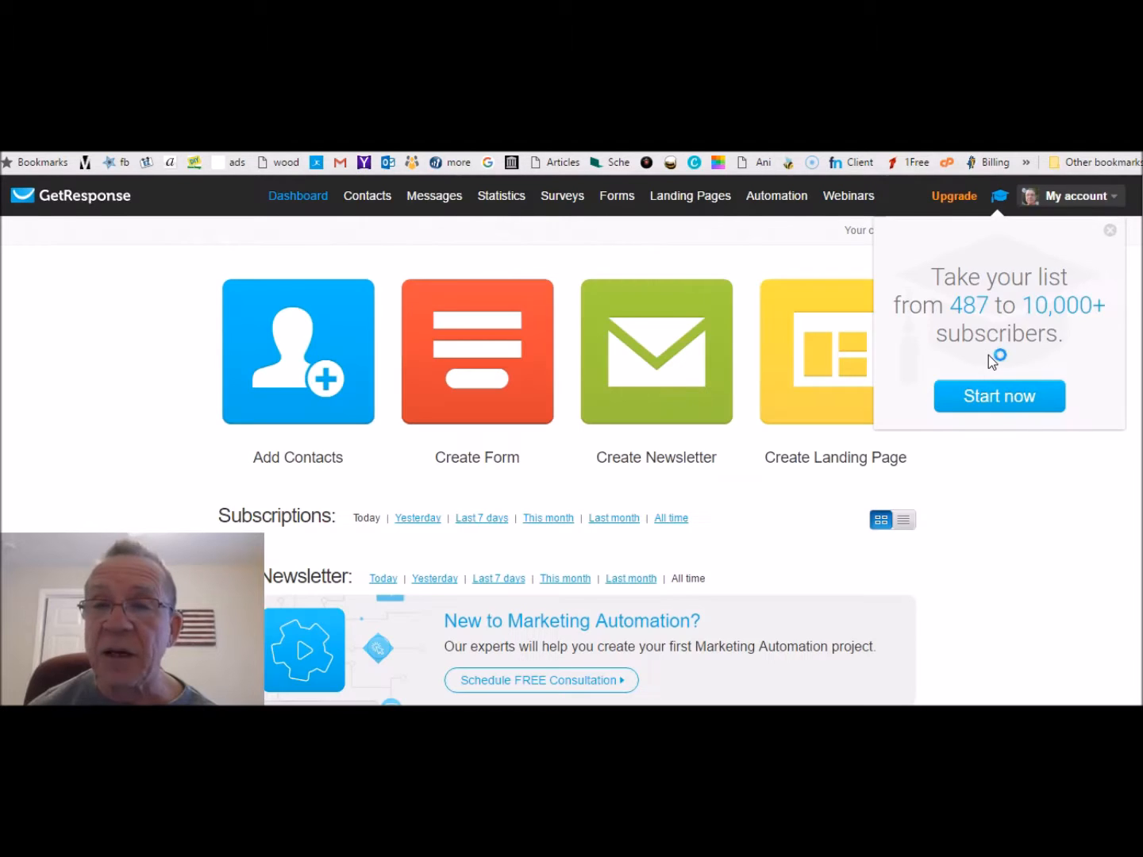
# Go to the autoresponder management page and start creating a new autoresponder for the test856 campaign.
pyautogui.click(1024, 543)
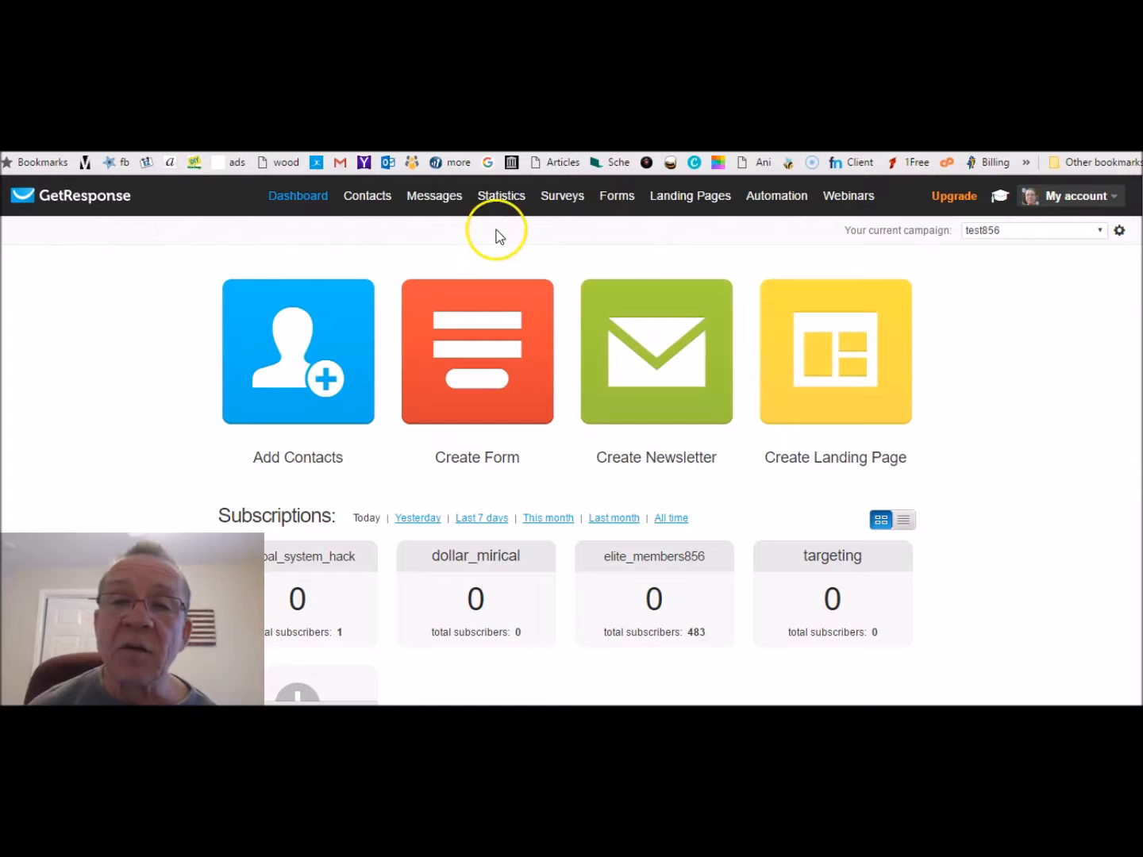
pyautogui.click(444, 204)
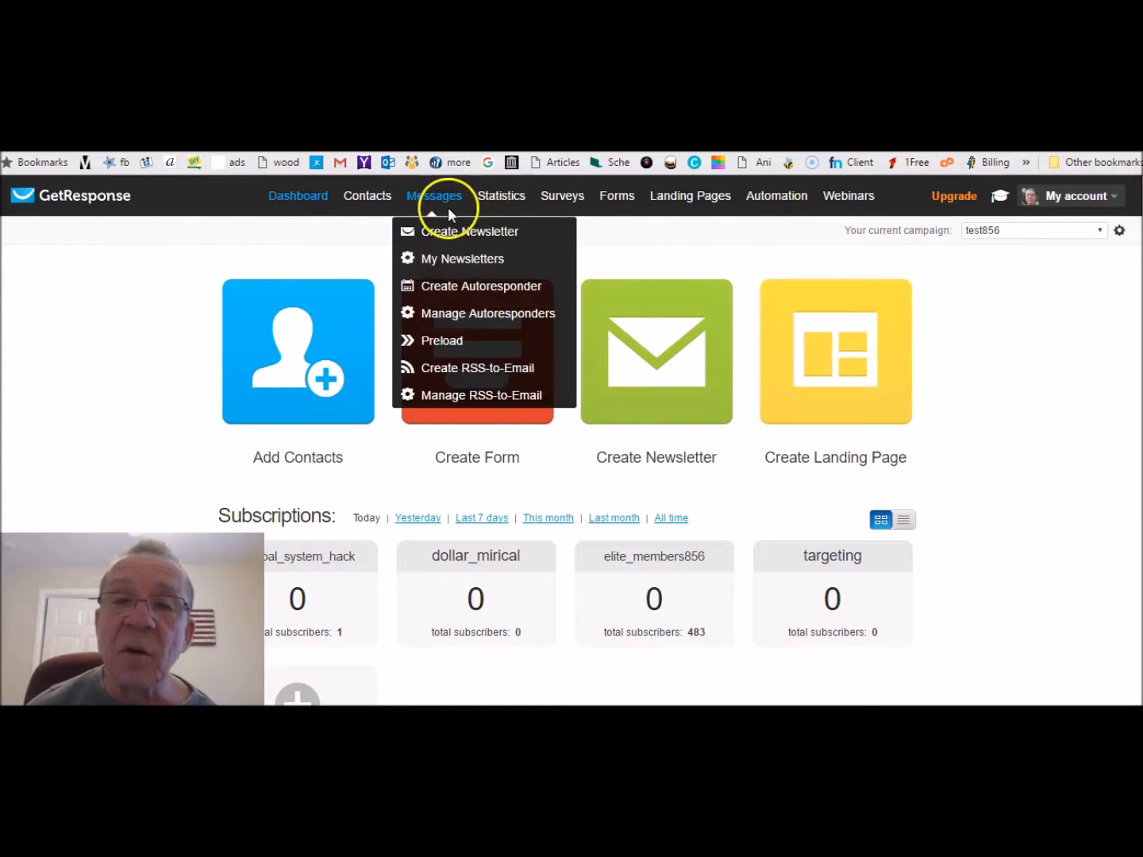
pyautogui.click(448, 316)
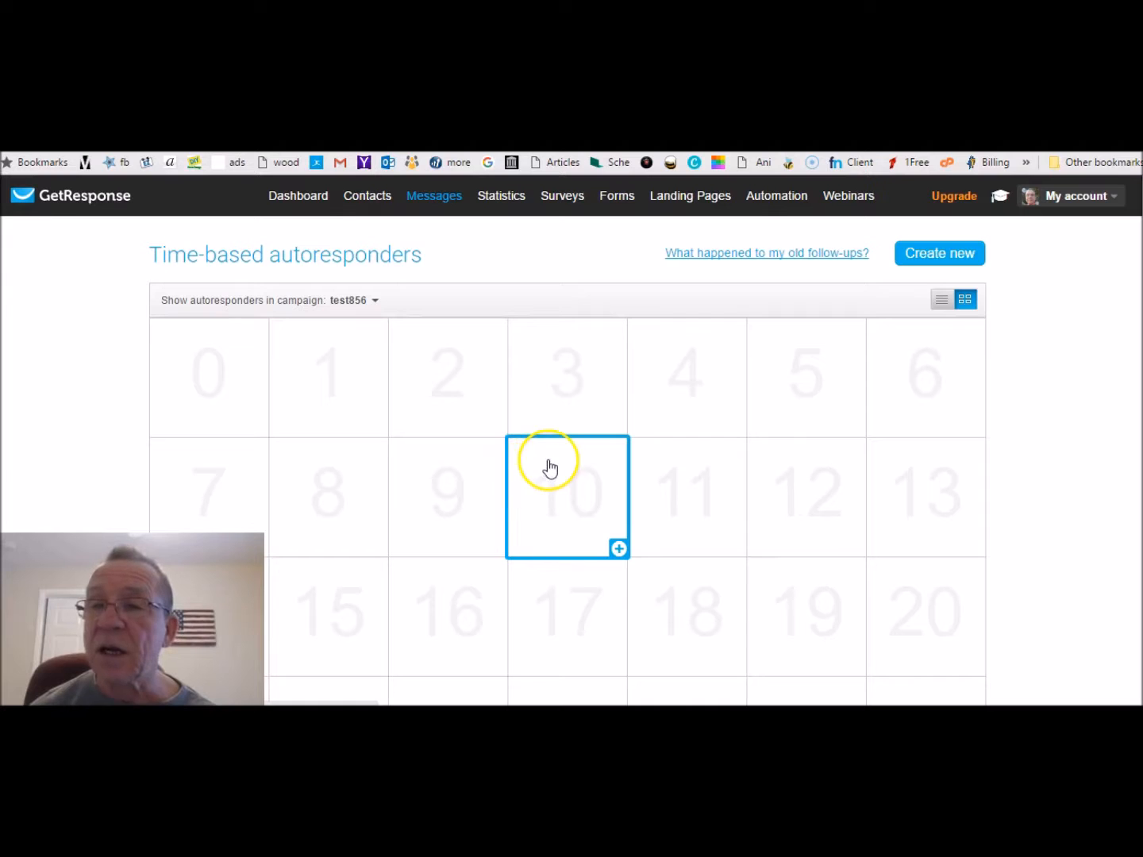
pyautogui.click(924, 263)
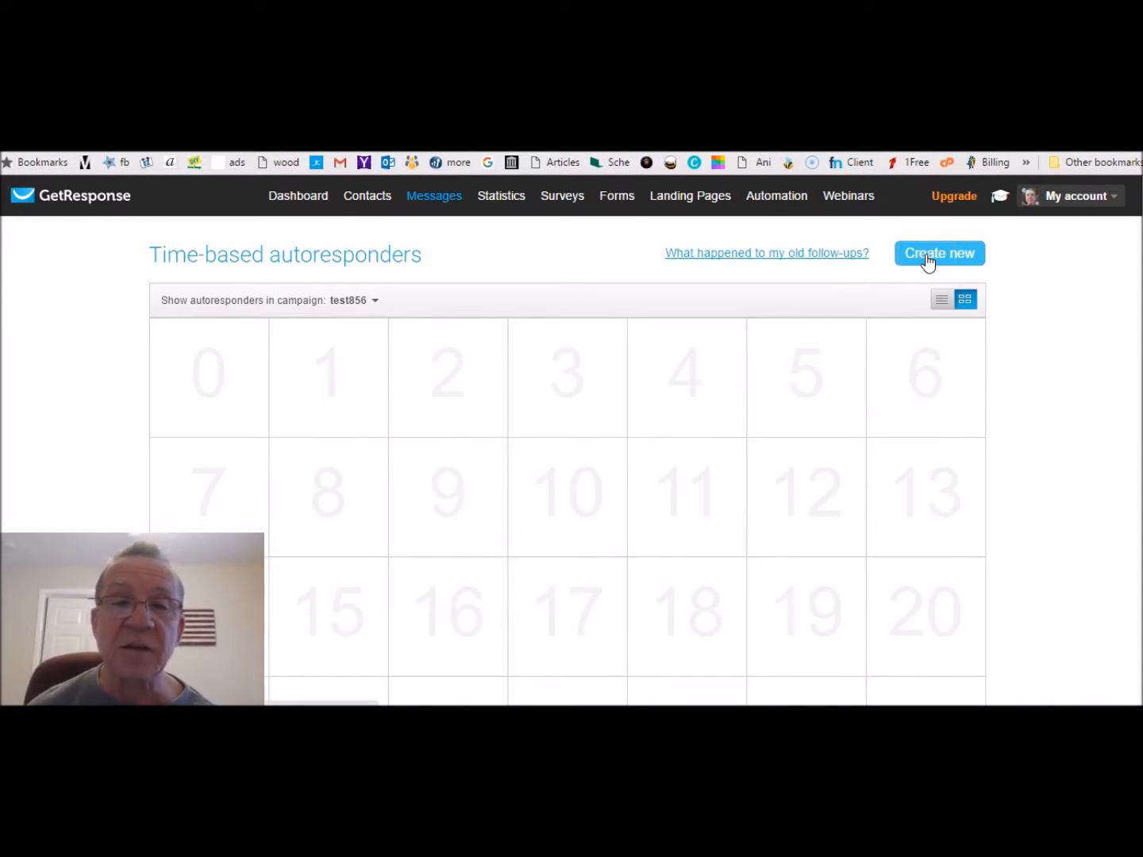
pyautogui.click(928, 262)
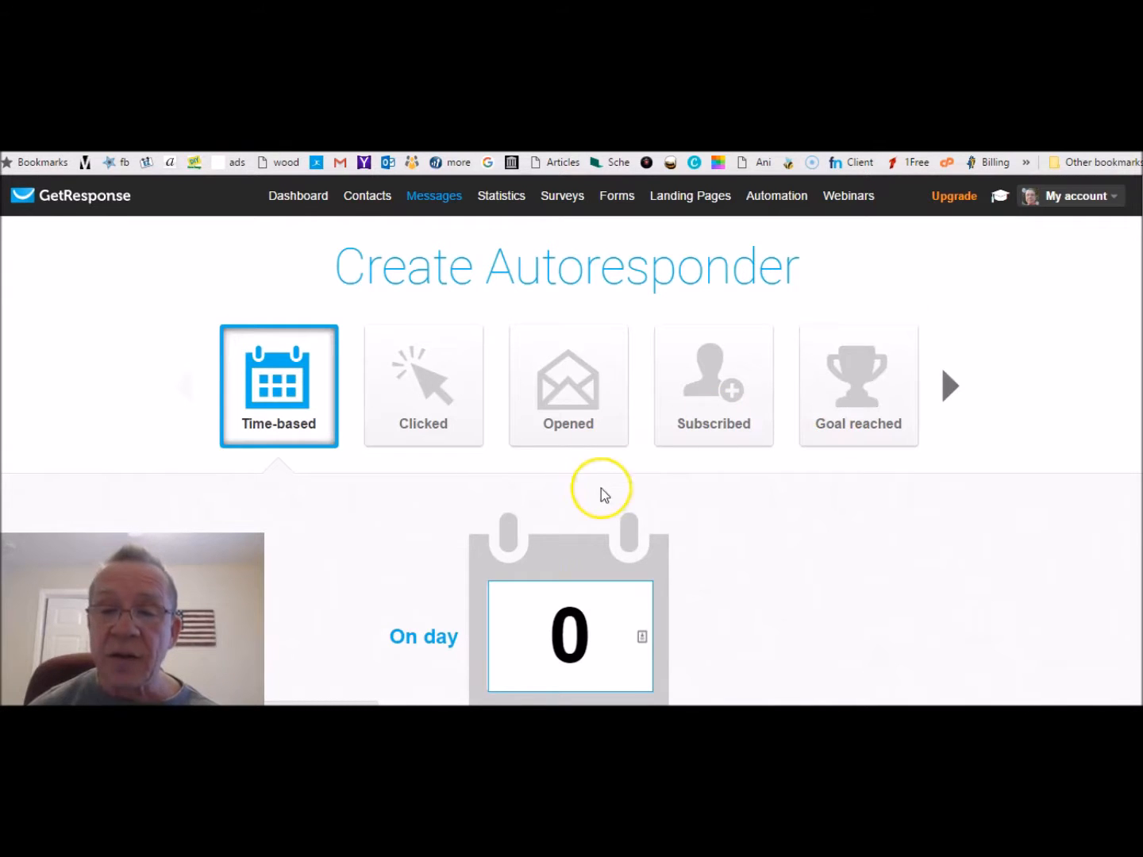
# Name the time-based autoresponder "Newsletter #1".
pyautogui.click(515, 673)
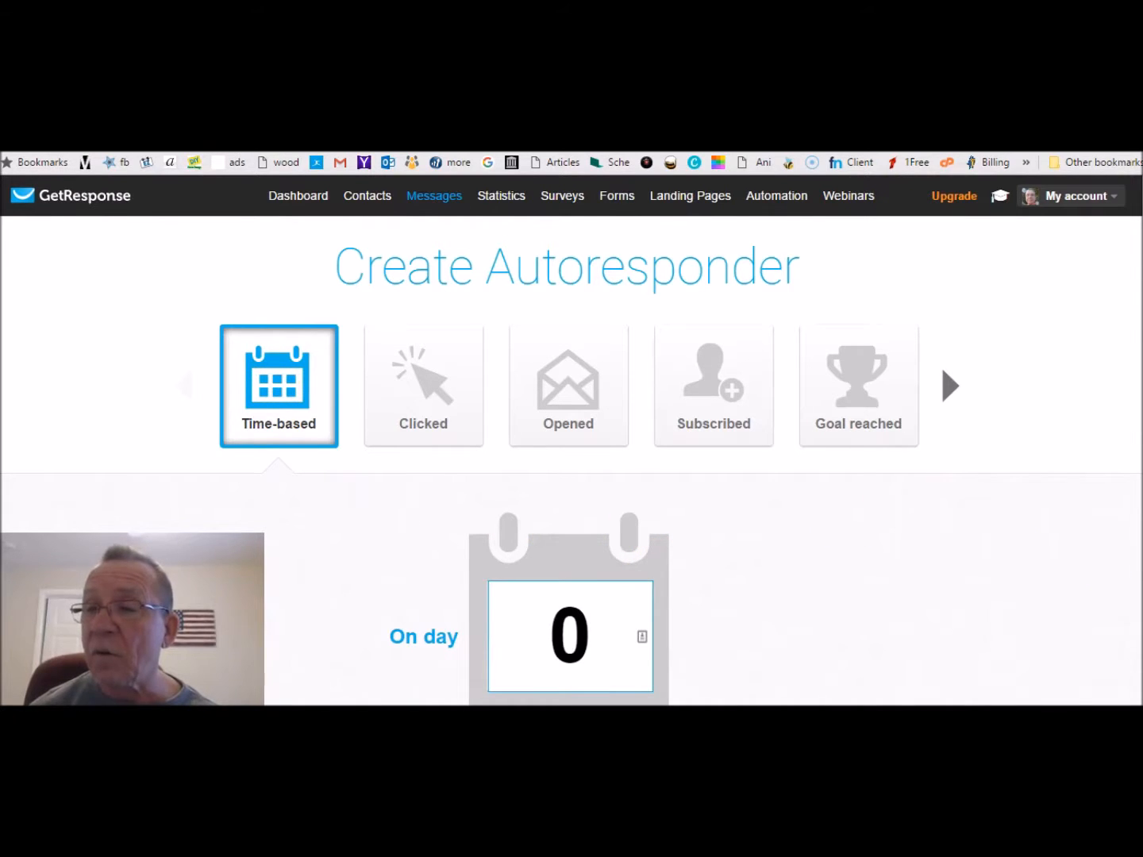
pyautogui.scroll(-1, 941, 365)
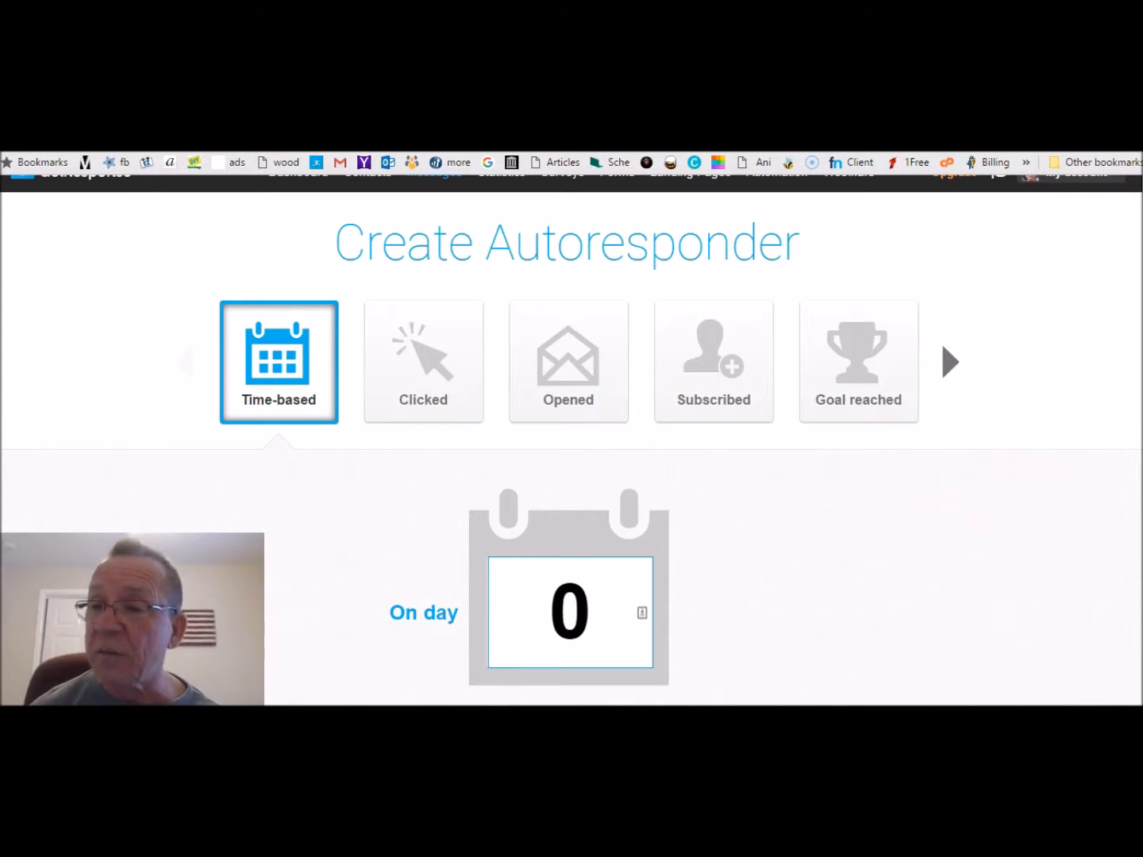
pyautogui.scroll(-1, 1009, 498)
pyautogui.scroll(-2, 623, 553)
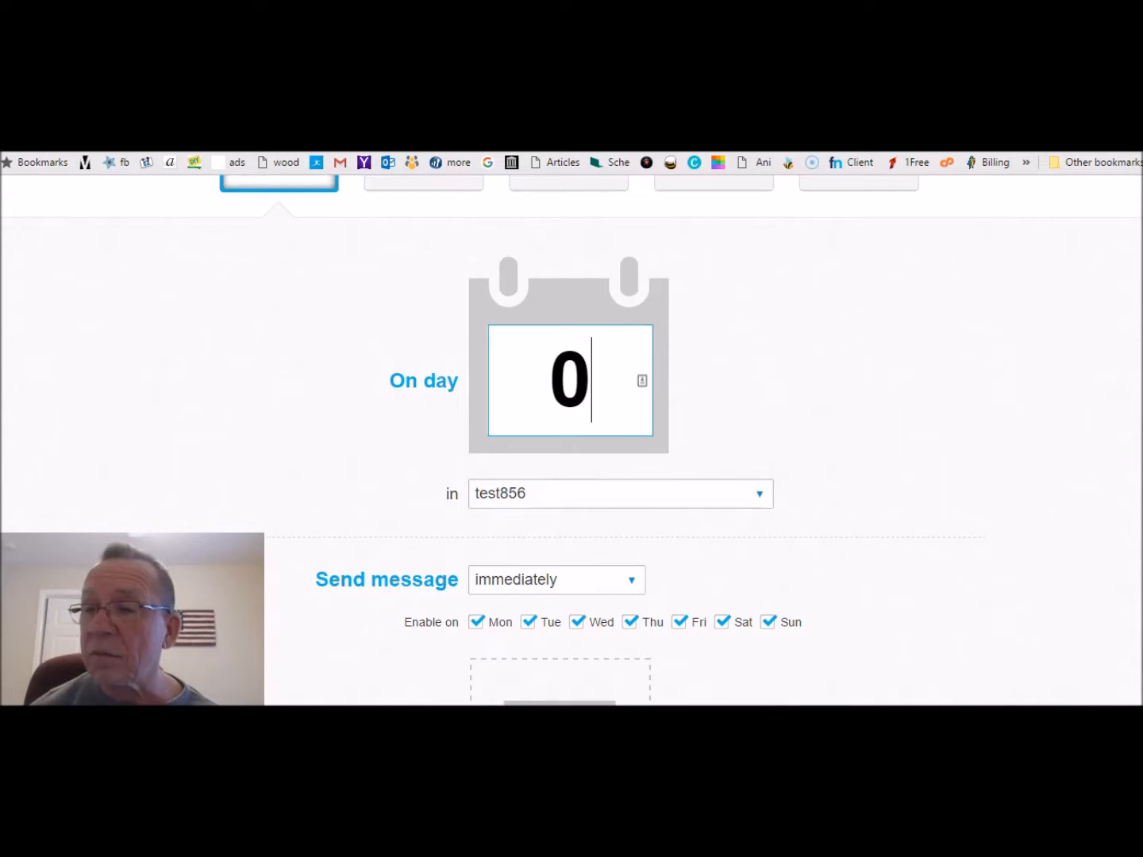
pyautogui.scroll(-3, 571, 436)
pyautogui.scroll(-1, 572, 436)
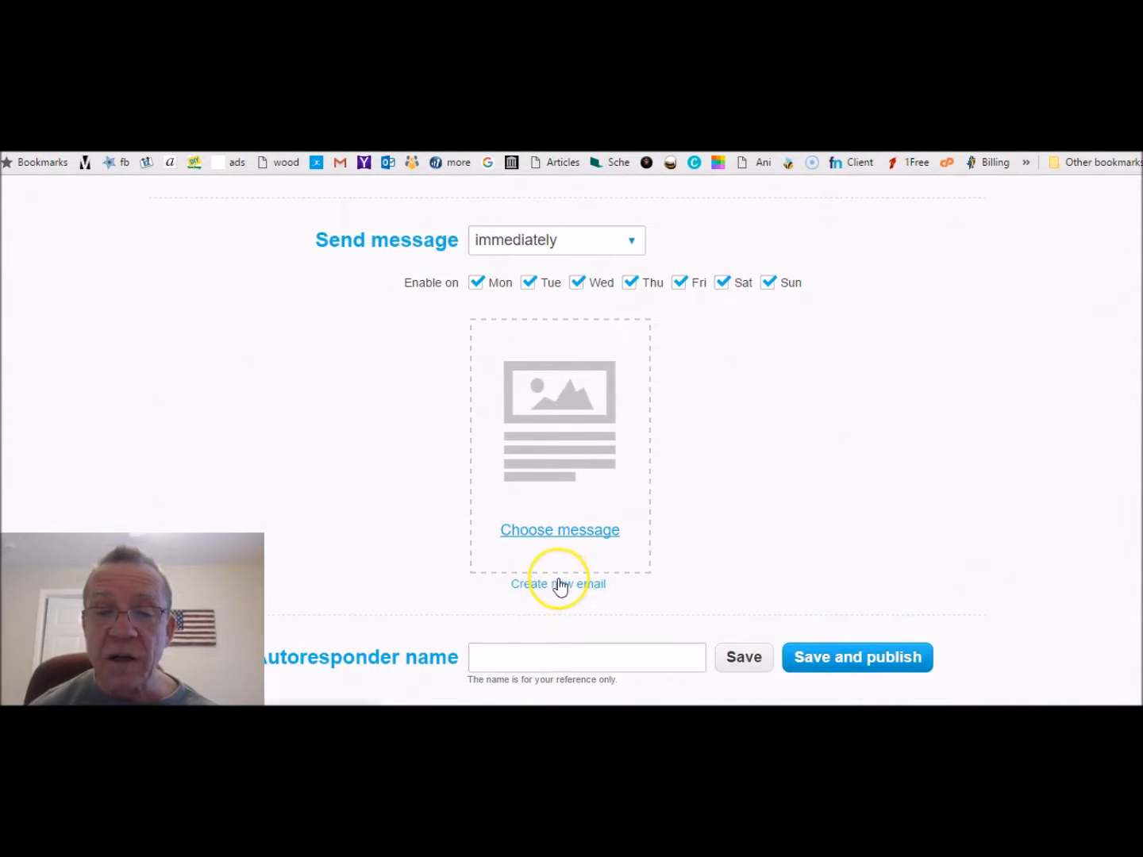
pyautogui.click(518, 663)
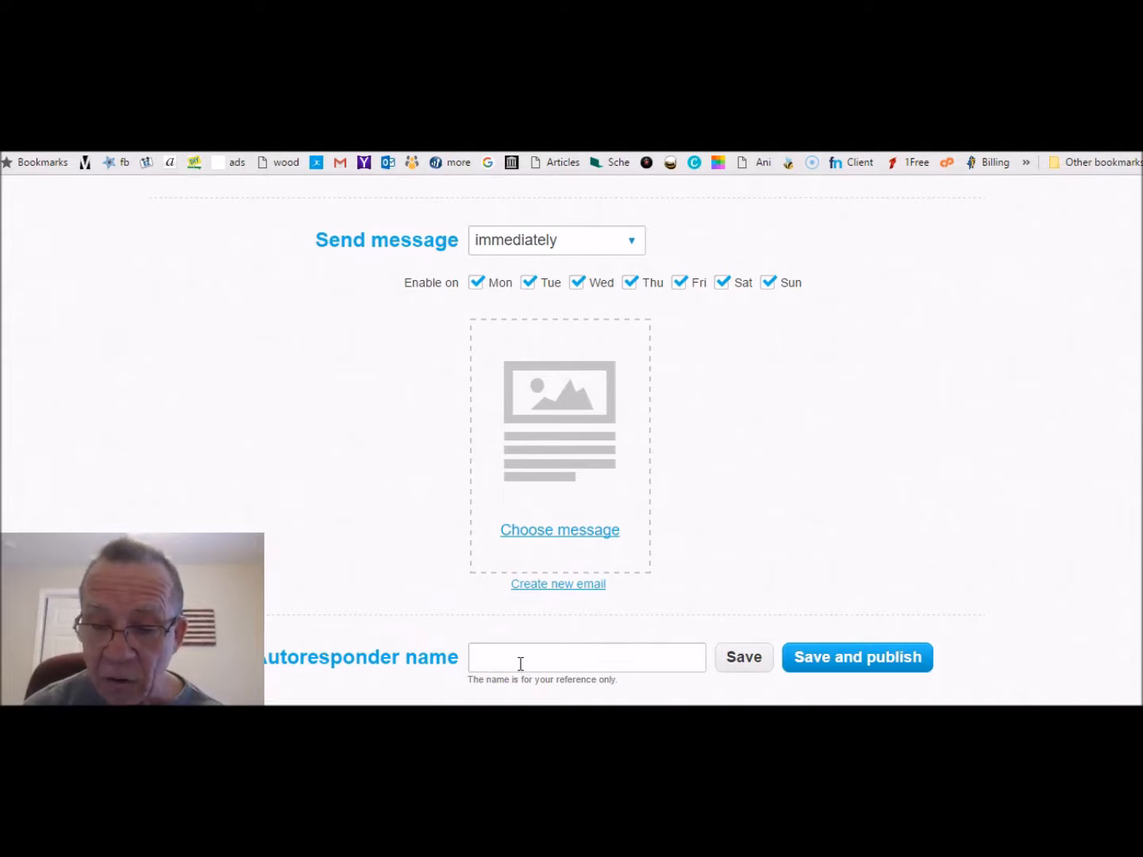
pyautogui.write('Ne')
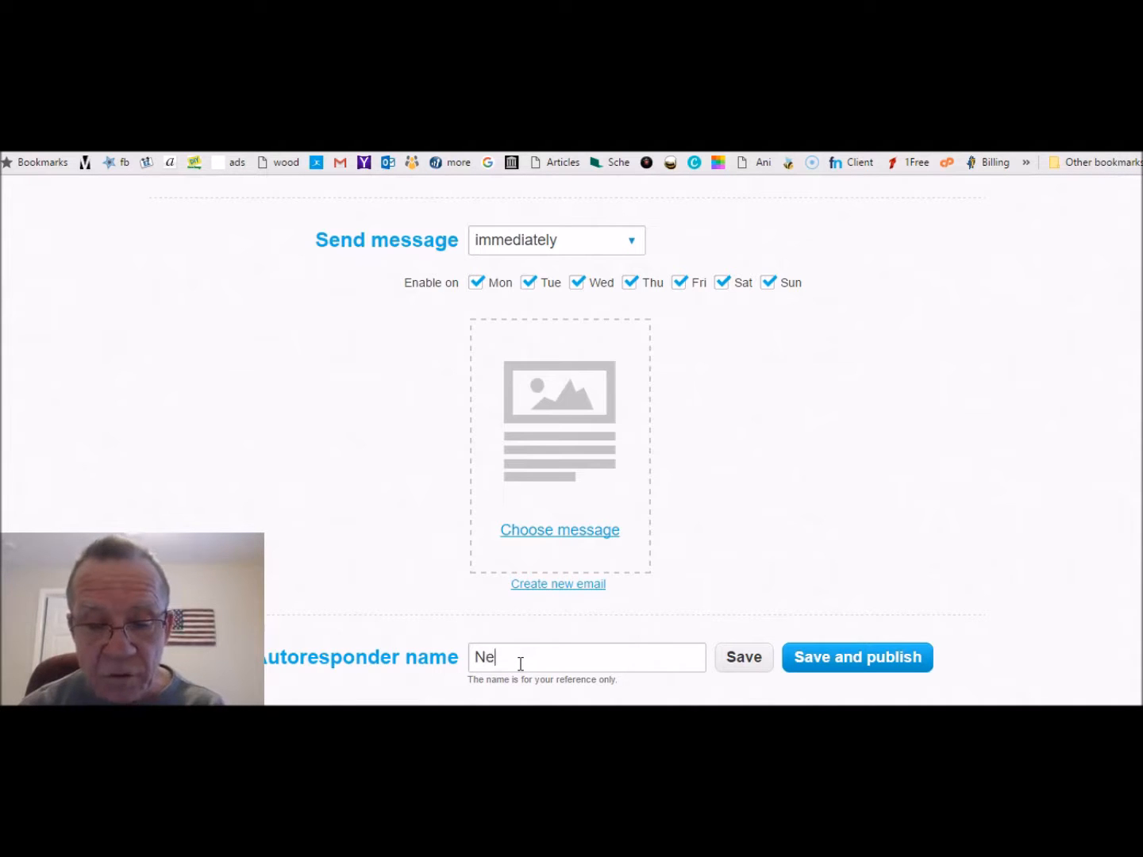
pyautogui.write('wsletter ')
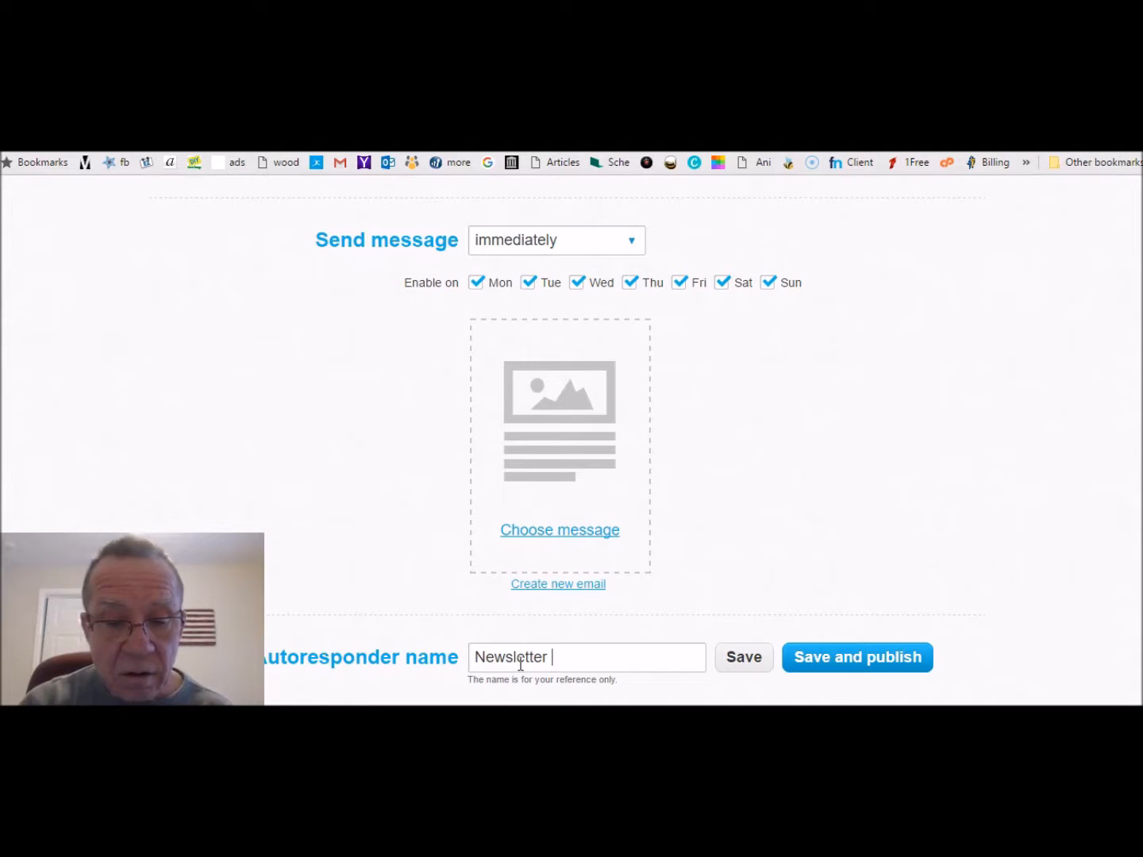
pyautogui.write('#1')
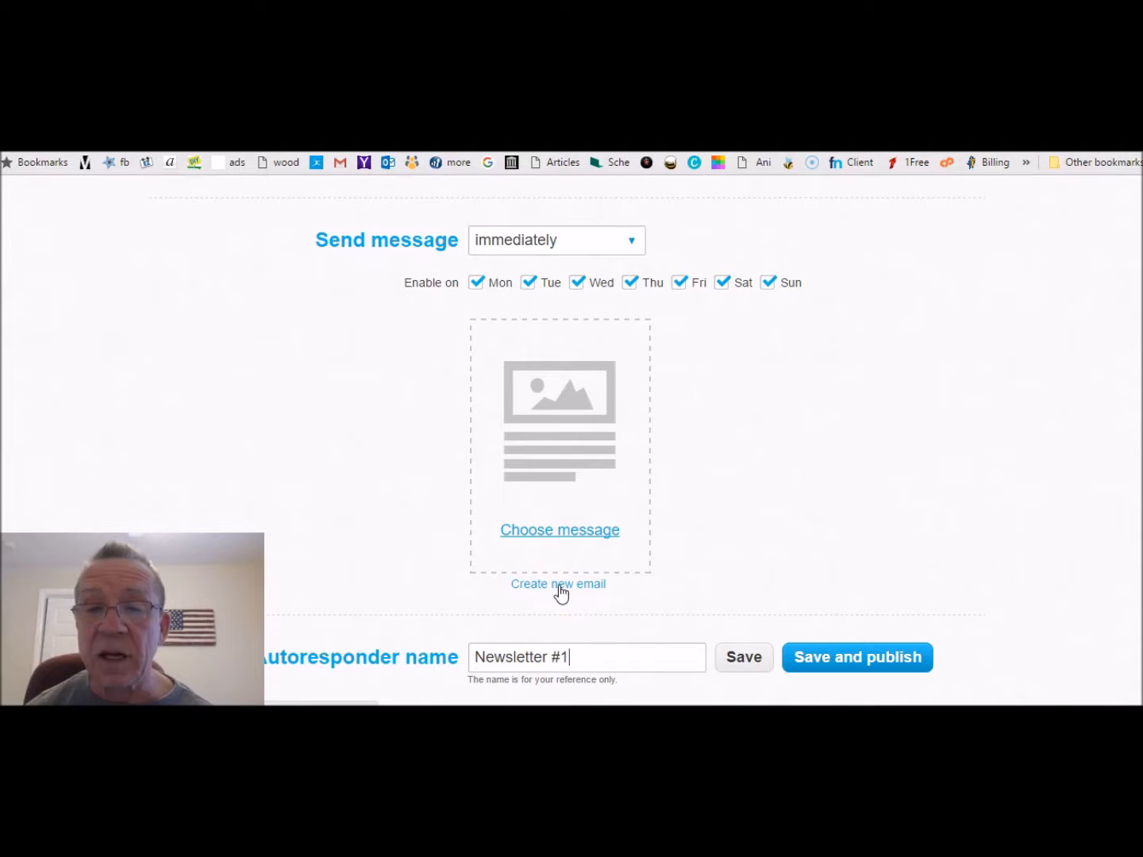
# Create a new email for the autoresponder and set its message name to "Welcome To My News Letter".
pyautogui.click(554, 535)
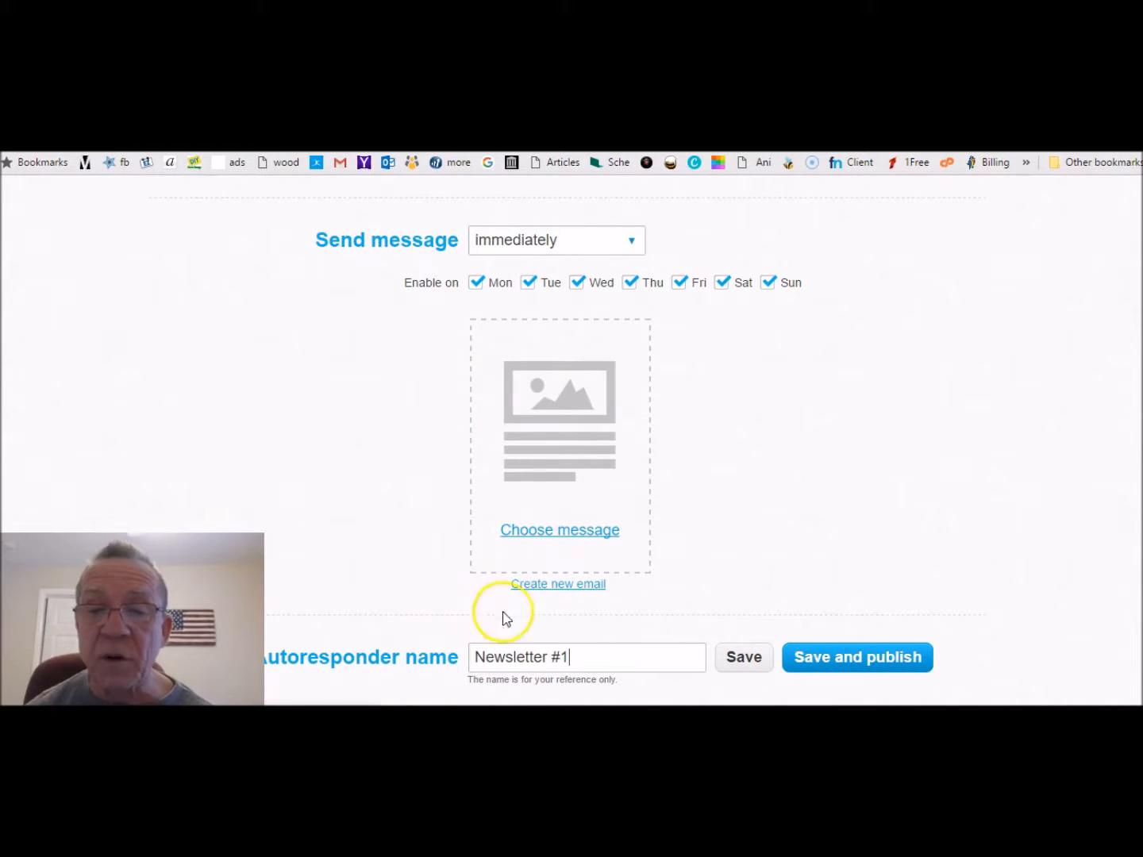
pyautogui.click(563, 586)
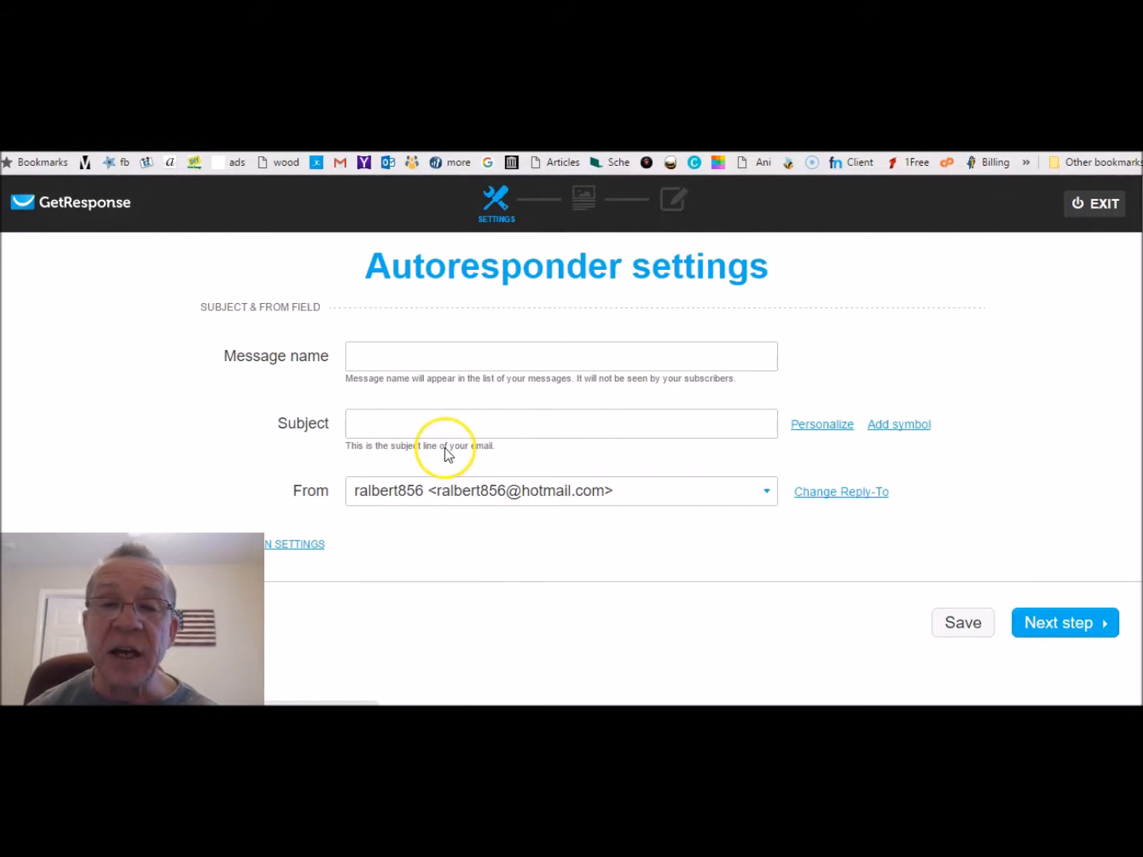
pyautogui.click(392, 352)
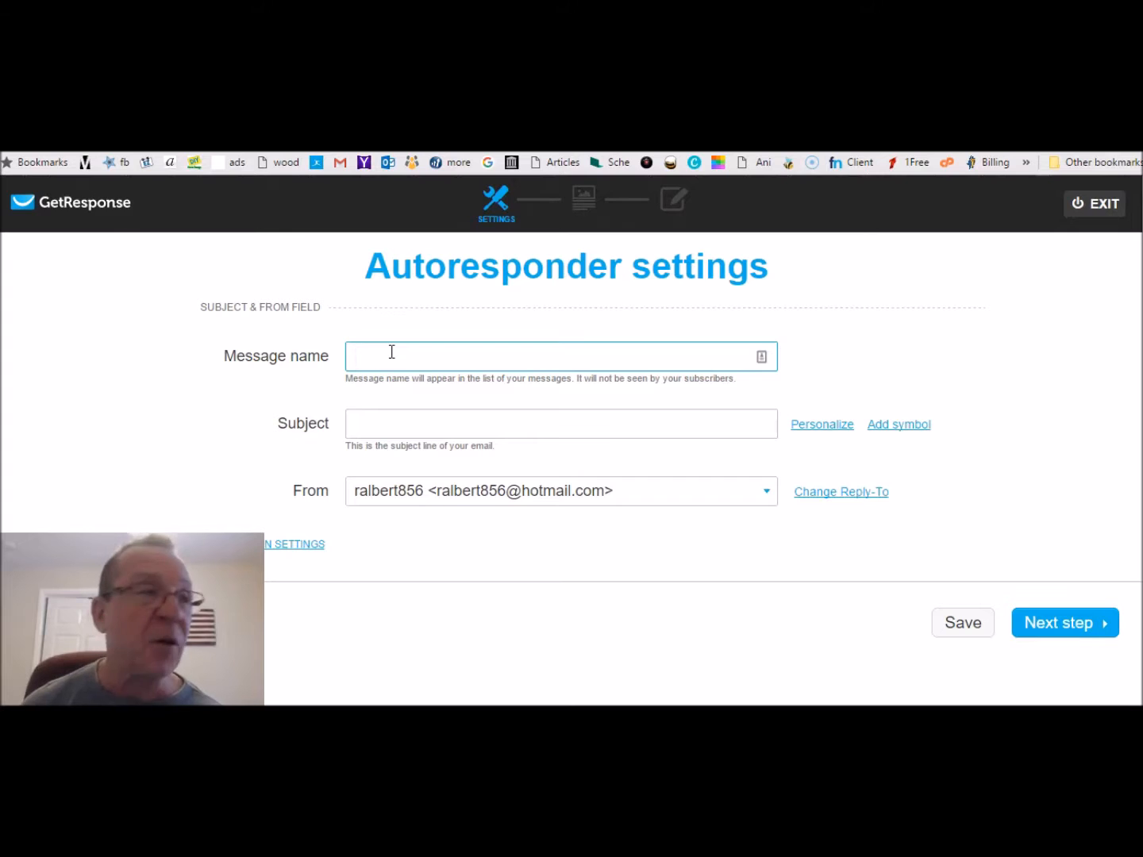
pyautogui.write('Welc')
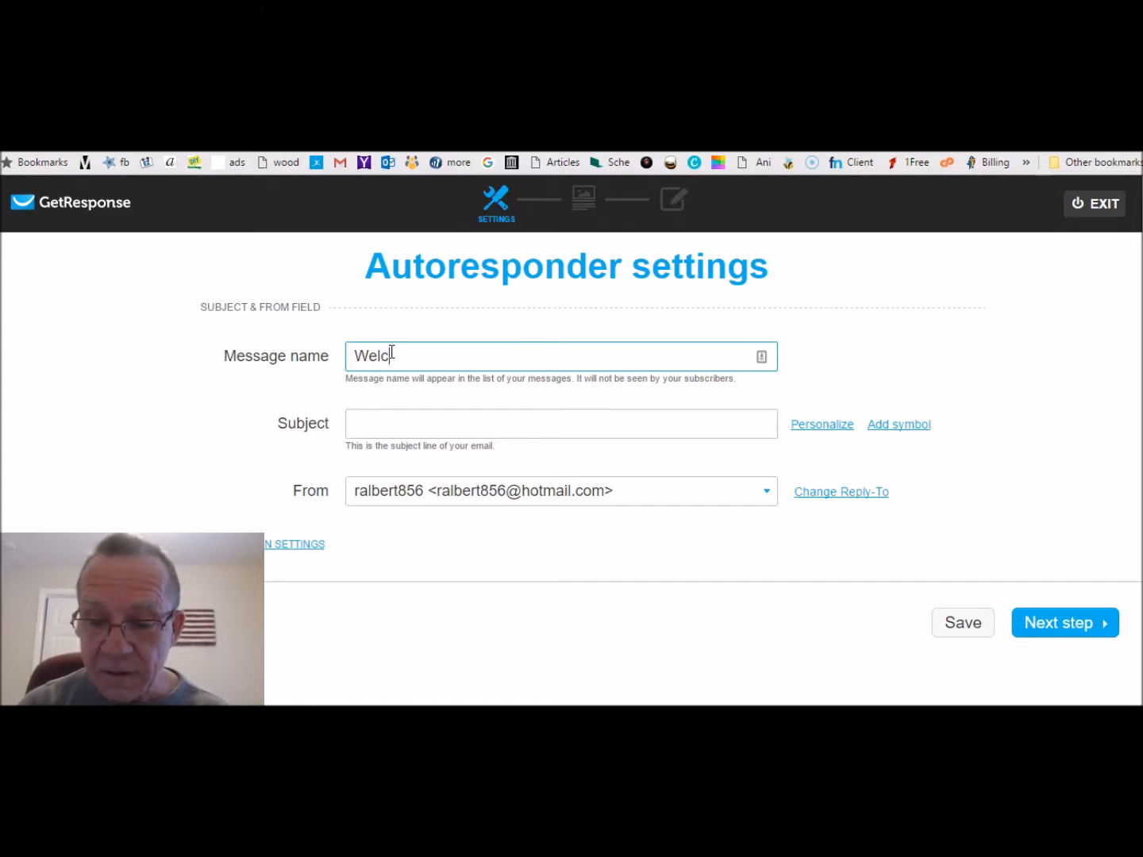
pyautogui.write('ome To ')
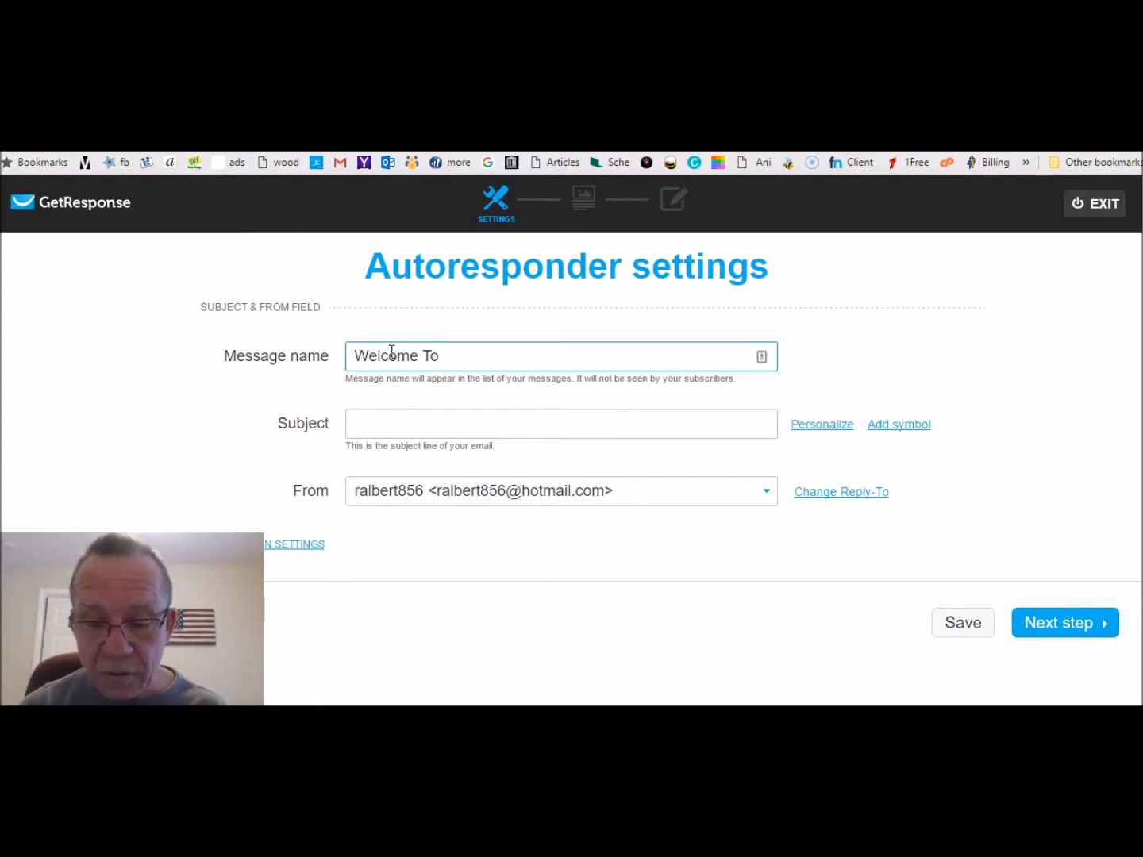
pyautogui.write('My ')
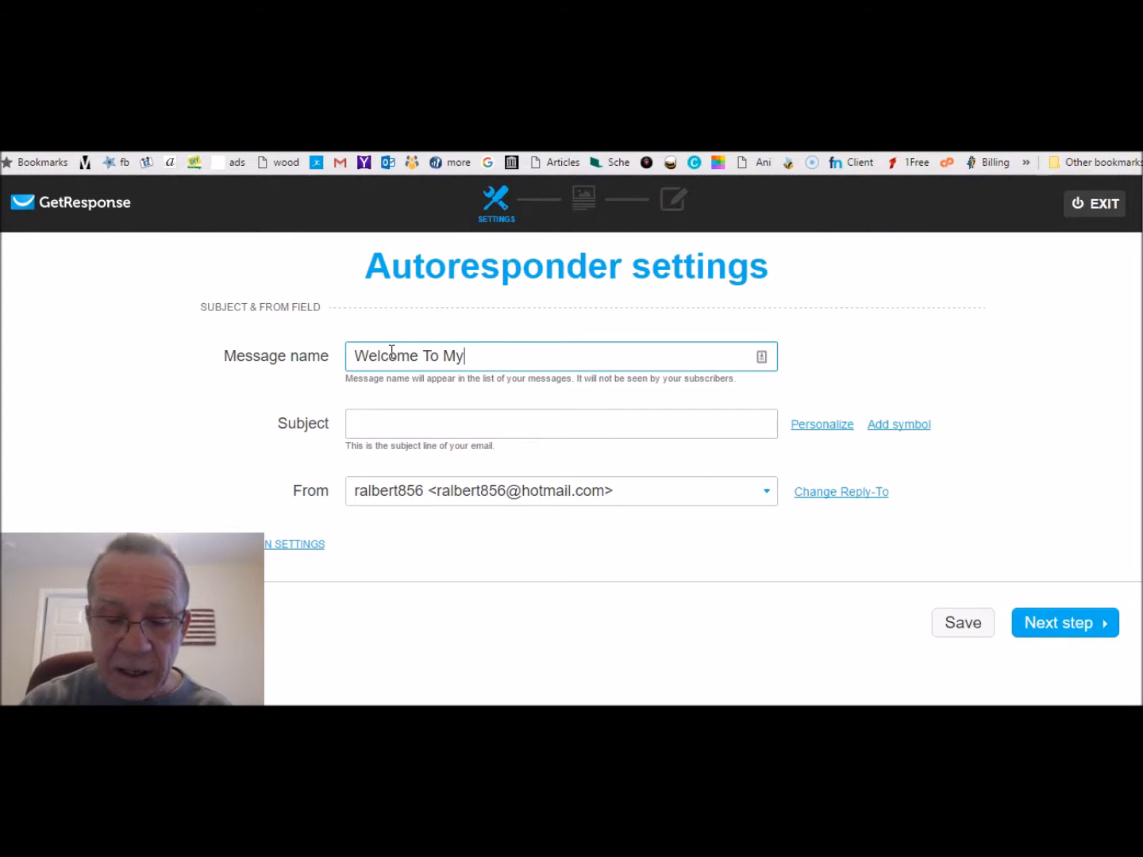
pyautogui.write('Newa')
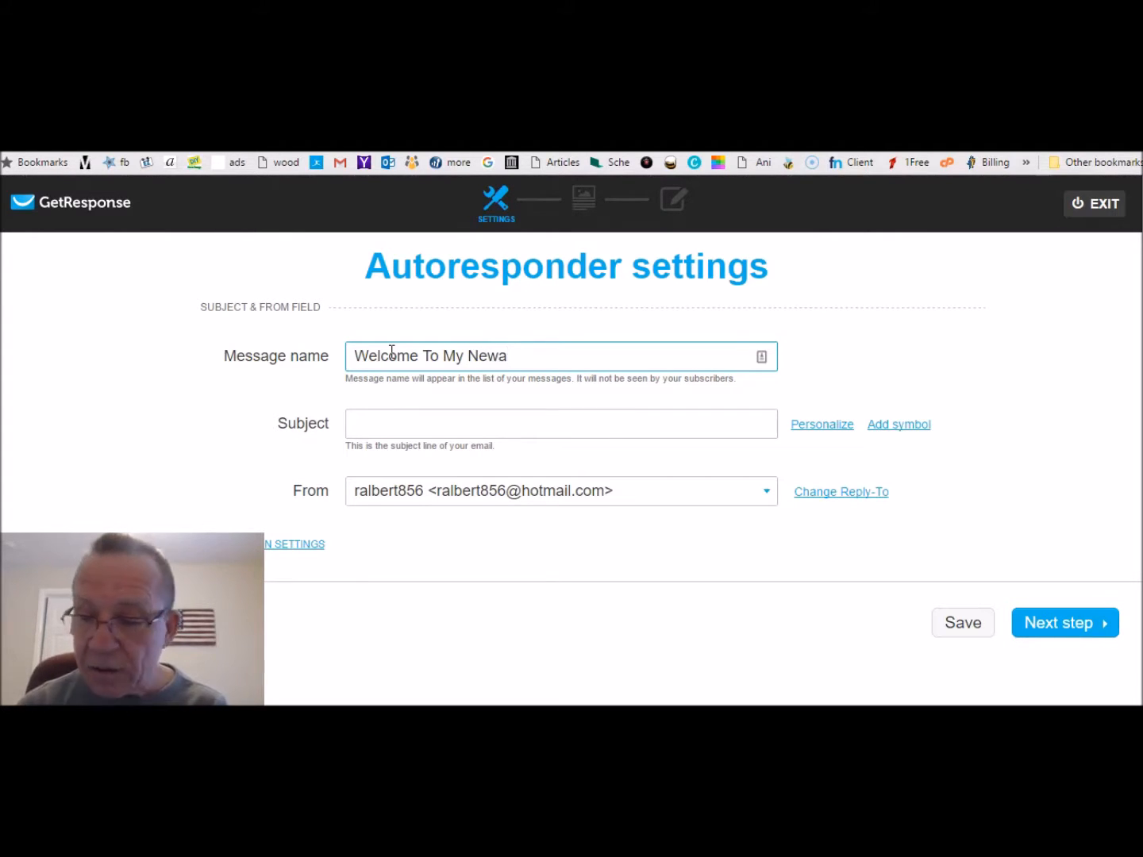
pyautogui.press('BackSpace')
pyautogui.write('s')
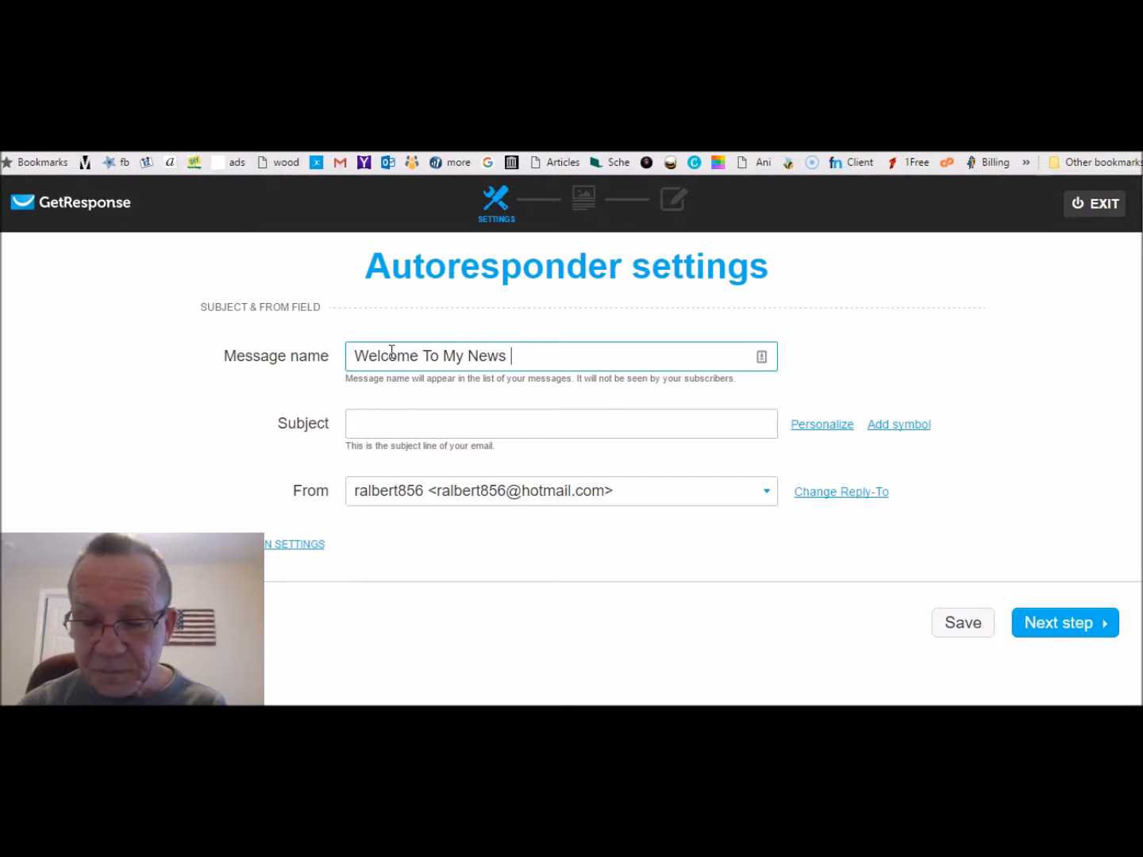
pyautogui.write(' Letter')
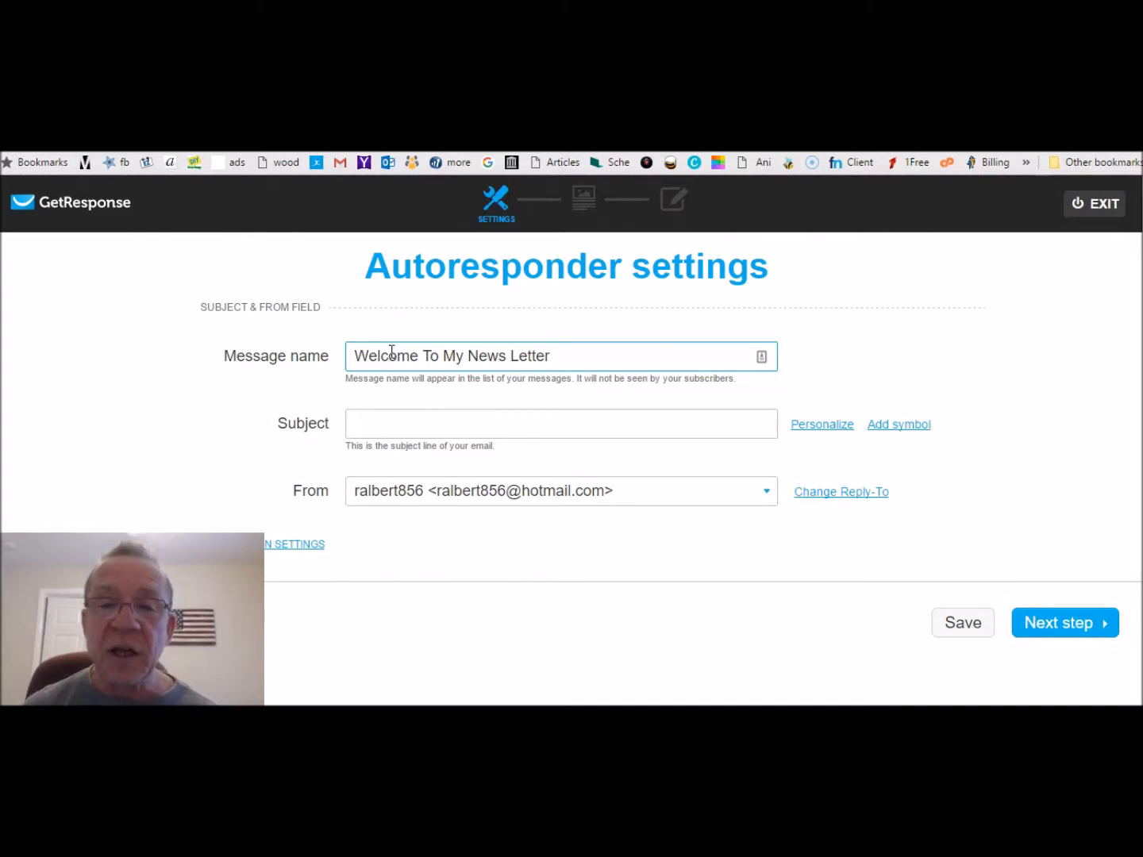
# Set the email subject to "Welcome [[firstname]], This is your first news leter", using the first name personalization field.
pyautogui.click(378, 422)
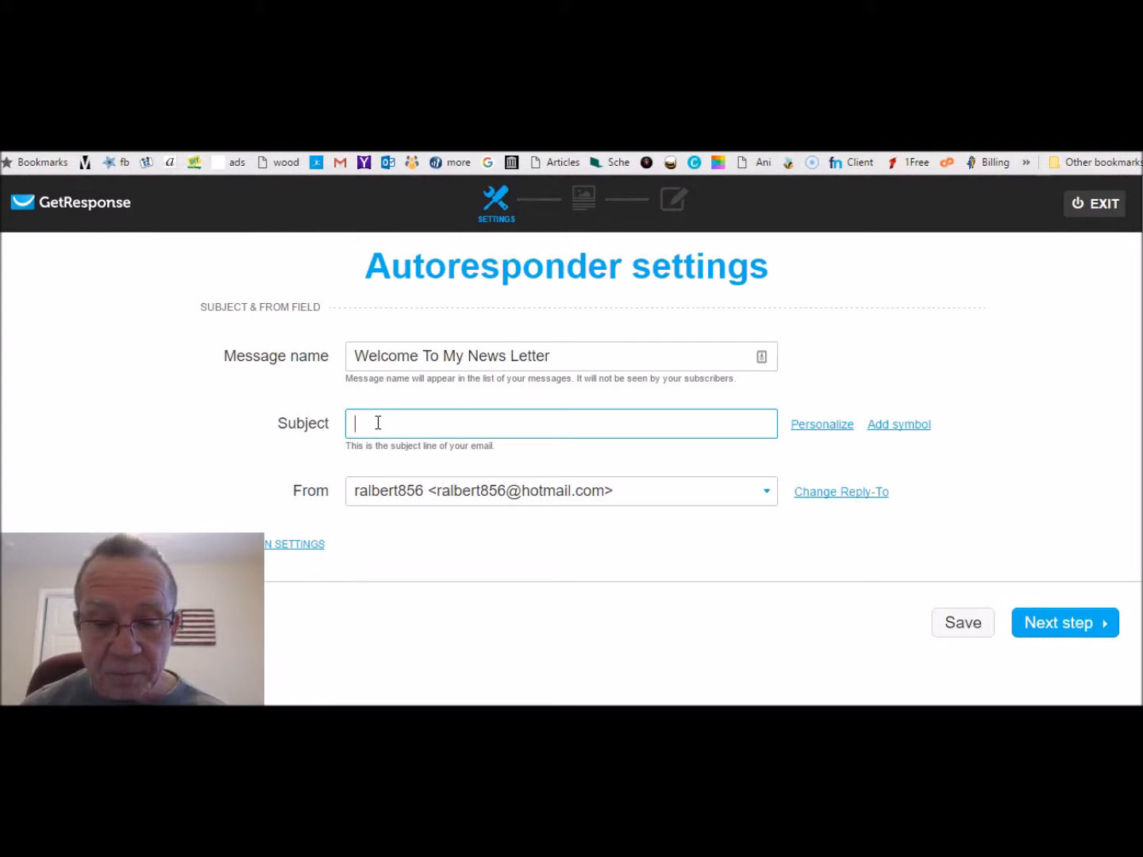
pyautogui.write('Welco')
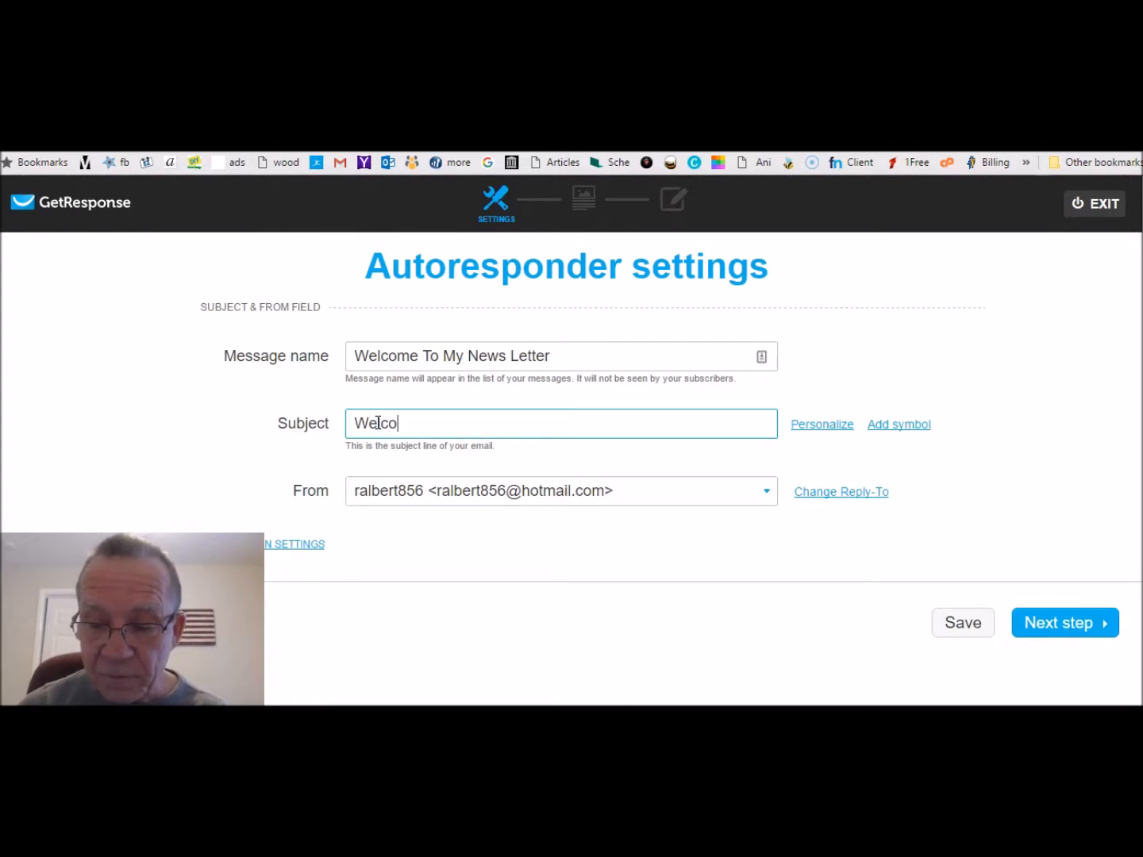
pyautogui.write('me')
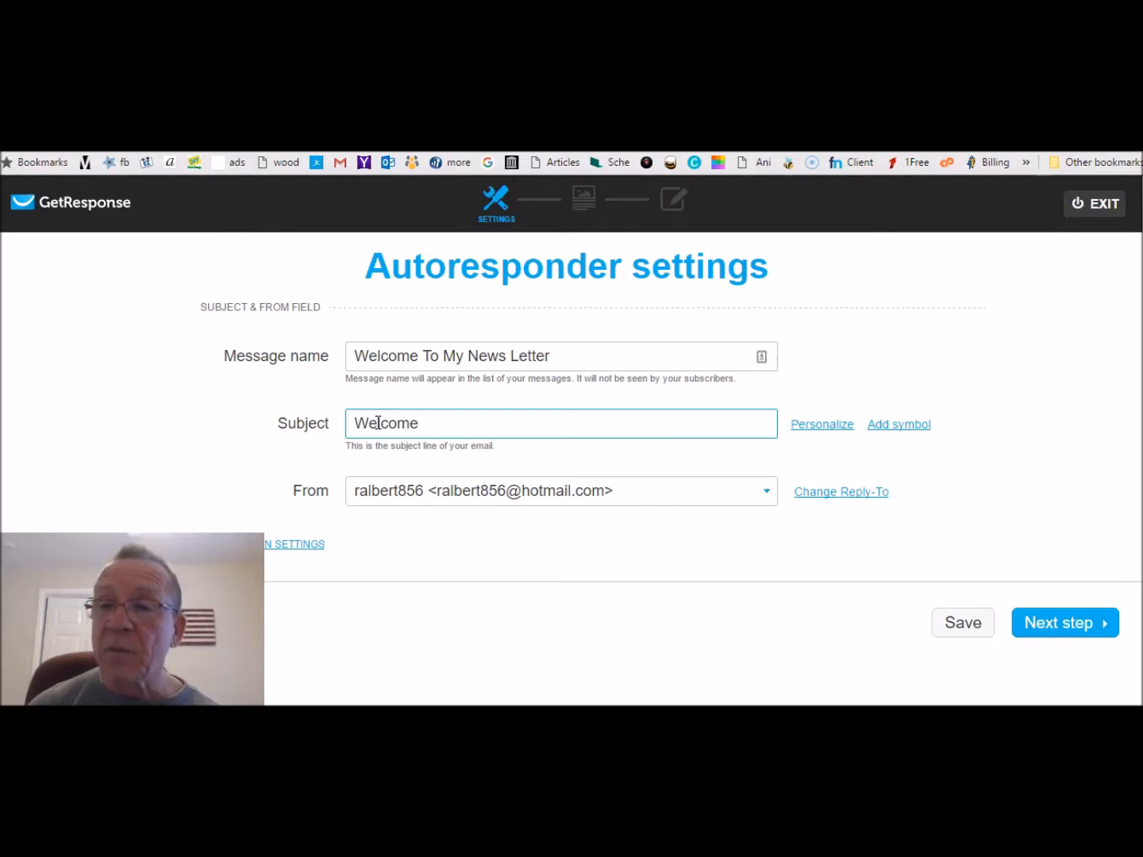
pyautogui.click(821, 426)
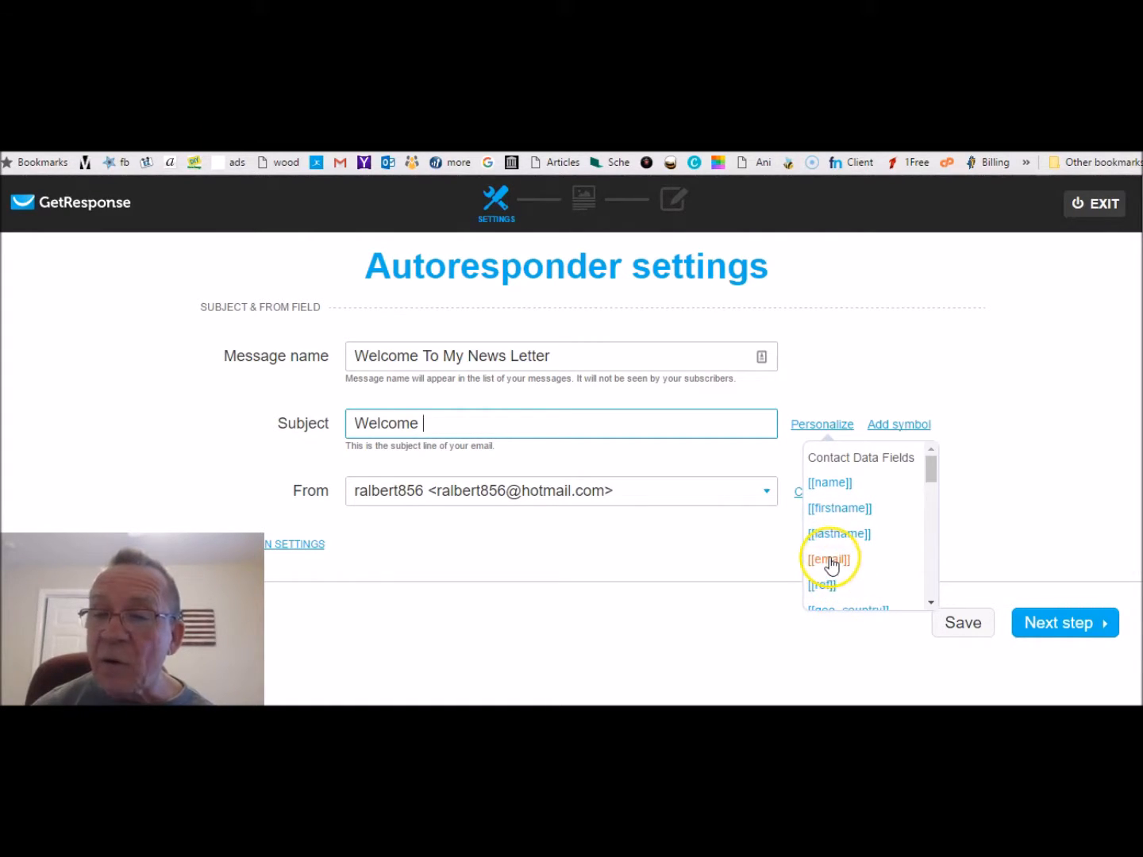
pyautogui.click(832, 508)
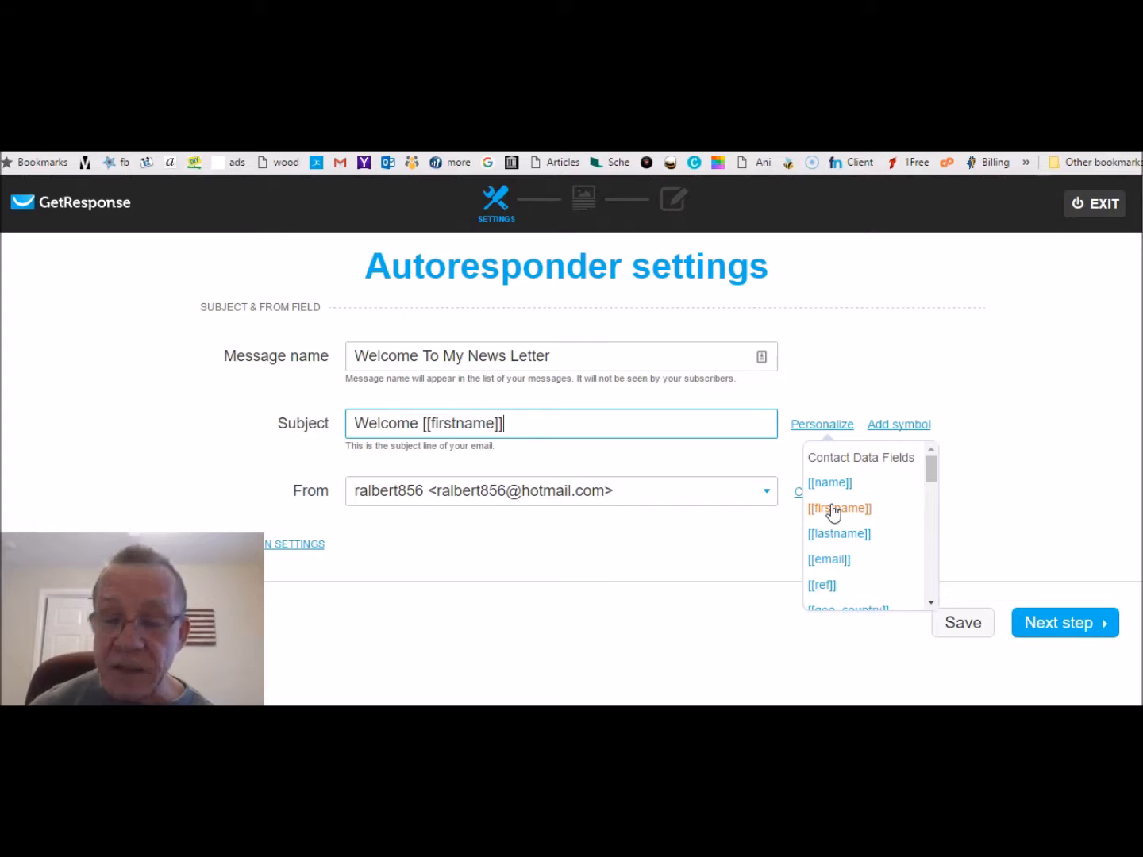
pyautogui.write(',')
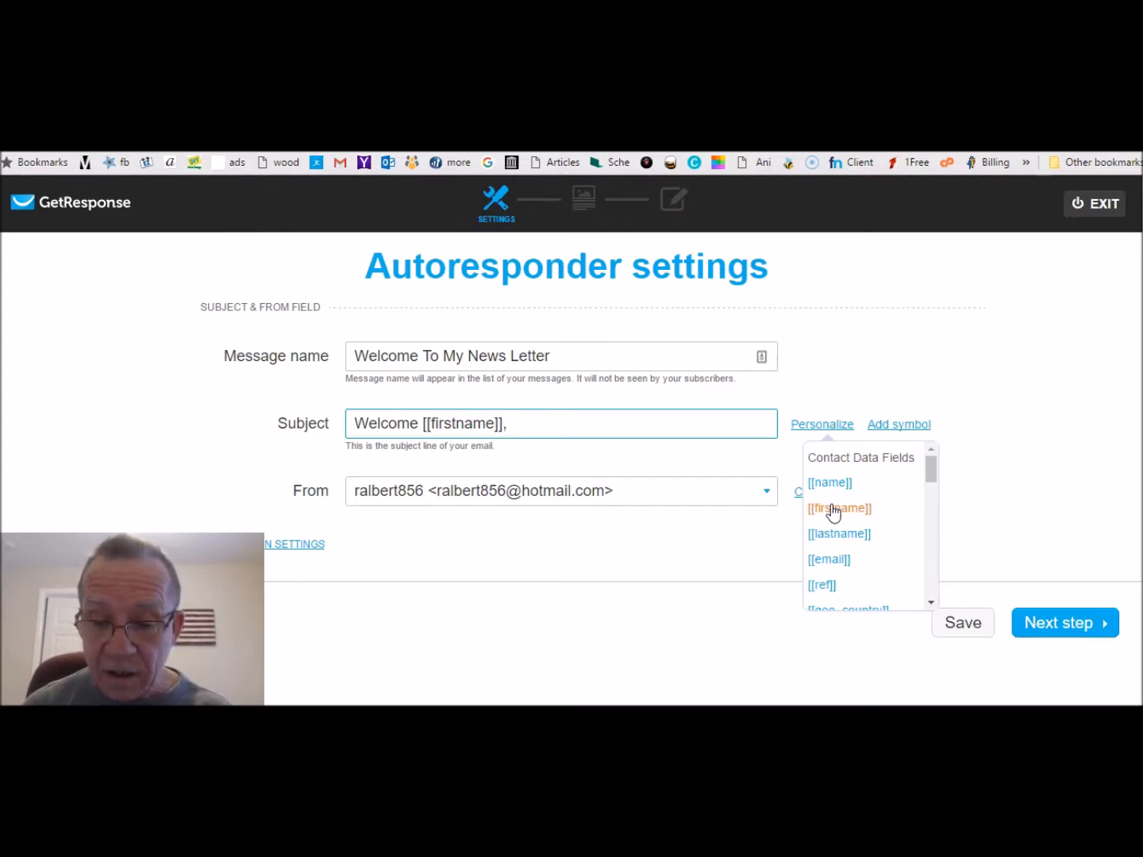
pyautogui.write(' This is your firs')
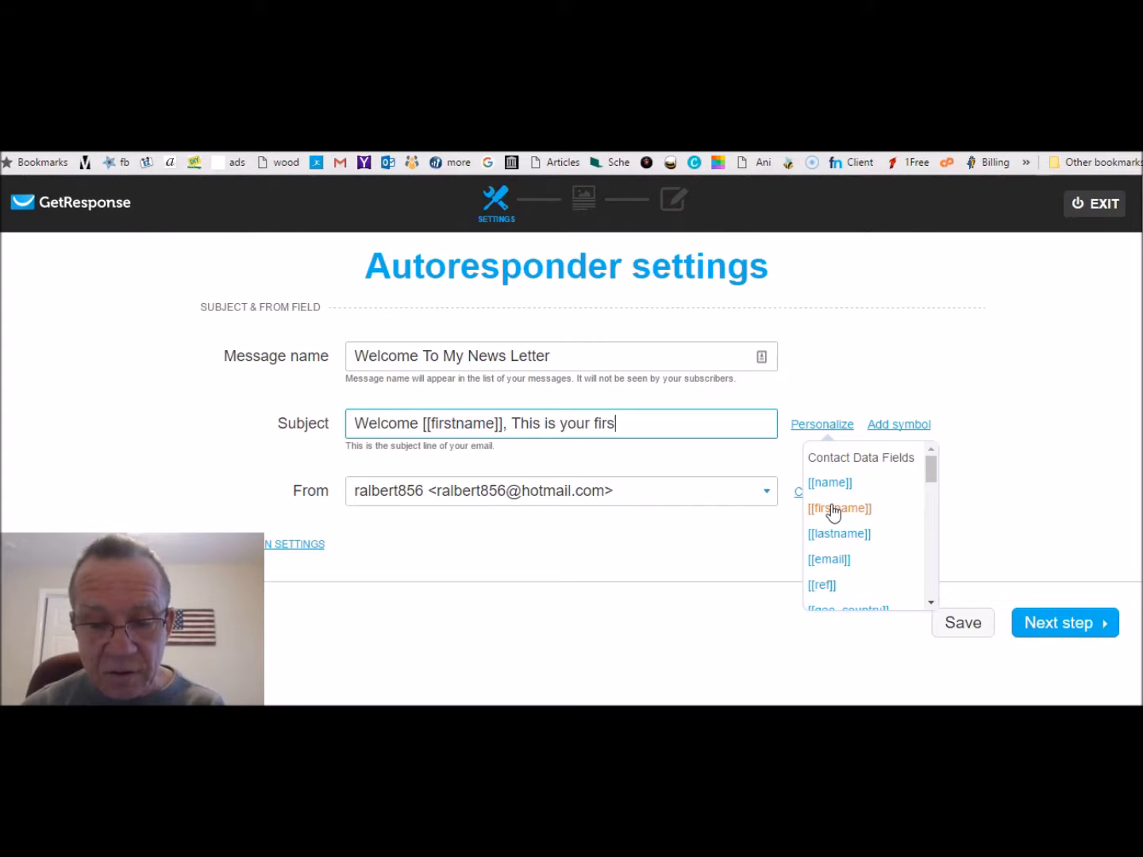
pyautogui.write('ews leter')
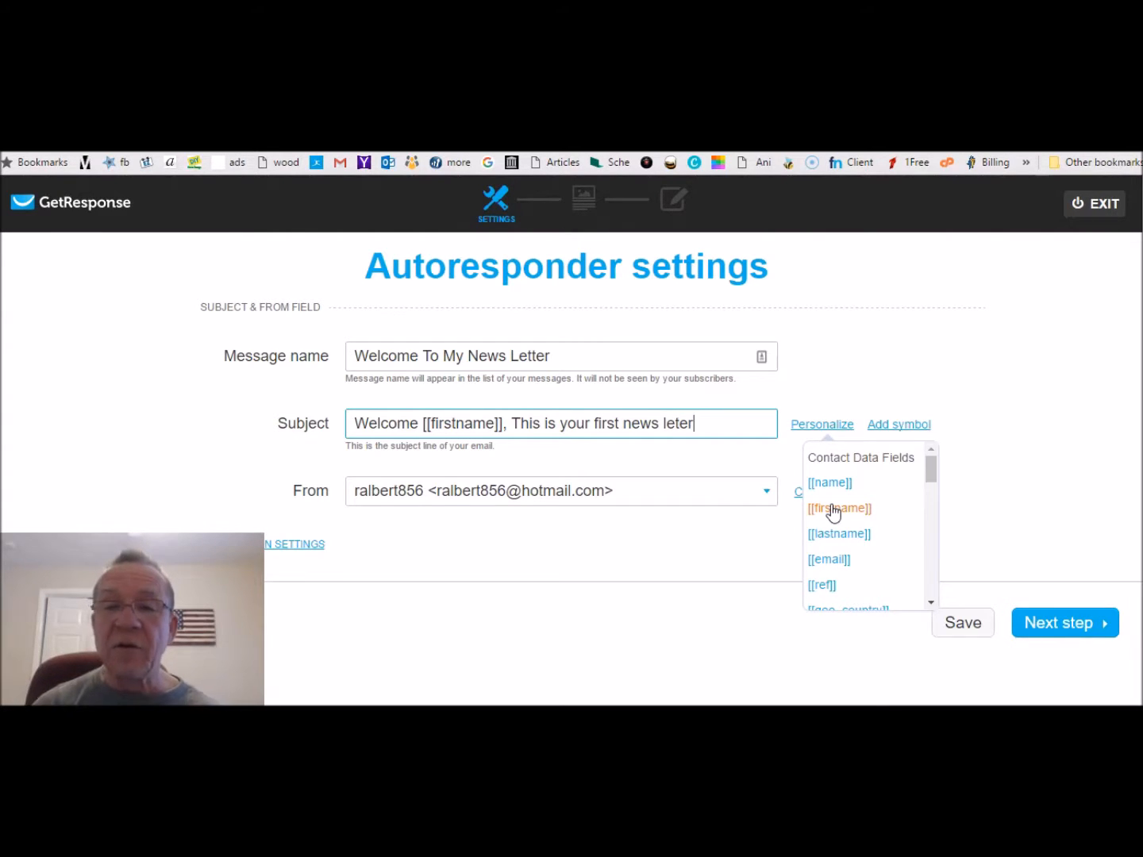
pyautogui.click(742, 573)
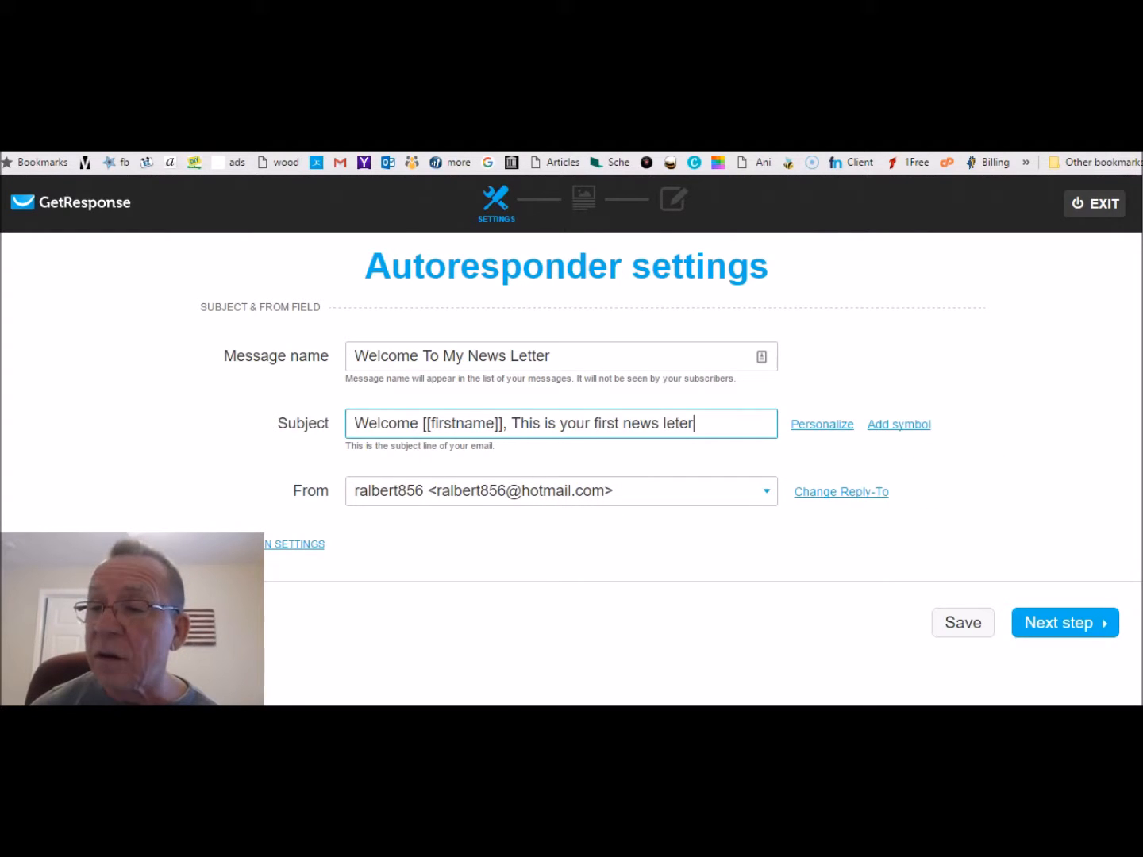
# Continue to the email's template selection and browse the predesigned templates.
pyautogui.scroll(-2, 571, 436)
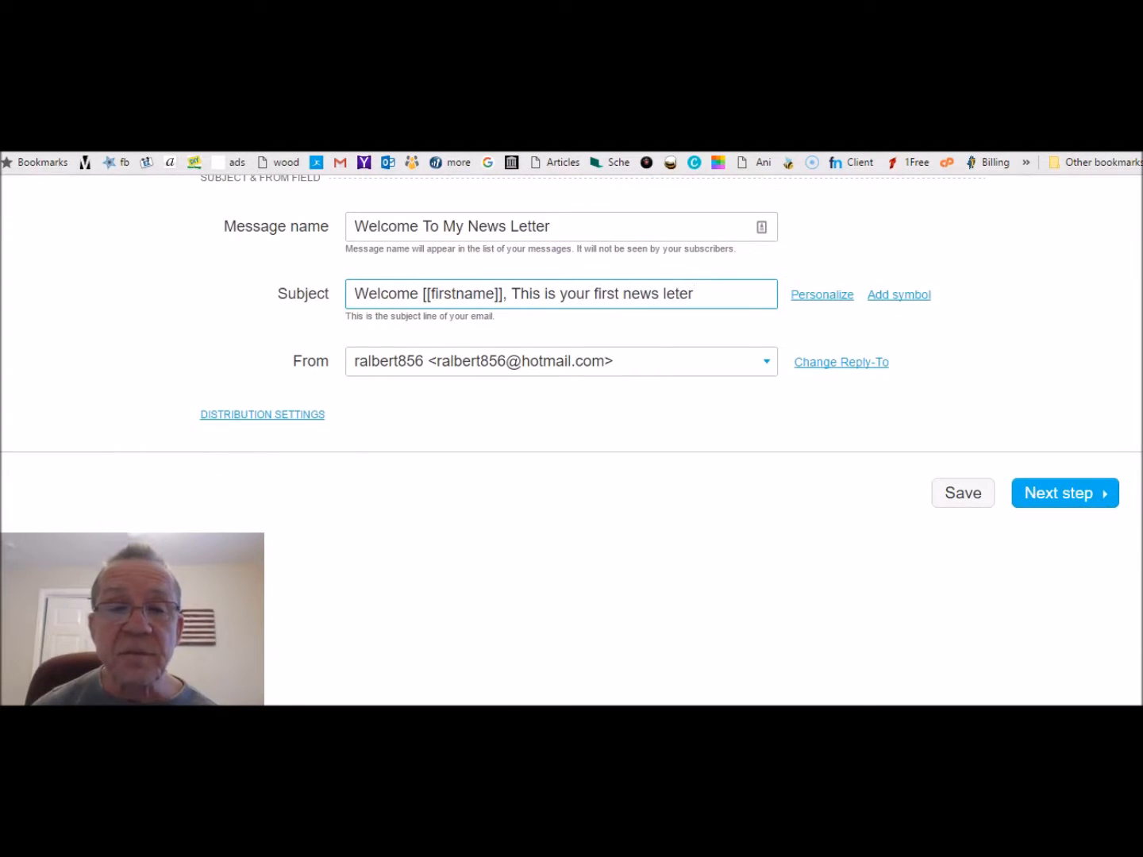
pyautogui.click(1054, 496)
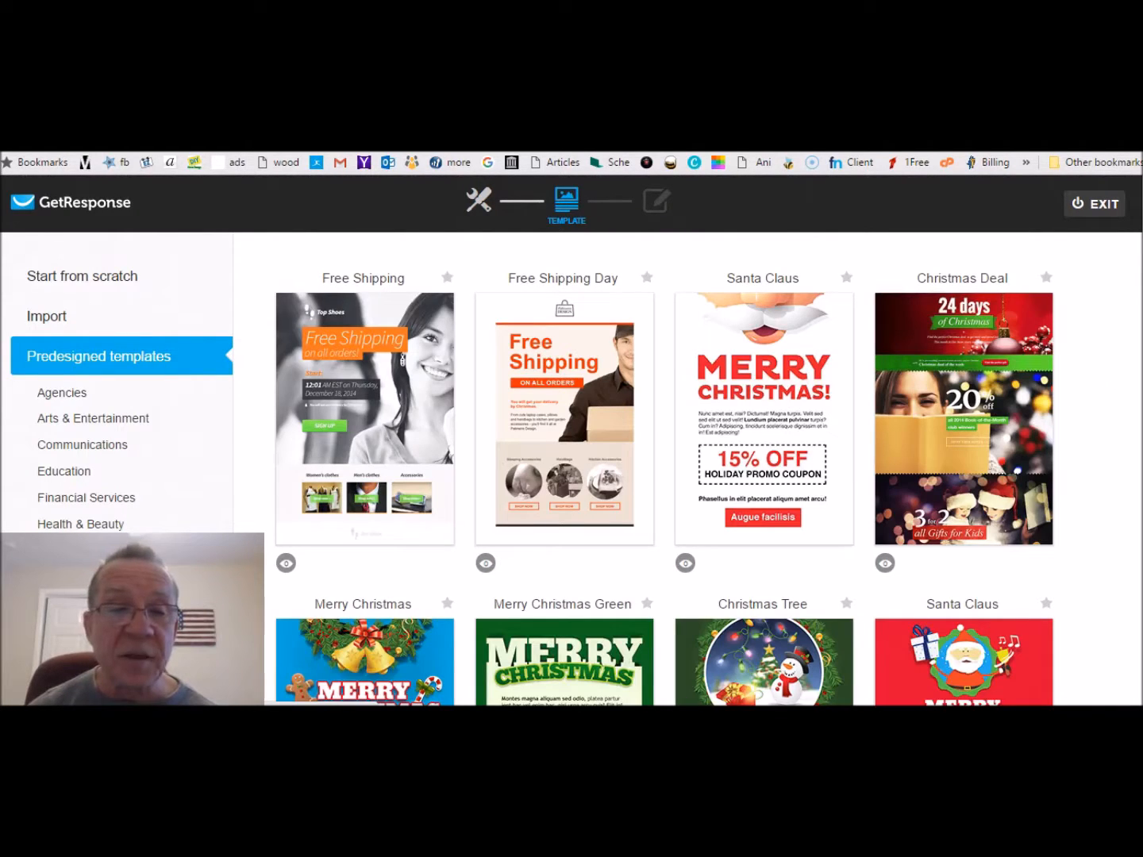
pyautogui.scroll(-15, 1062, 284)
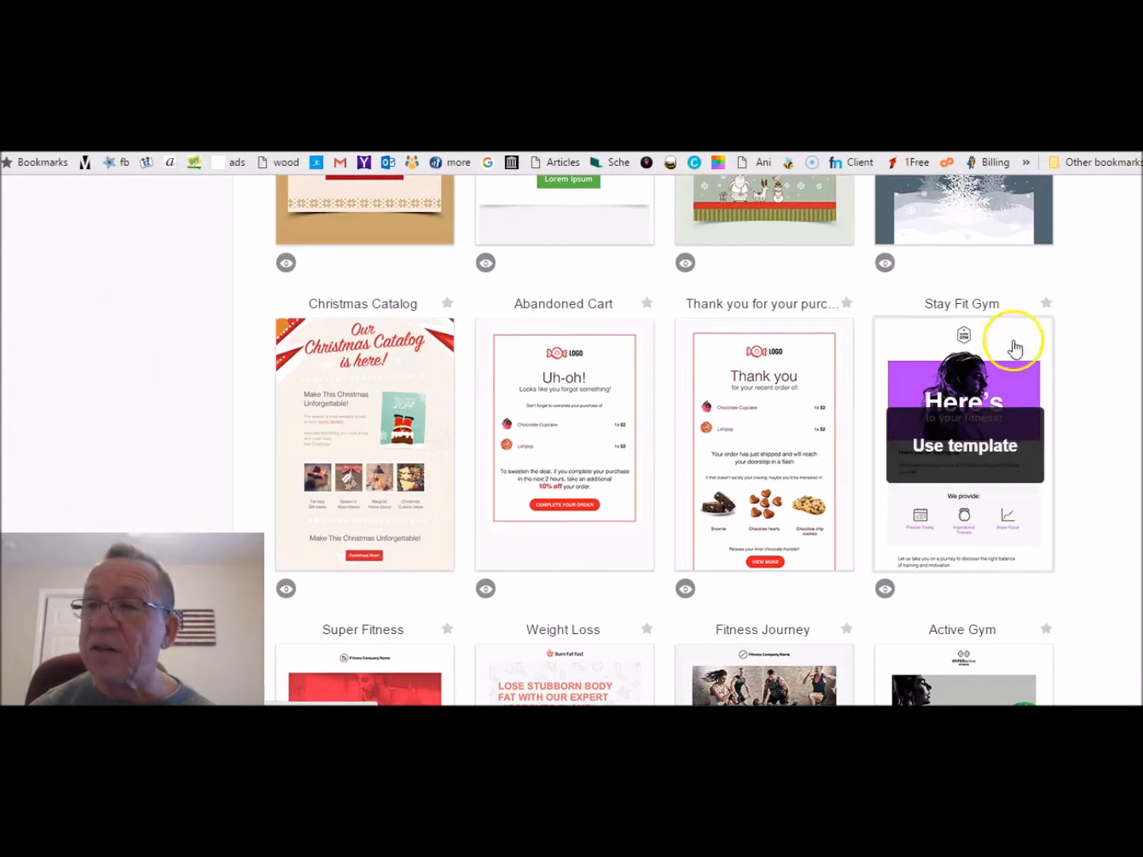
pyautogui.scroll(4, 665, 440)
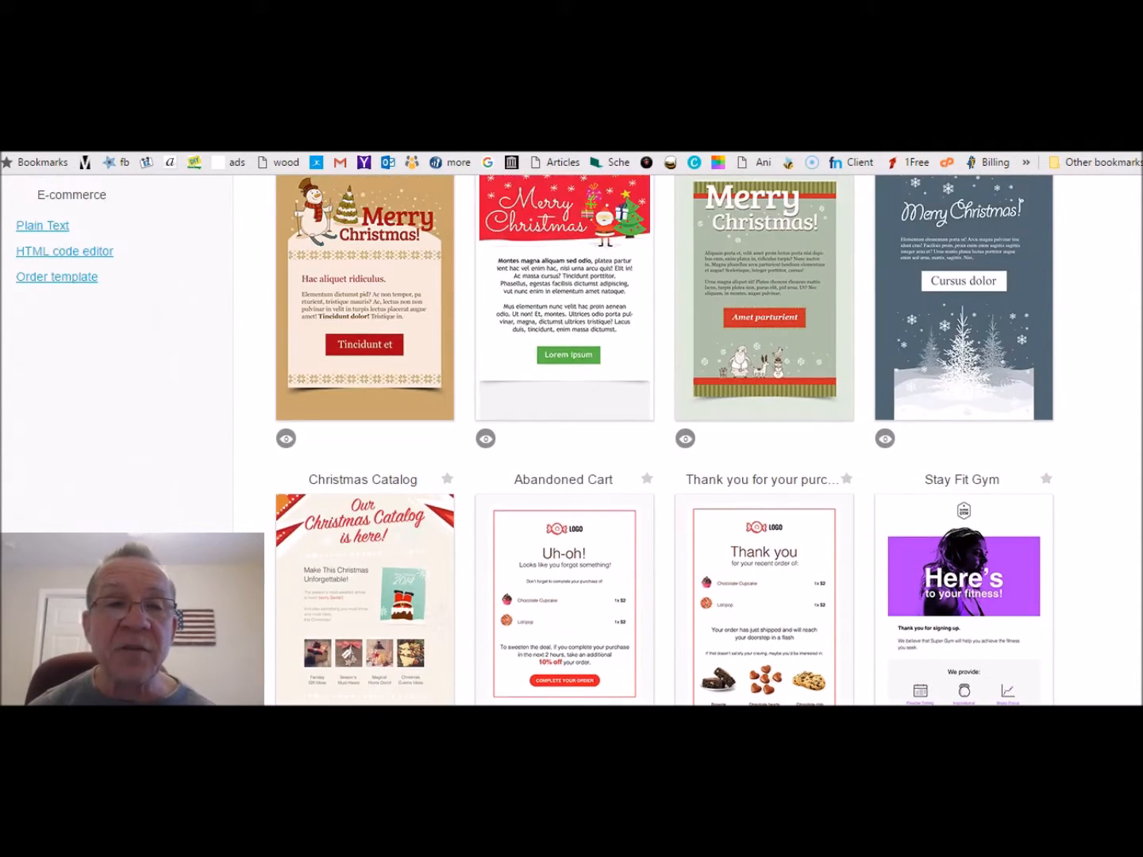
# Choose the plain text format for the email and place the cursor in the empty message body.
pyautogui.scroll(1, 665, 440)
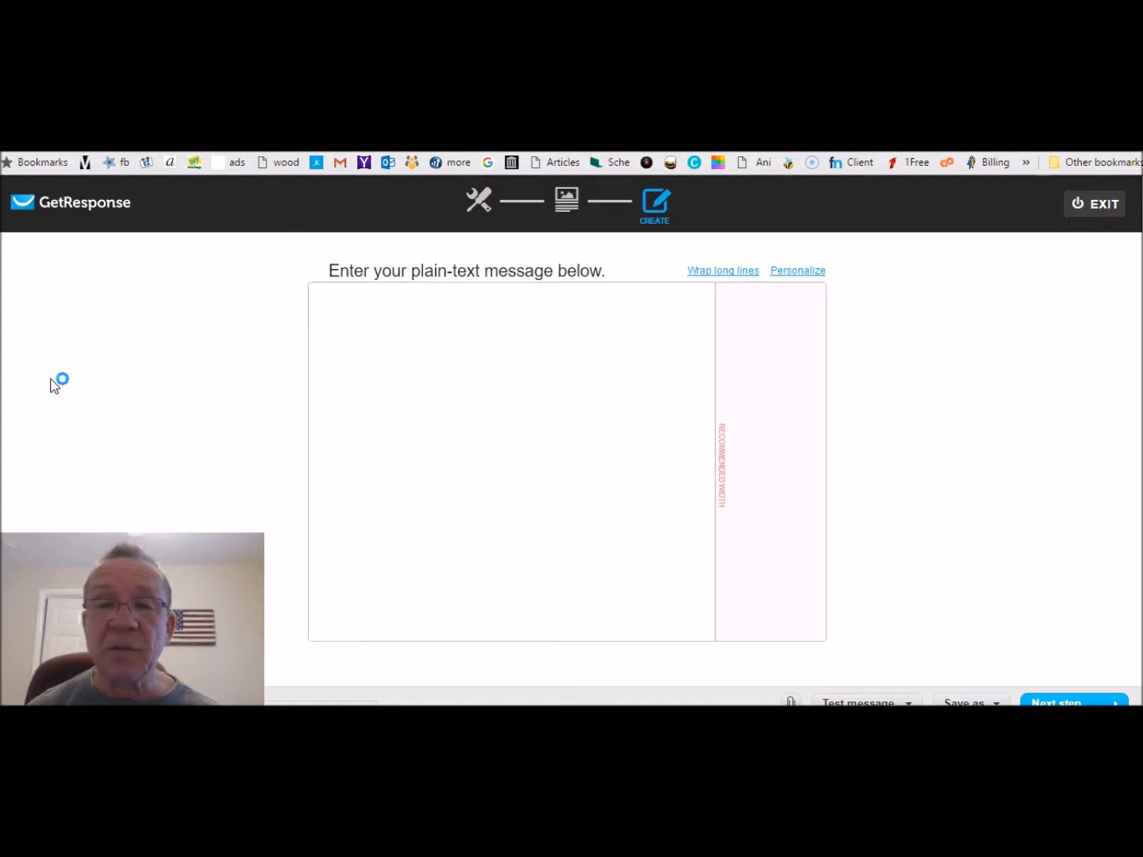
pyautogui.click(352, 430)
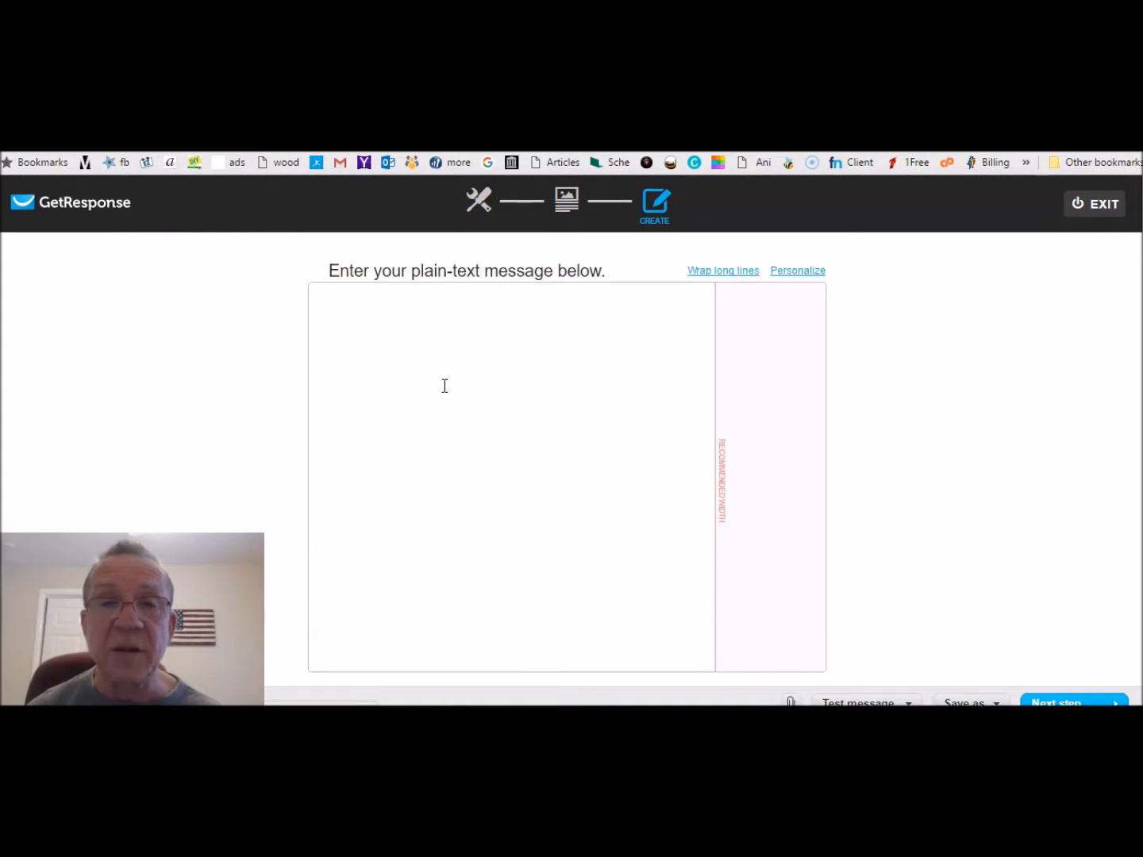
pyautogui.click(404, 543)
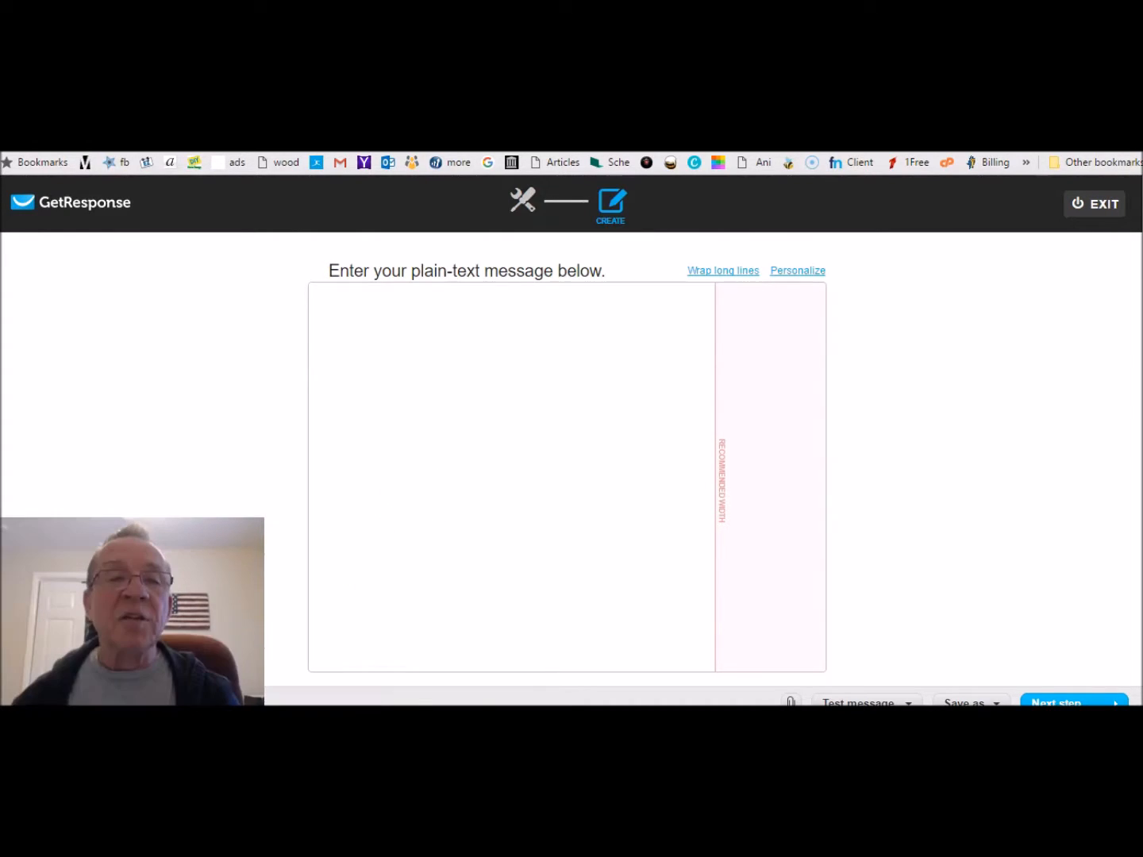
# Open the Home Business Ideas website in a new browser tab and go to its Resources page.
pyautogui.hotkey('ctrl', 't')
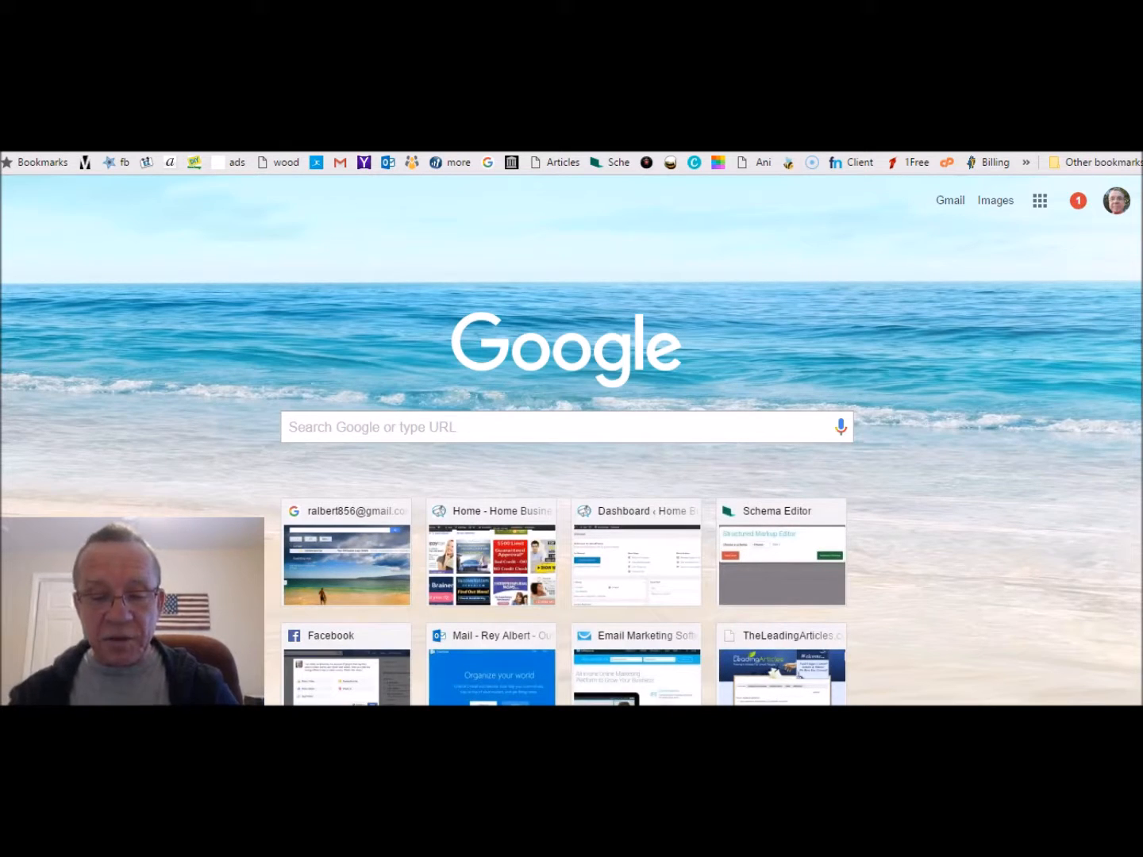
pyautogui.write('rey')
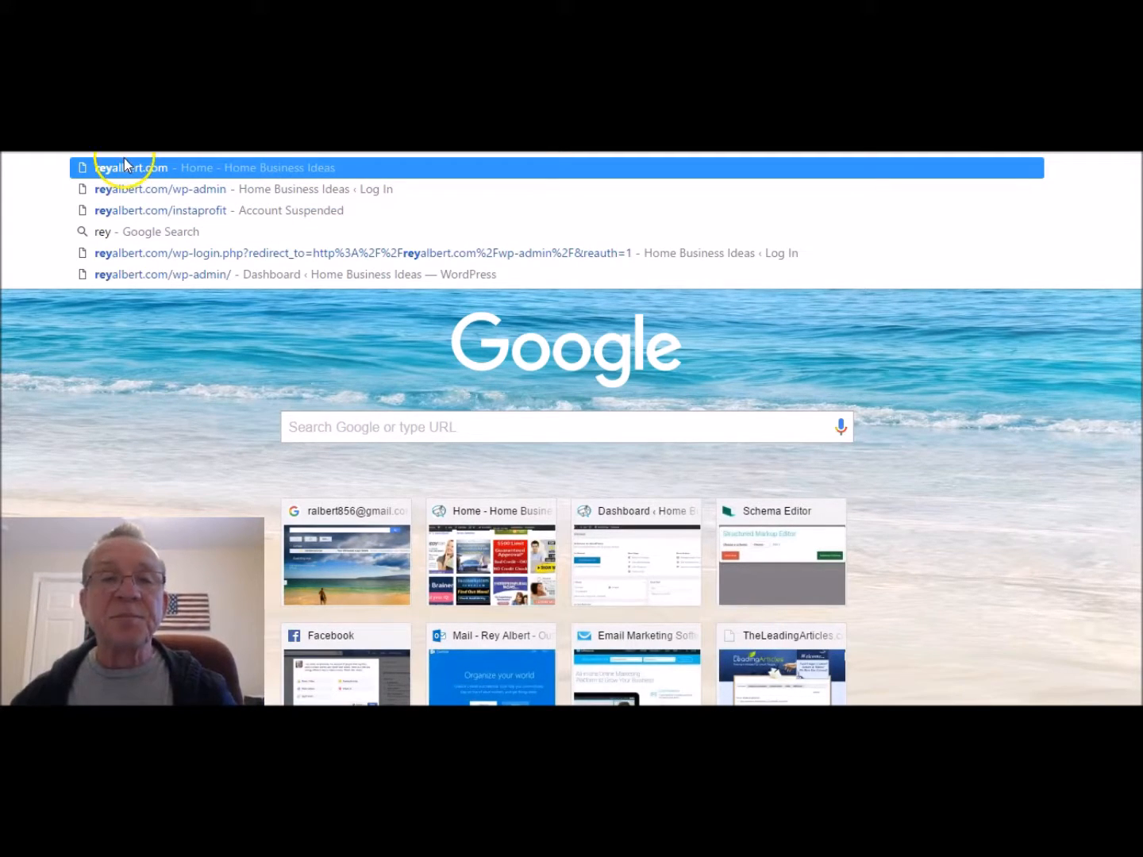
pyautogui.press('Escape')
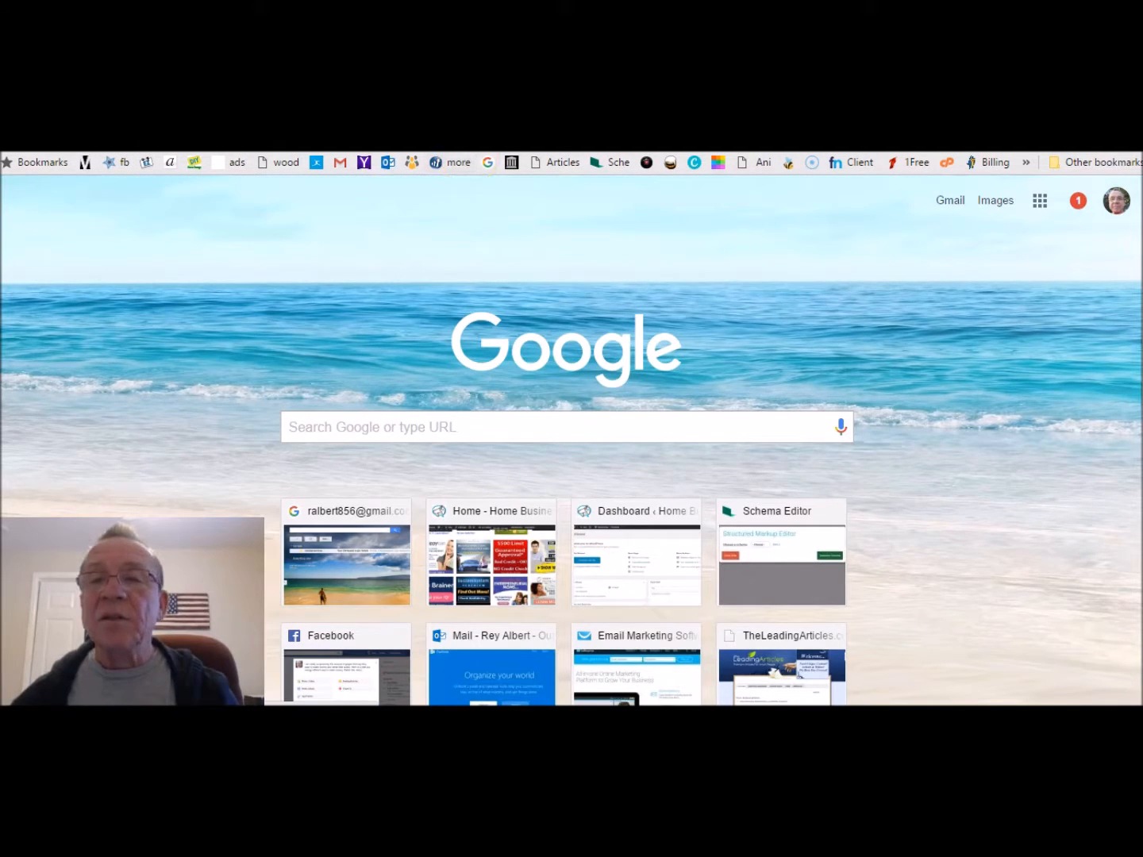
pyautogui.press('Return')
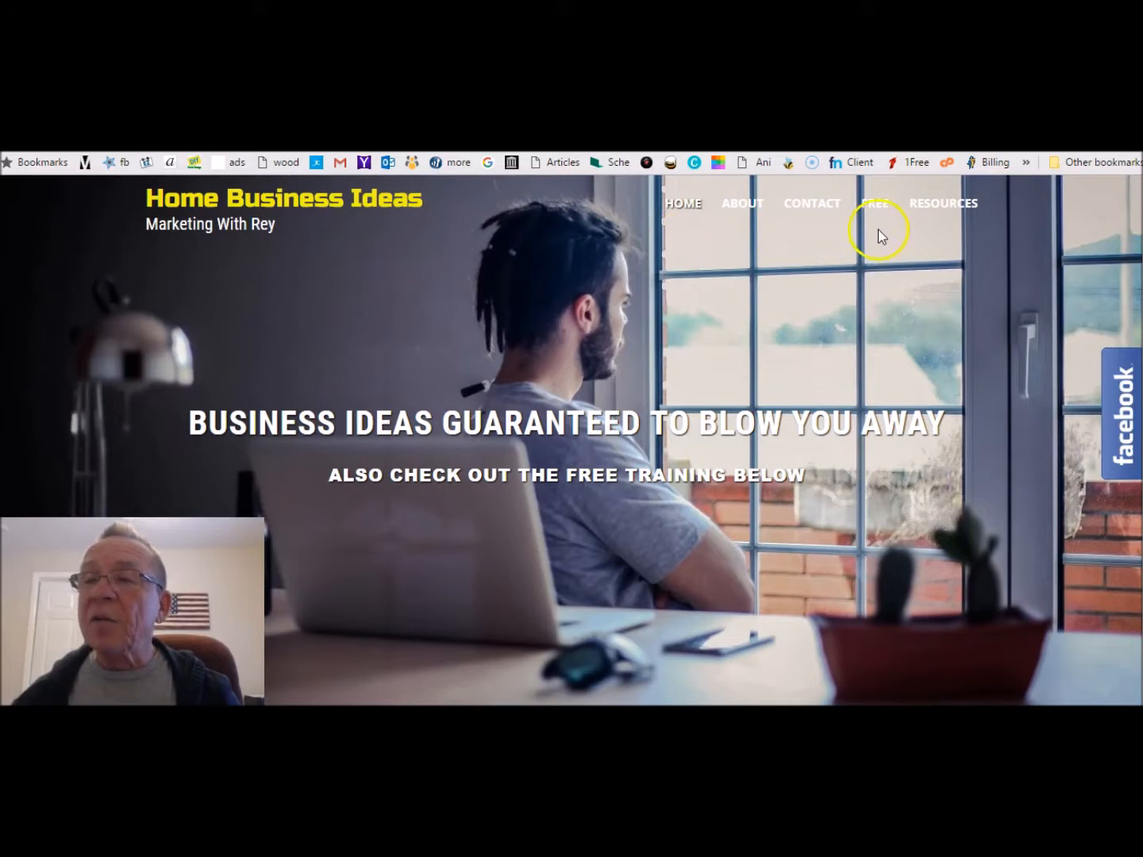
pyautogui.click(942, 207)
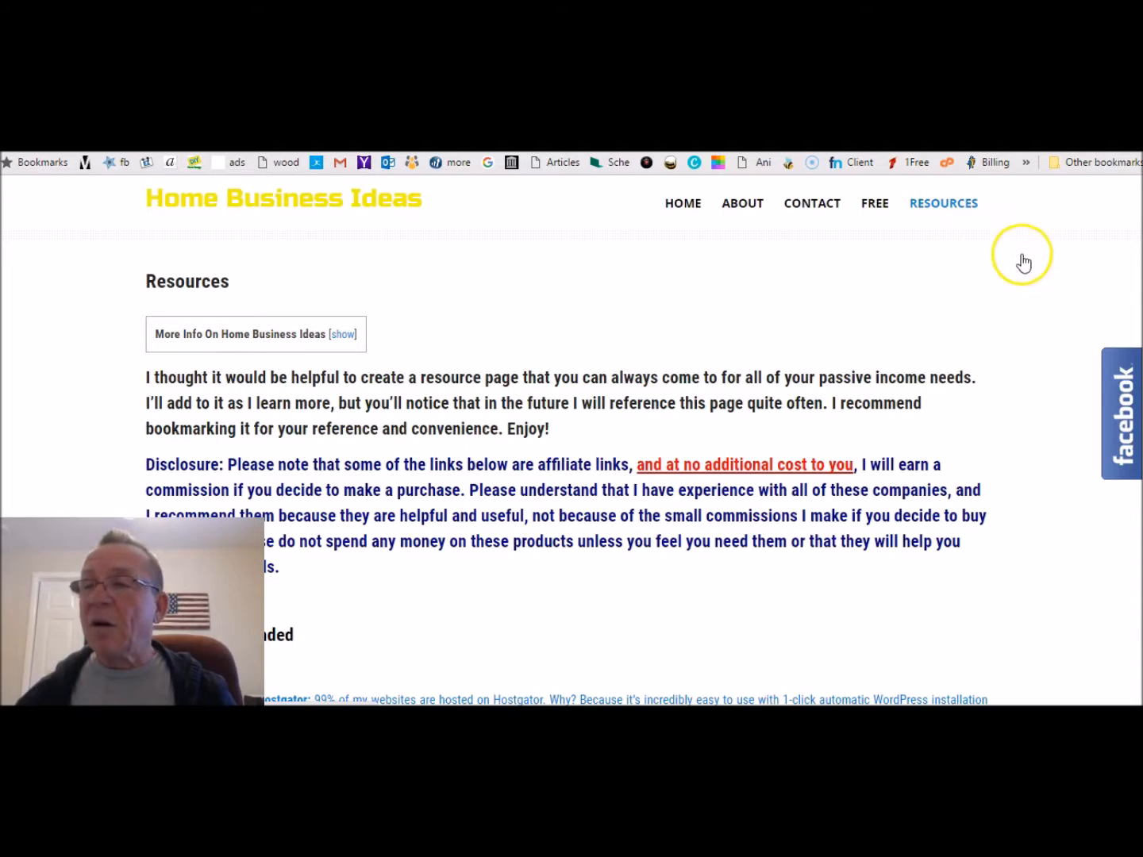
# Look through the recommended services and tools on the Resources page, down to the News Letter Template section.
pyautogui.scroll(-5, 567, 441)
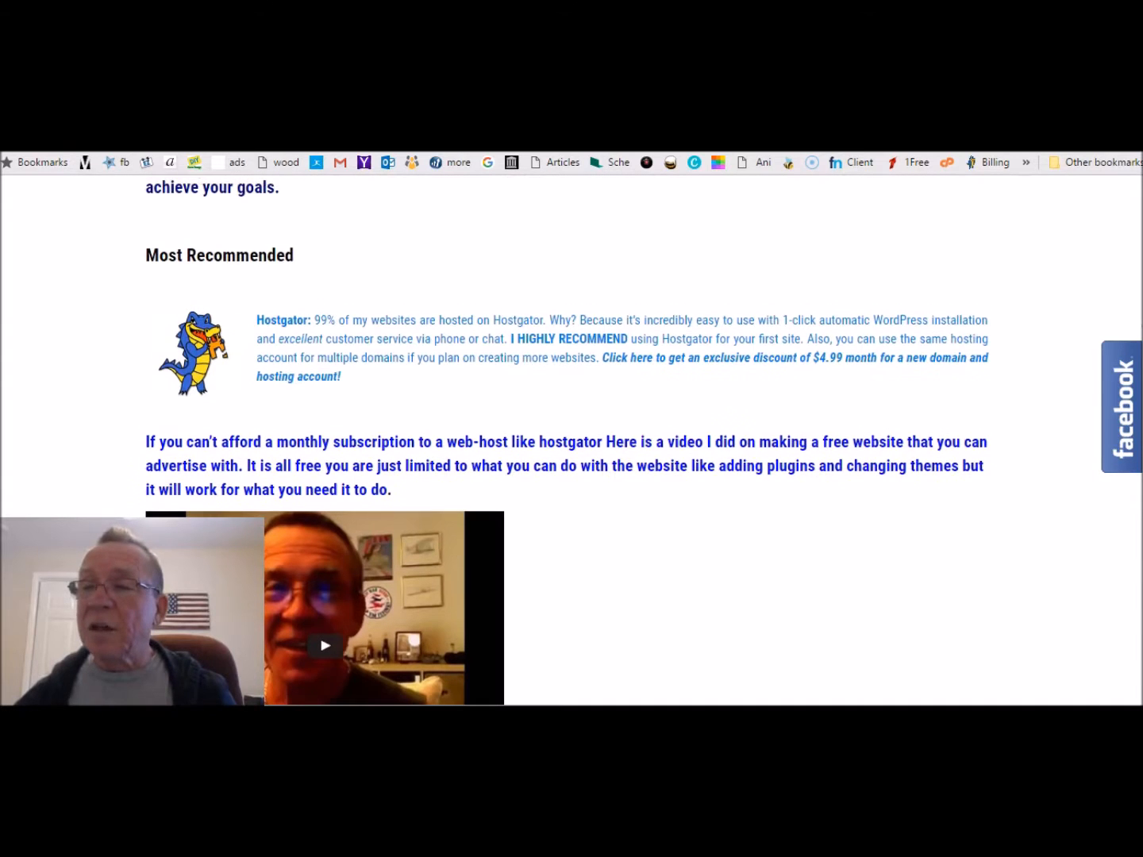
pyautogui.scroll(-4, 567, 441)
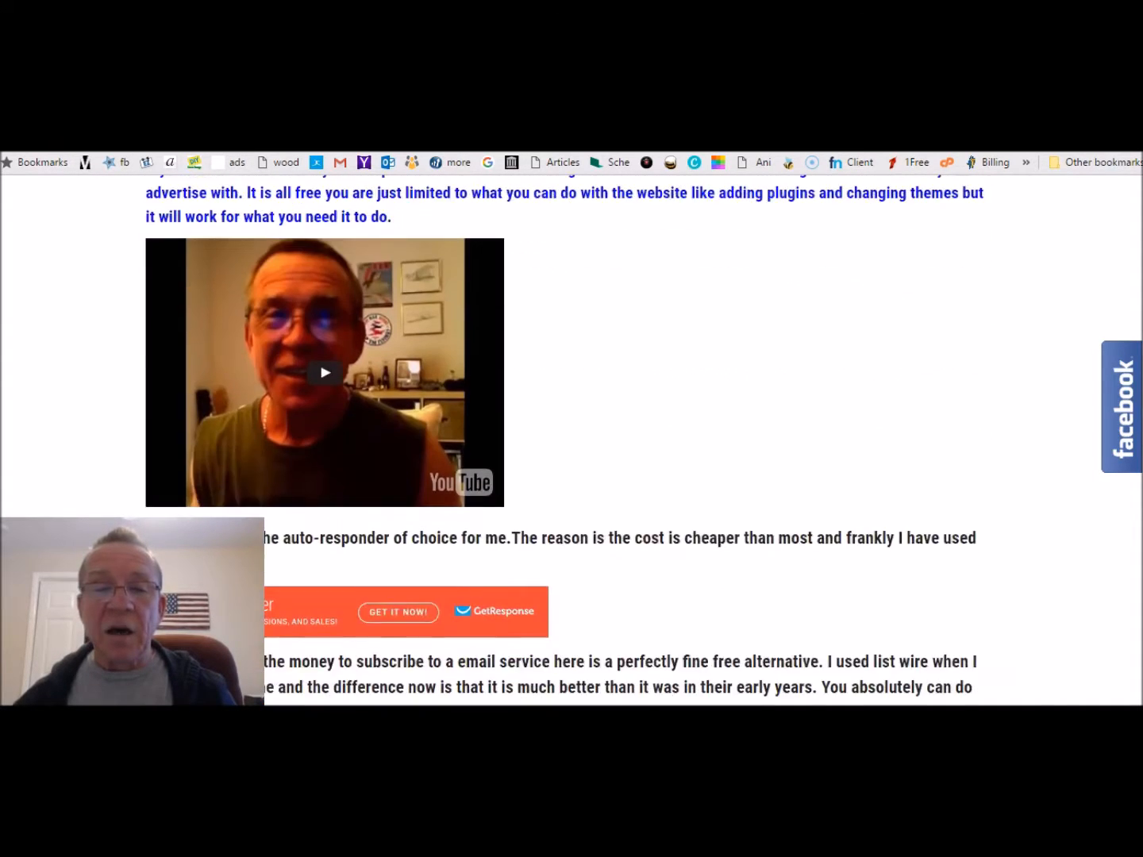
pyautogui.scroll(2, 645, 436)
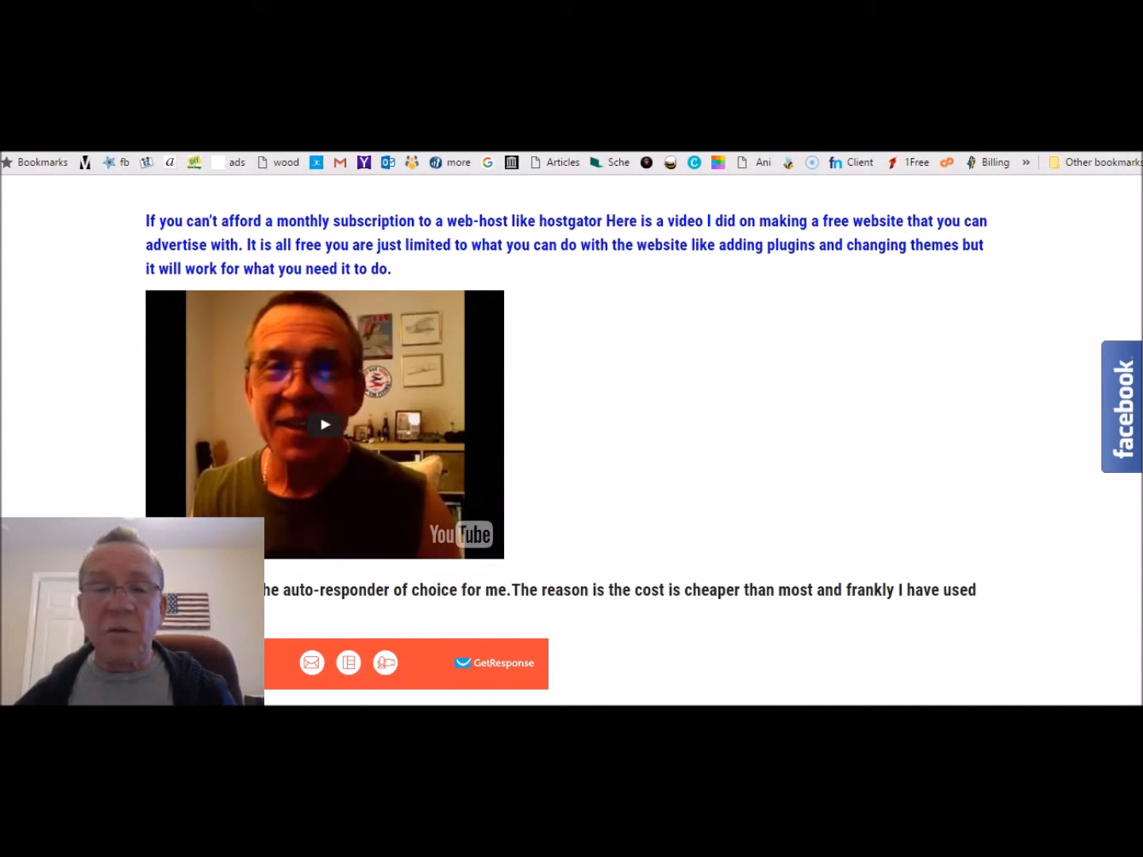
pyautogui.scroll(-3, 565, 441)
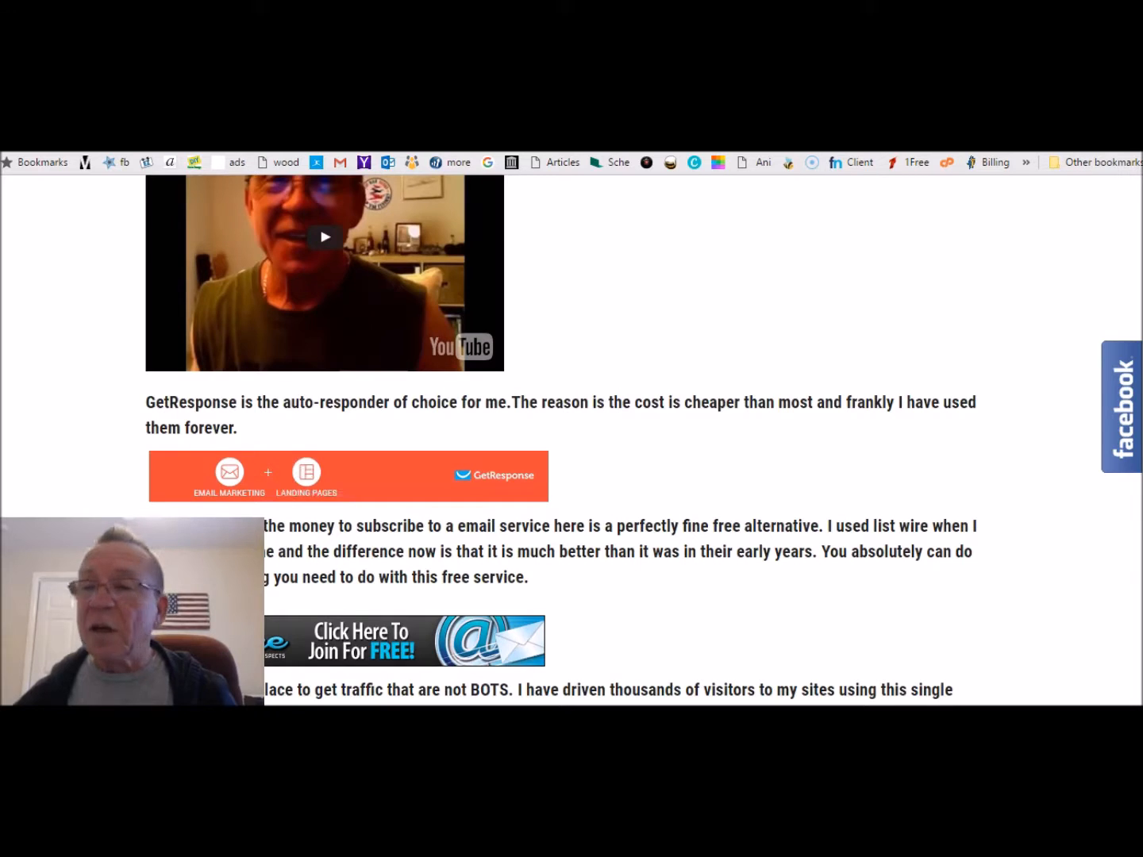
pyautogui.scroll(-2, 565, 441)
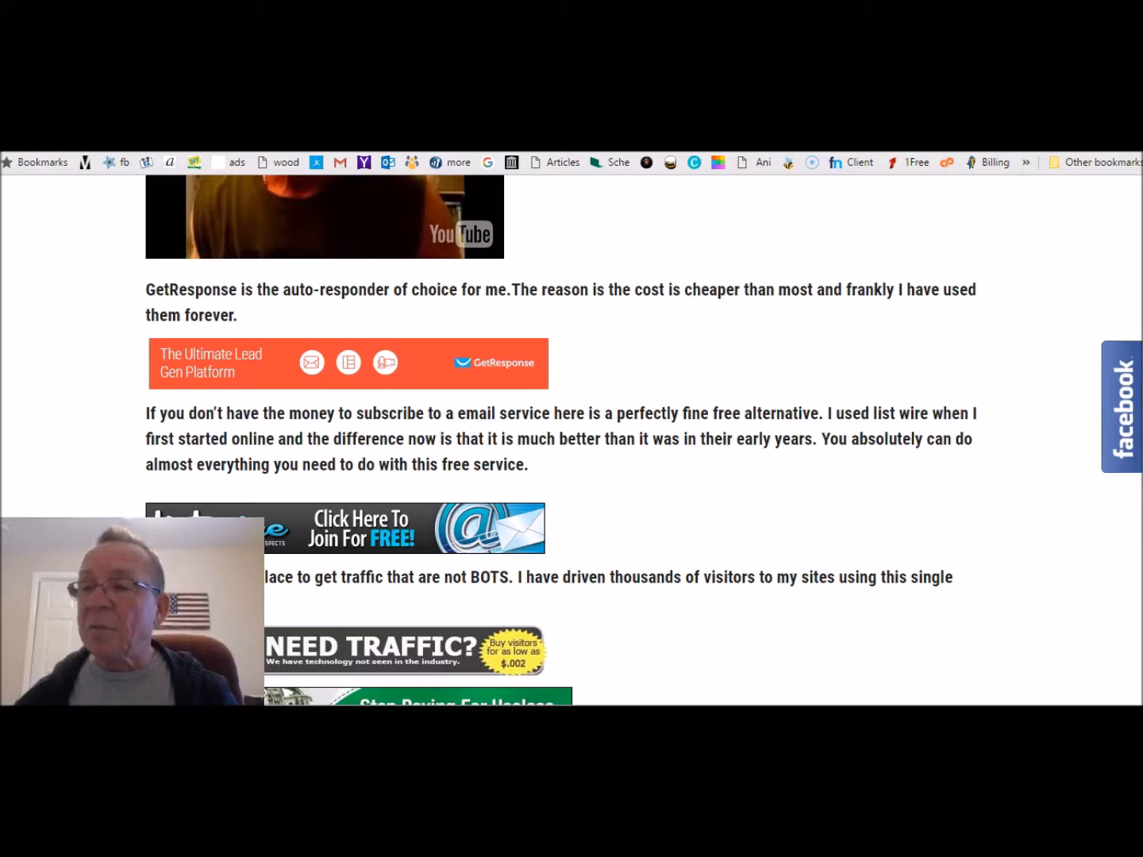
pyautogui.scroll(-1, 522, 691)
pyautogui.scroll(-5, 566, 439)
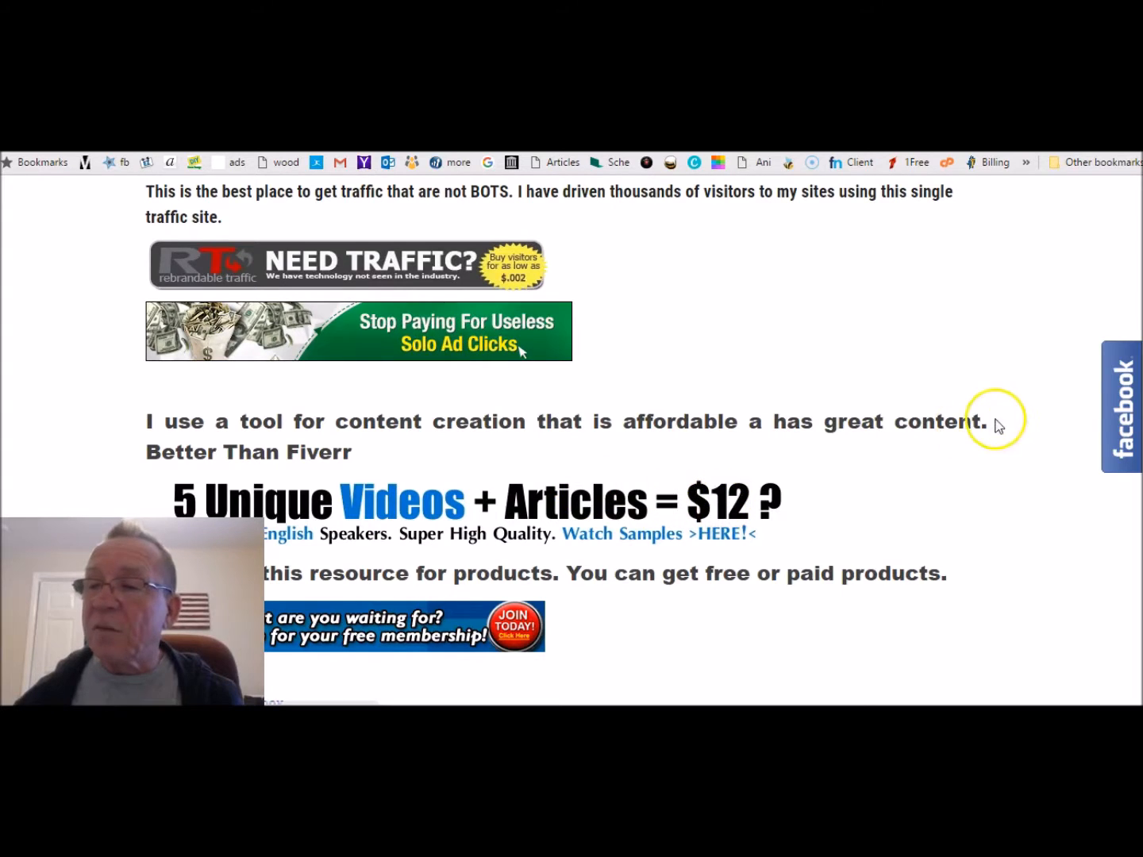
pyautogui.moveTo(1125, 409)
pyautogui.scroll(5, 520, 349)
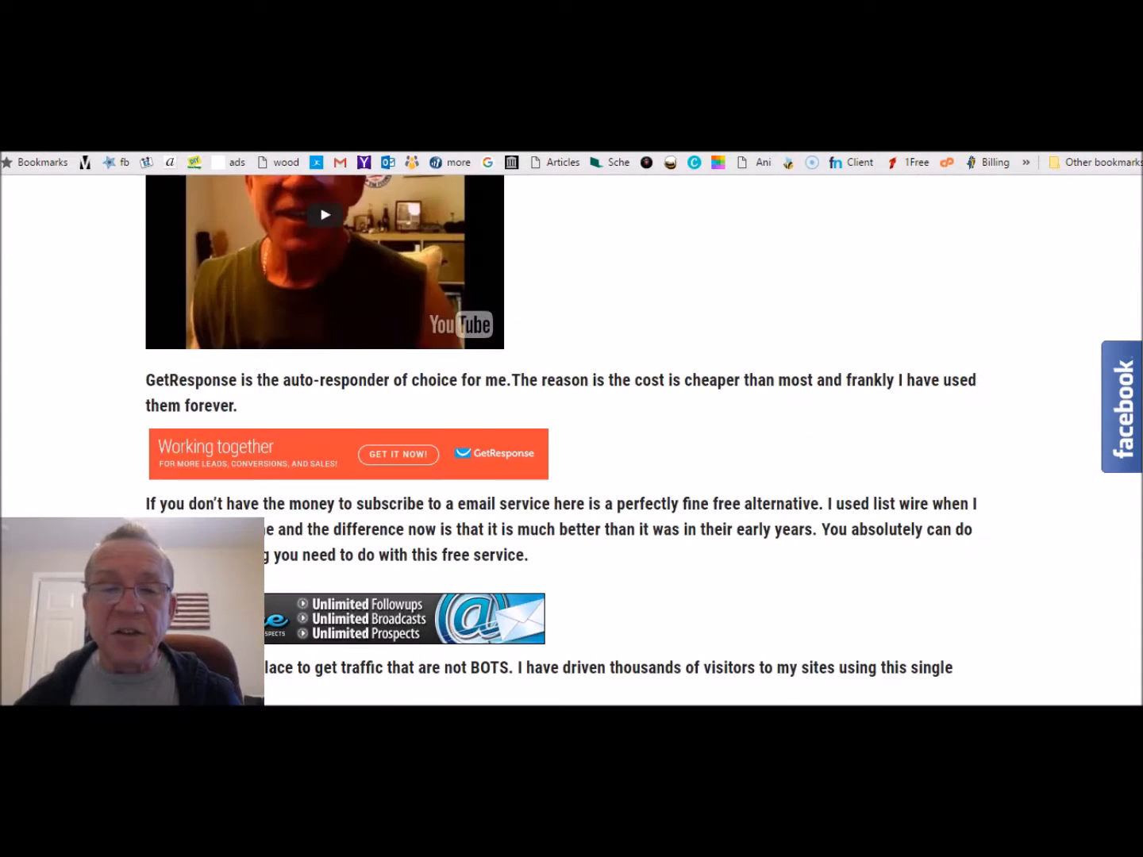
pyautogui.scroll(-9, 556, 437)
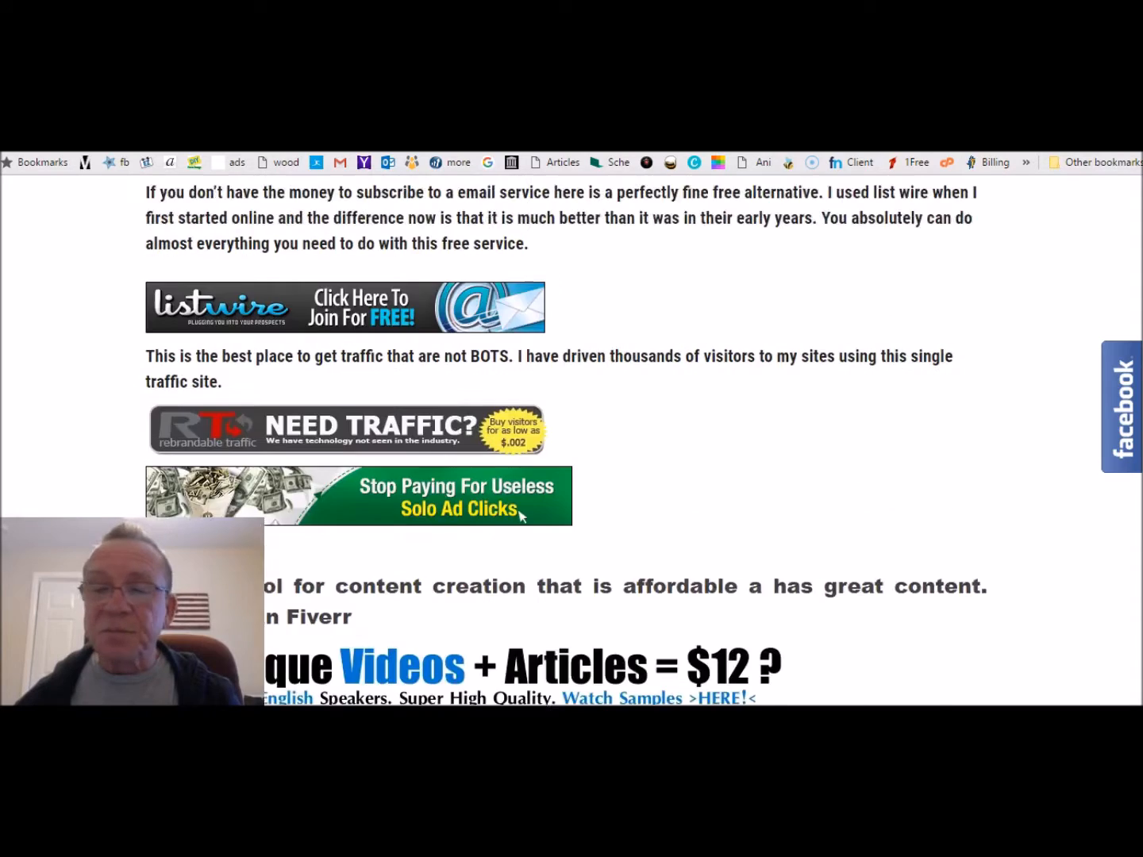
pyautogui.scroll(-2, 556, 437)
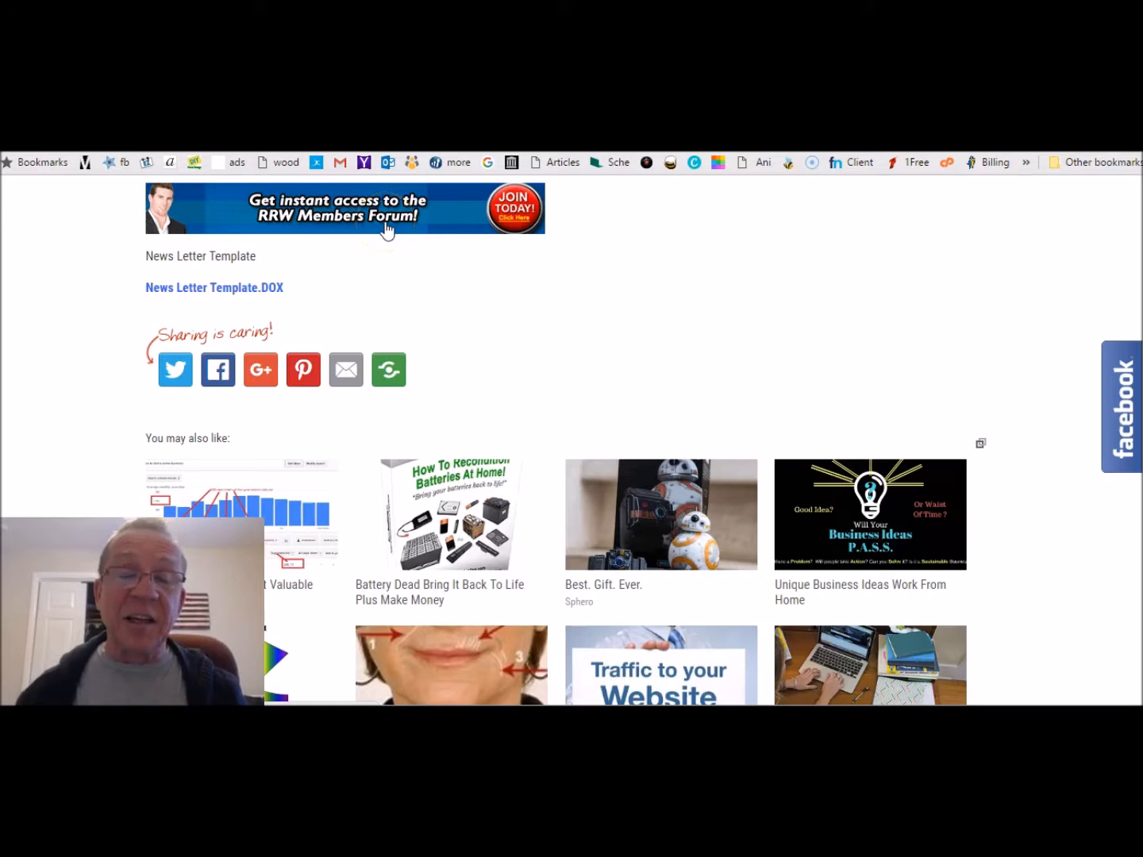
# Download News Letter Template.DOX and save it in the Documents folder as News-Letter-Template.
pyautogui.click(195, 289)
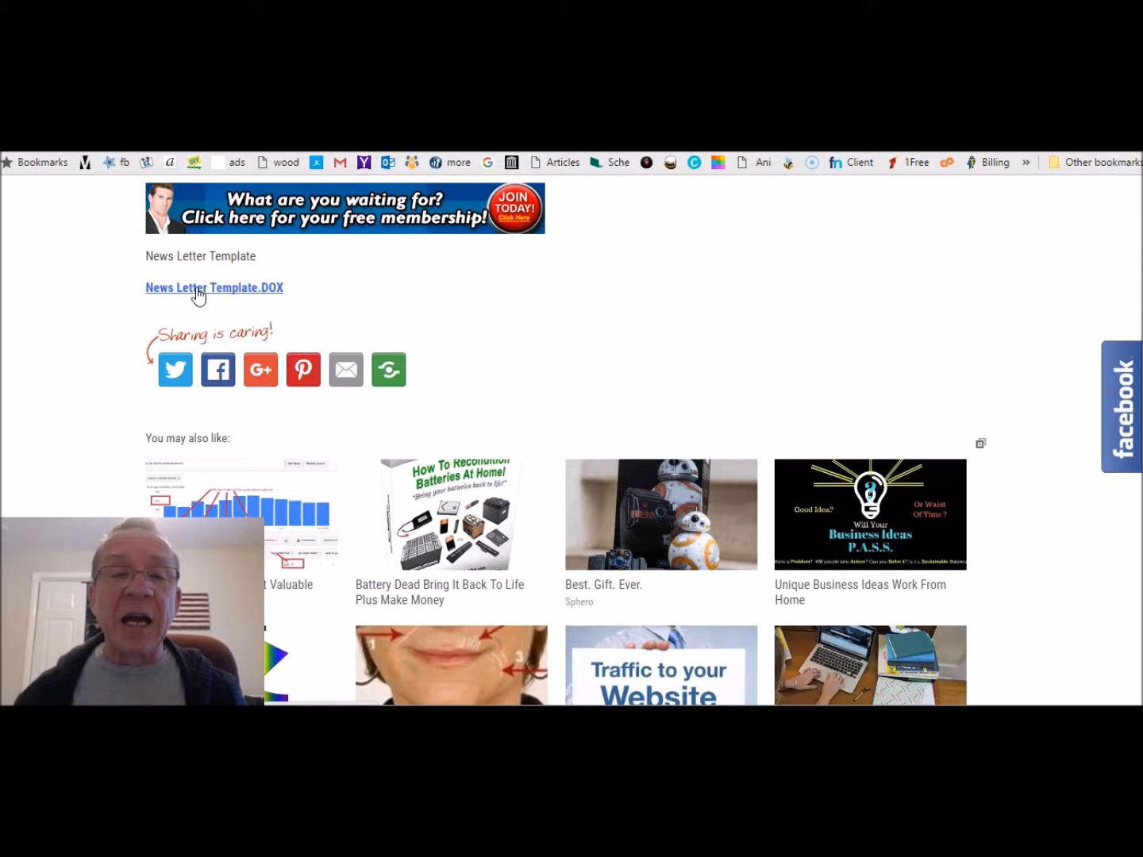
pyautogui.click(197, 289)
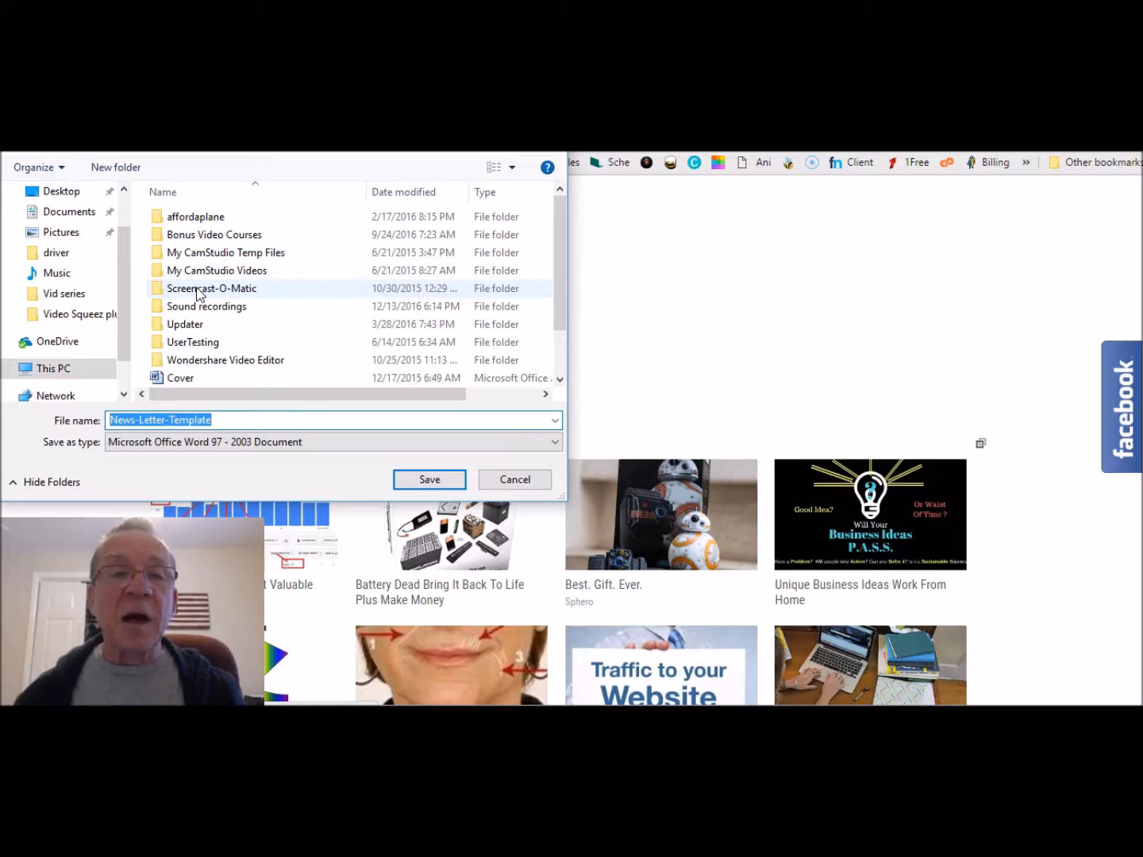
pyautogui.click(73, 212)
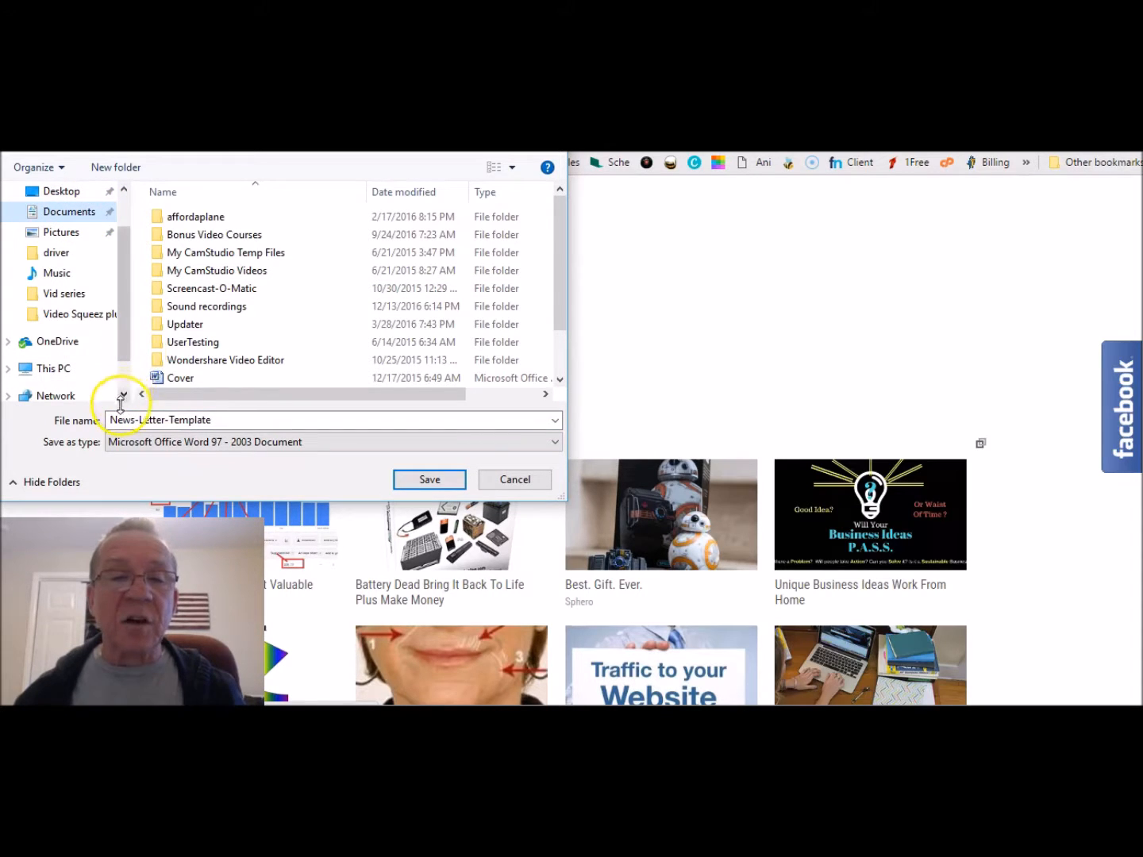
pyautogui.click(429, 479)
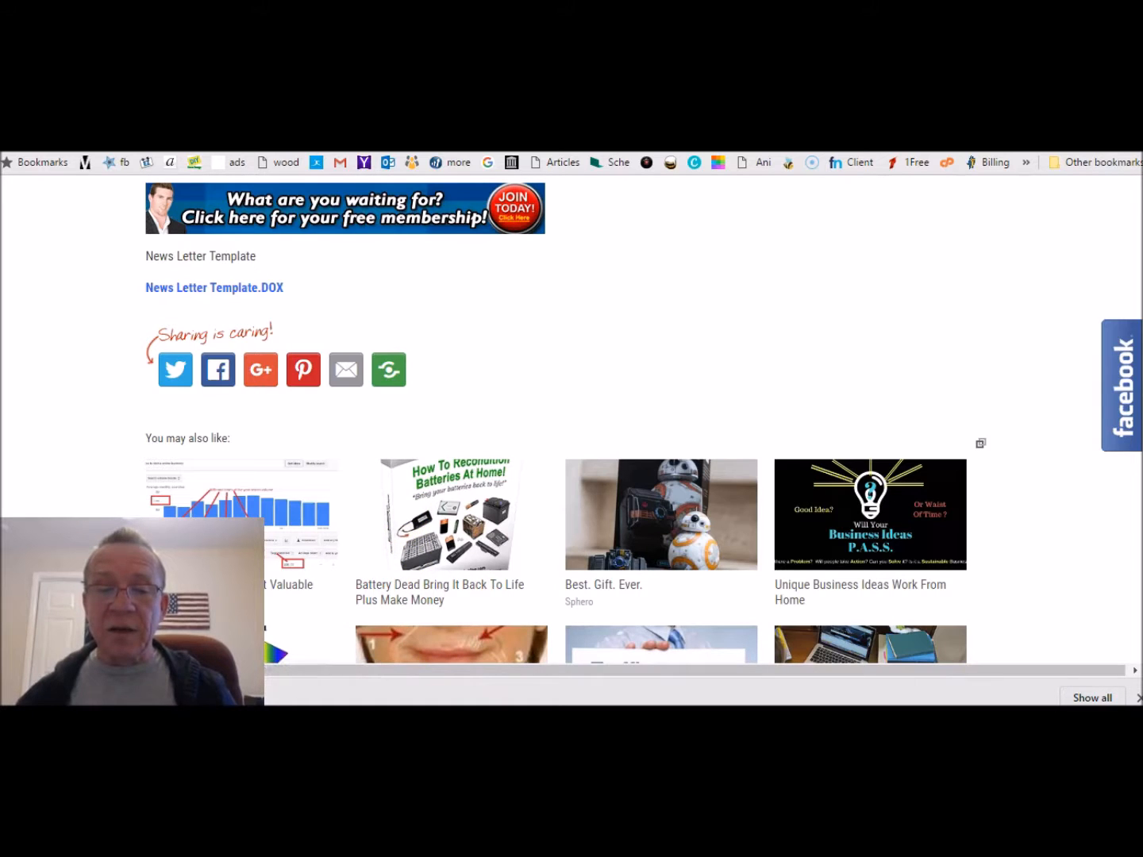
# Switch to File Explorer and open the News-Letter-Template file from the Documents folder in Word.
pyautogui.click(432, 724)
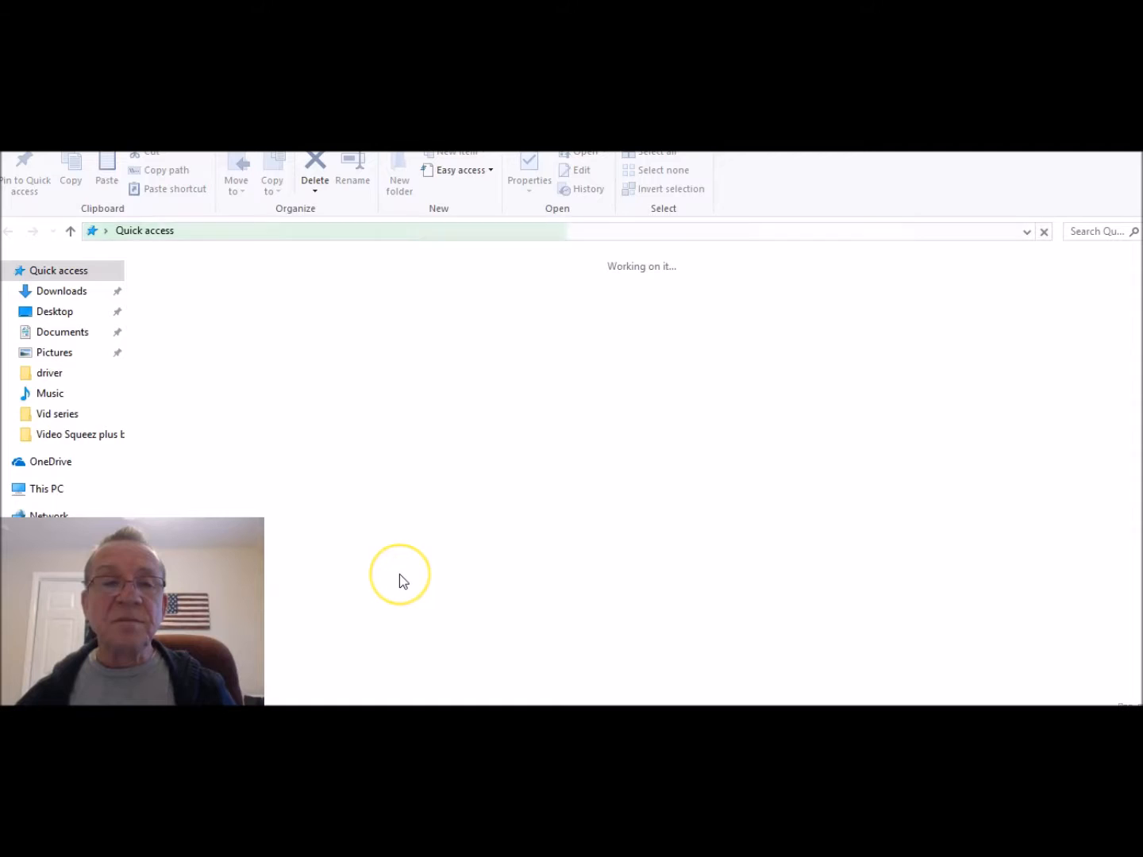
pyautogui.click(60, 333)
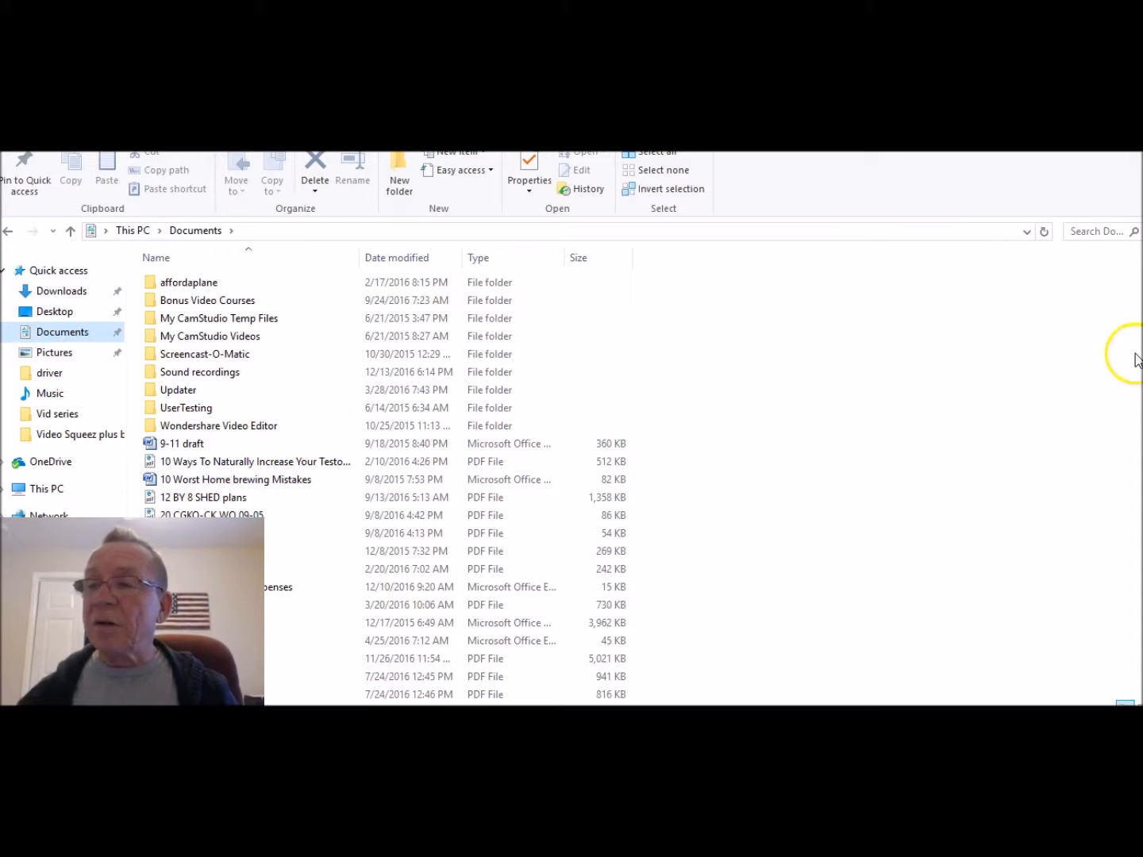
pyautogui.scroll(-3, 1137, 359)
pyautogui.scroll(-7, 1135, 357)
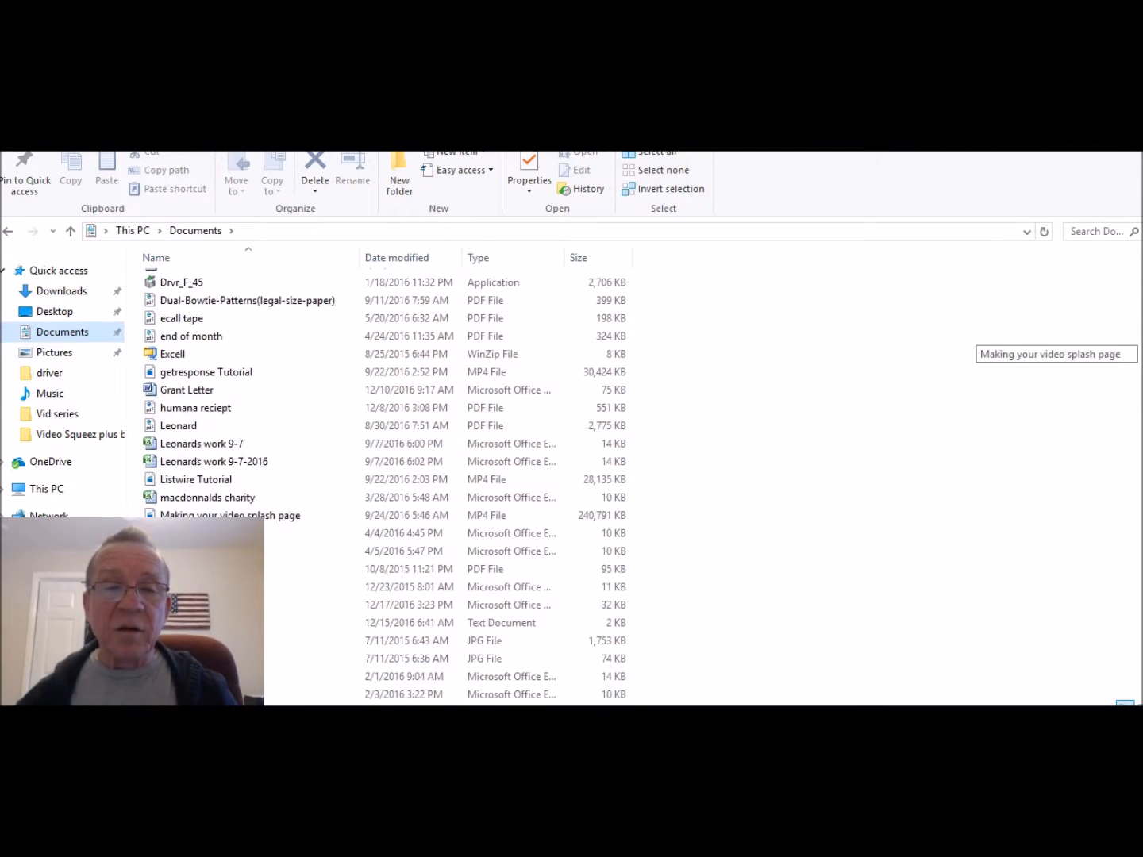
pyautogui.scroll(-2, 1135, 357)
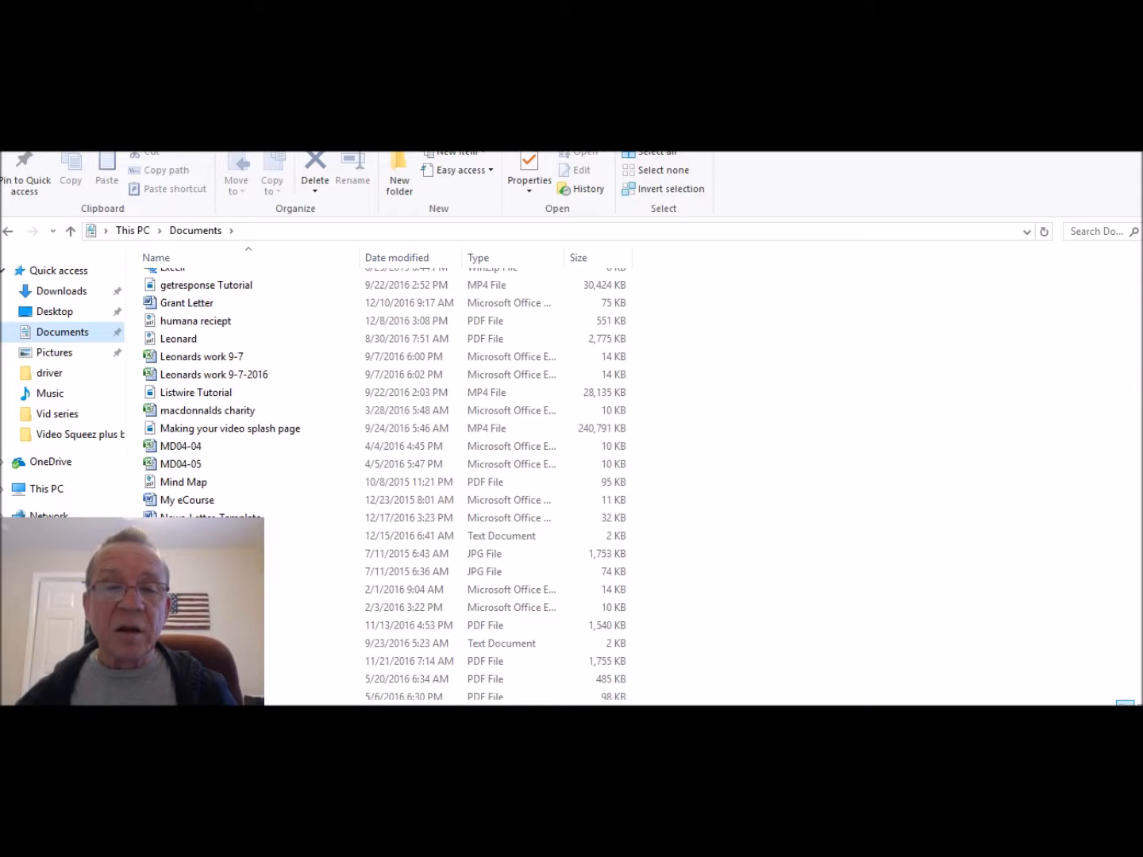
pyautogui.scroll(-4, 1132, 540)
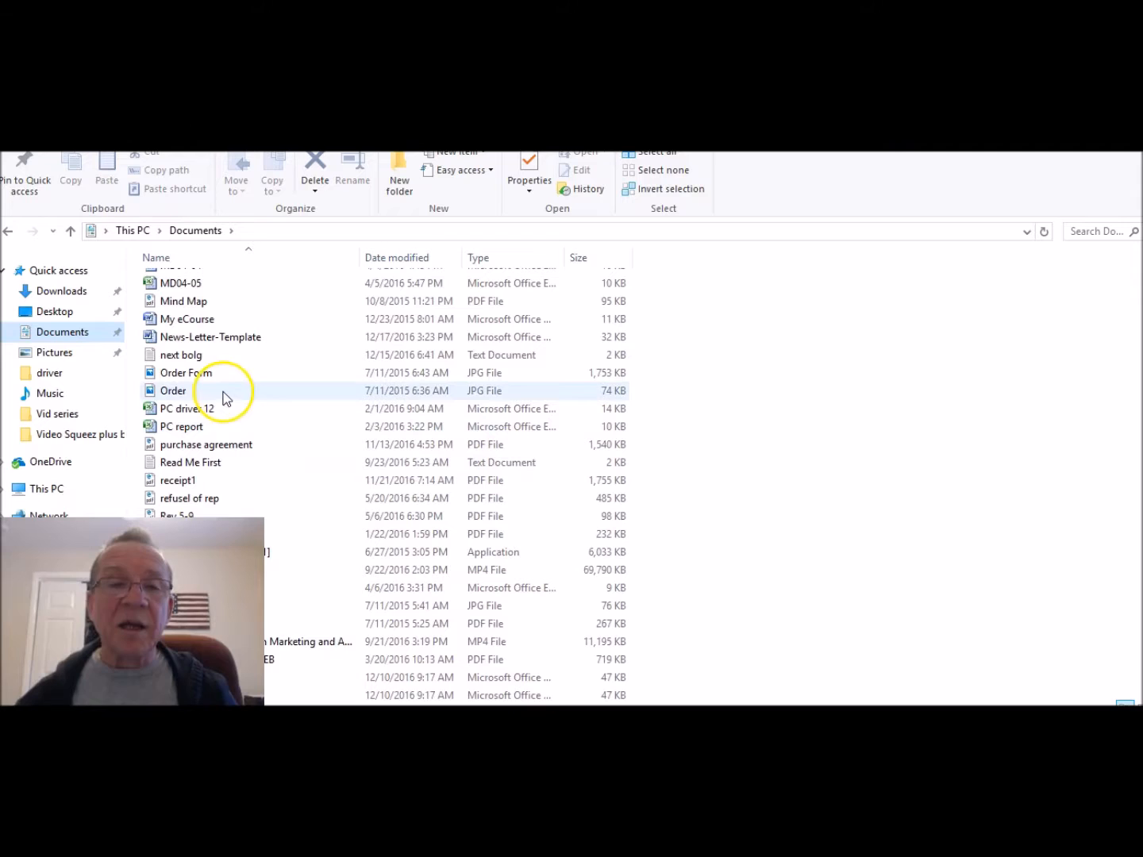
pyautogui.doubleClick(188, 340)
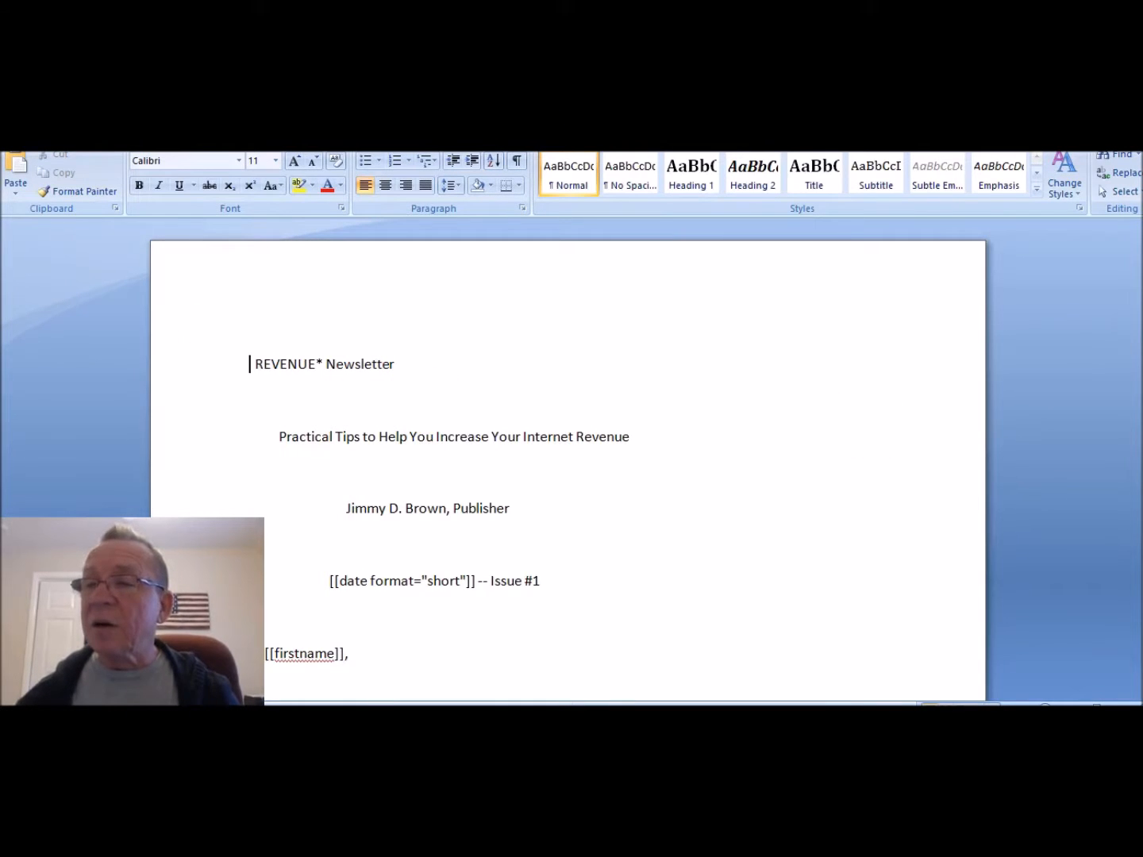
# Review the opening of the newsletter template and copy the document's entire text, from the title to the copyright lines.
pyautogui.scroll(-3, 568, 461)
pyautogui.scroll(2, 568, 461)
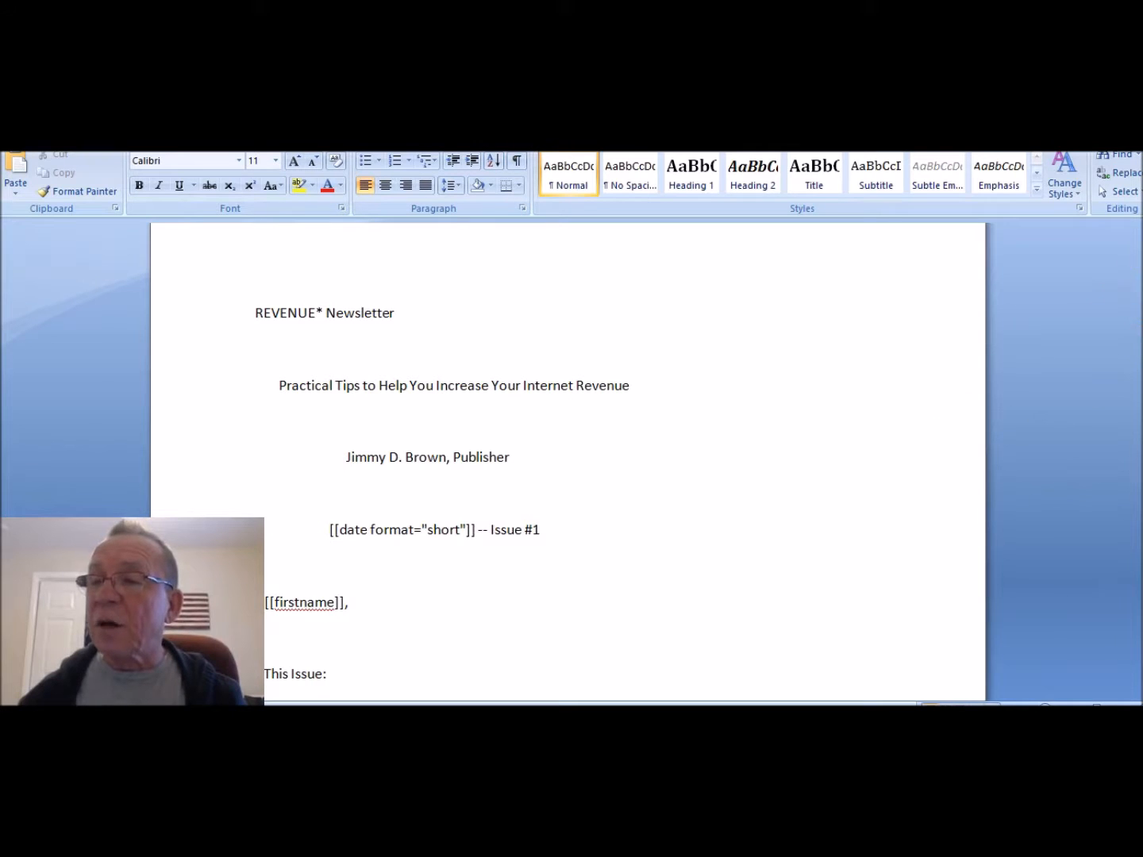
pyautogui.scroll(-3, 458, 464)
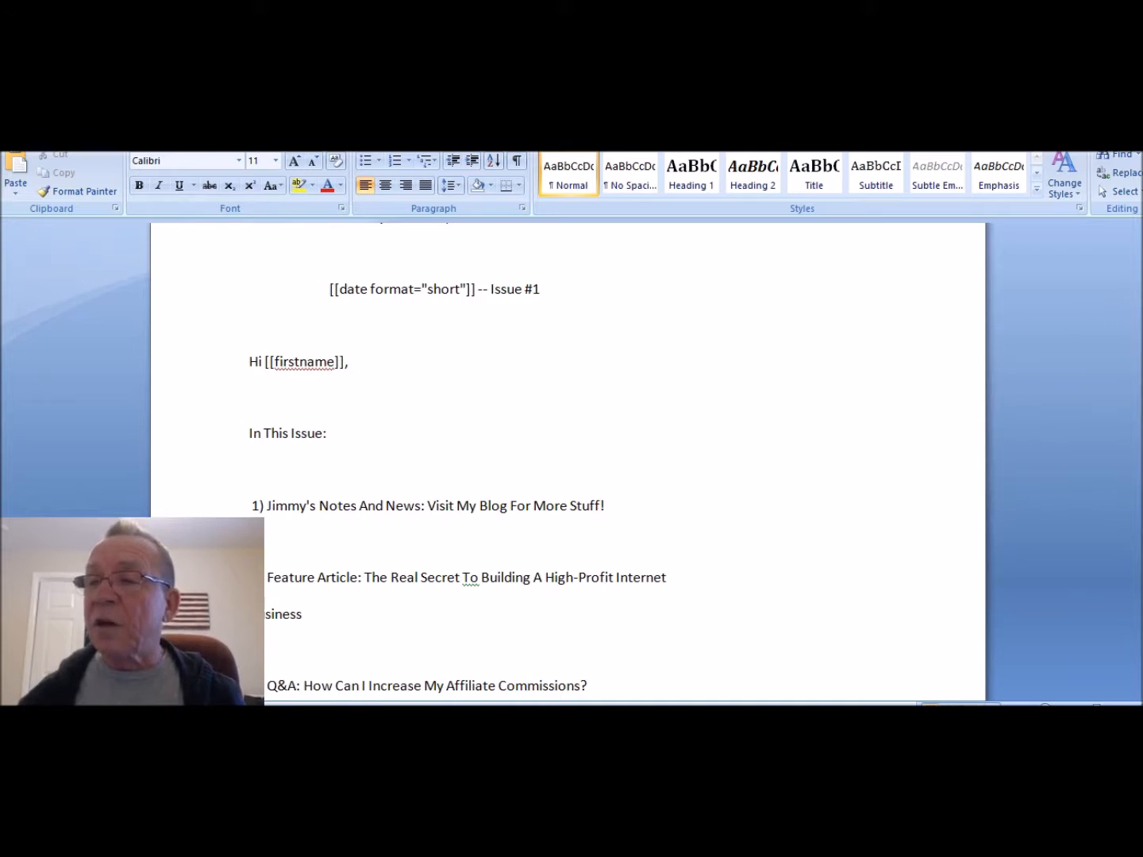
pyautogui.scroll(5, 568, 461)
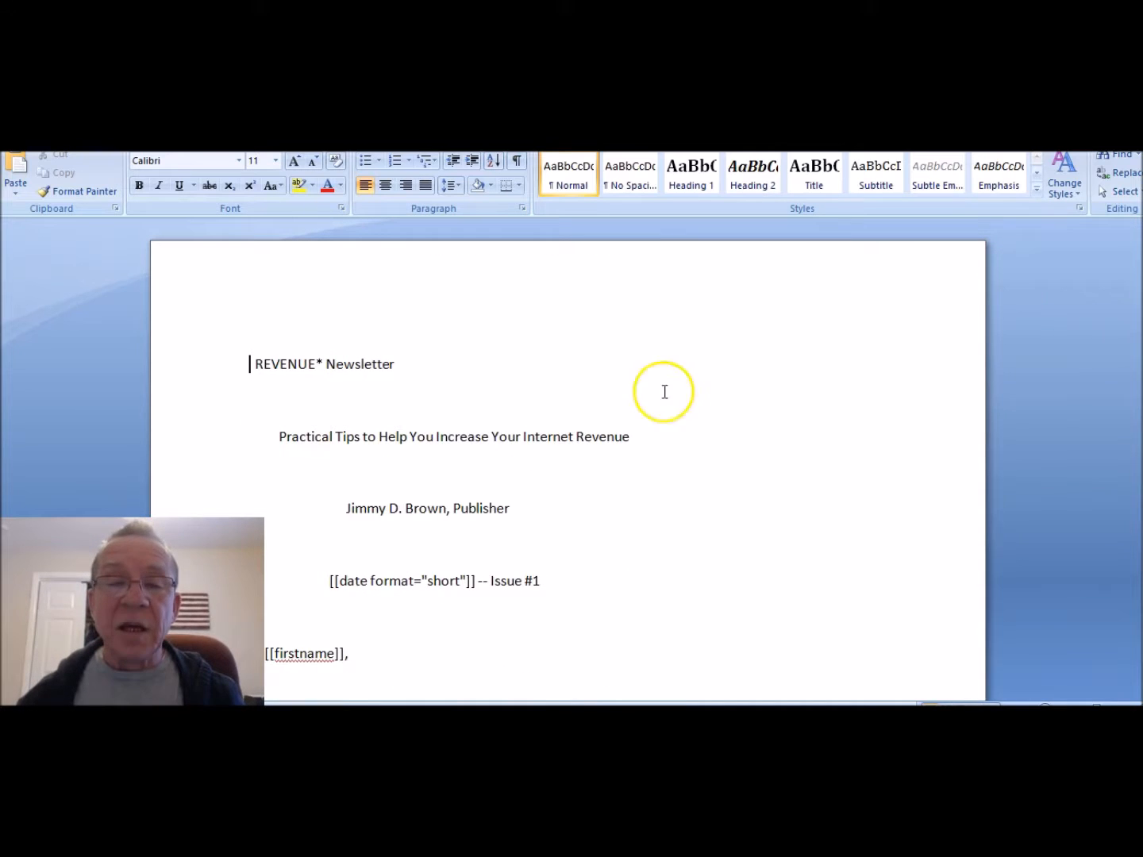
pyautogui.moveTo(249, 363); pyautogui.dragTo(588, 569)
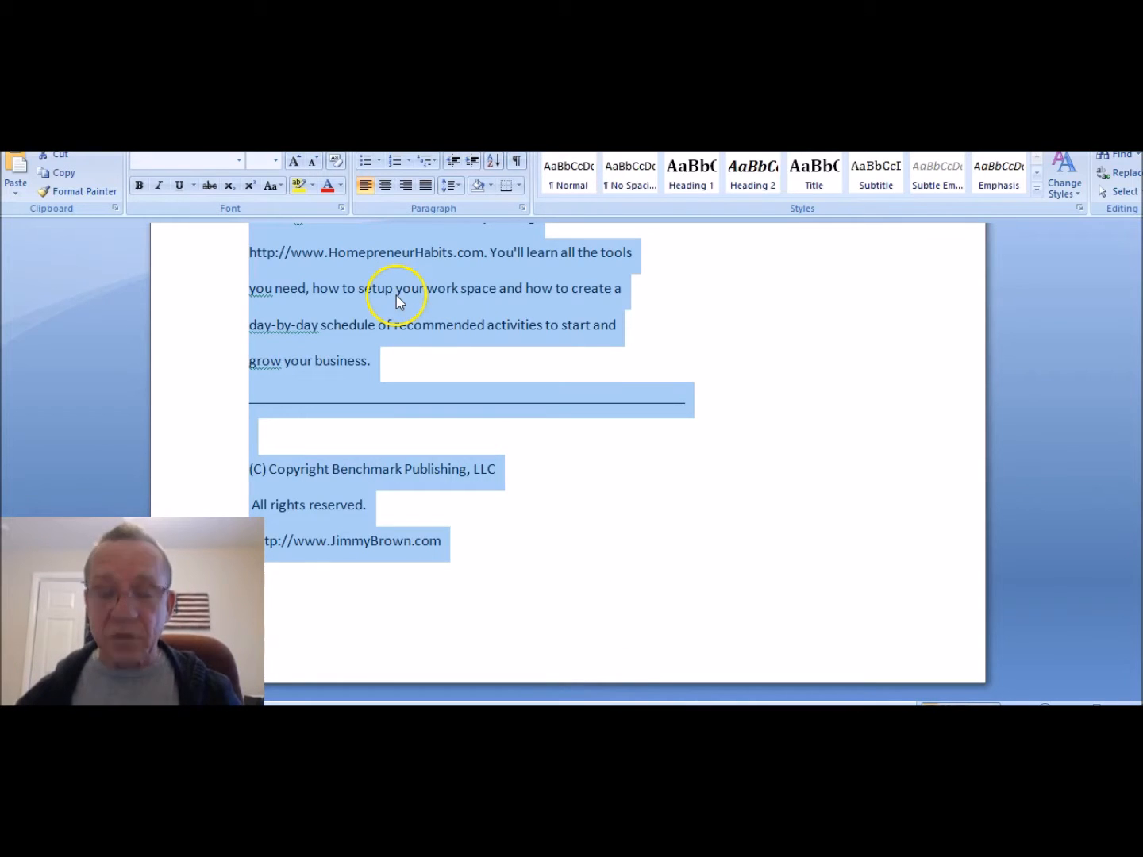
pyautogui.rightClick(396, 295)
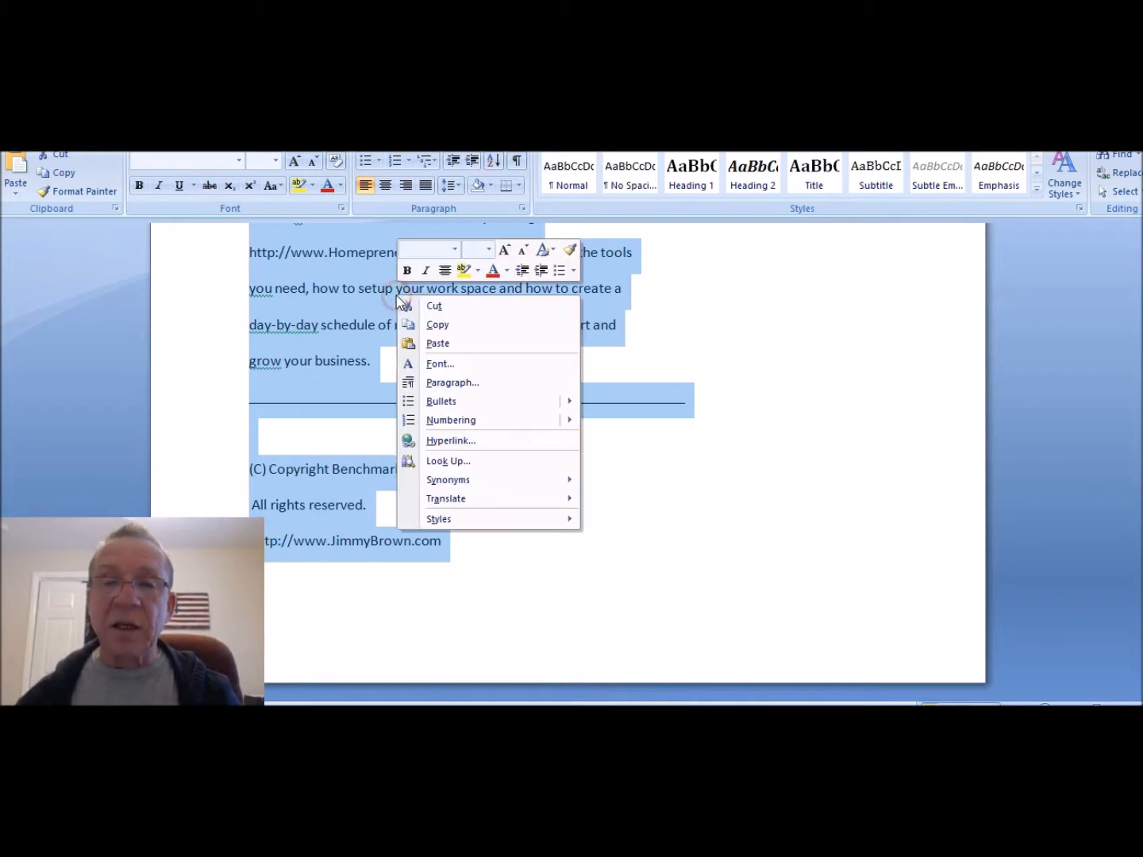
pyautogui.click(433, 325)
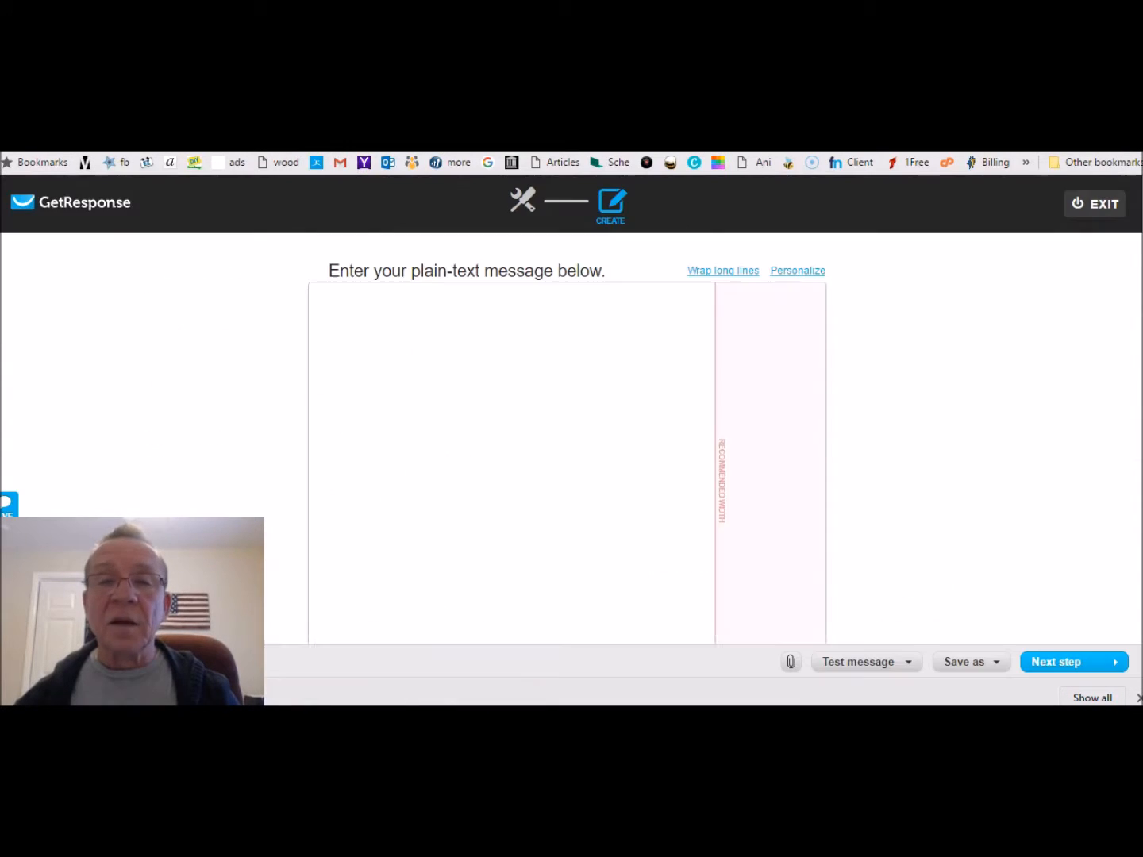
# Switch back to GetResponse and paste the copied newsletter template into the plain-text message body.
pyautogui.click(379, 316)
pyautogui.rightClick(377, 317)
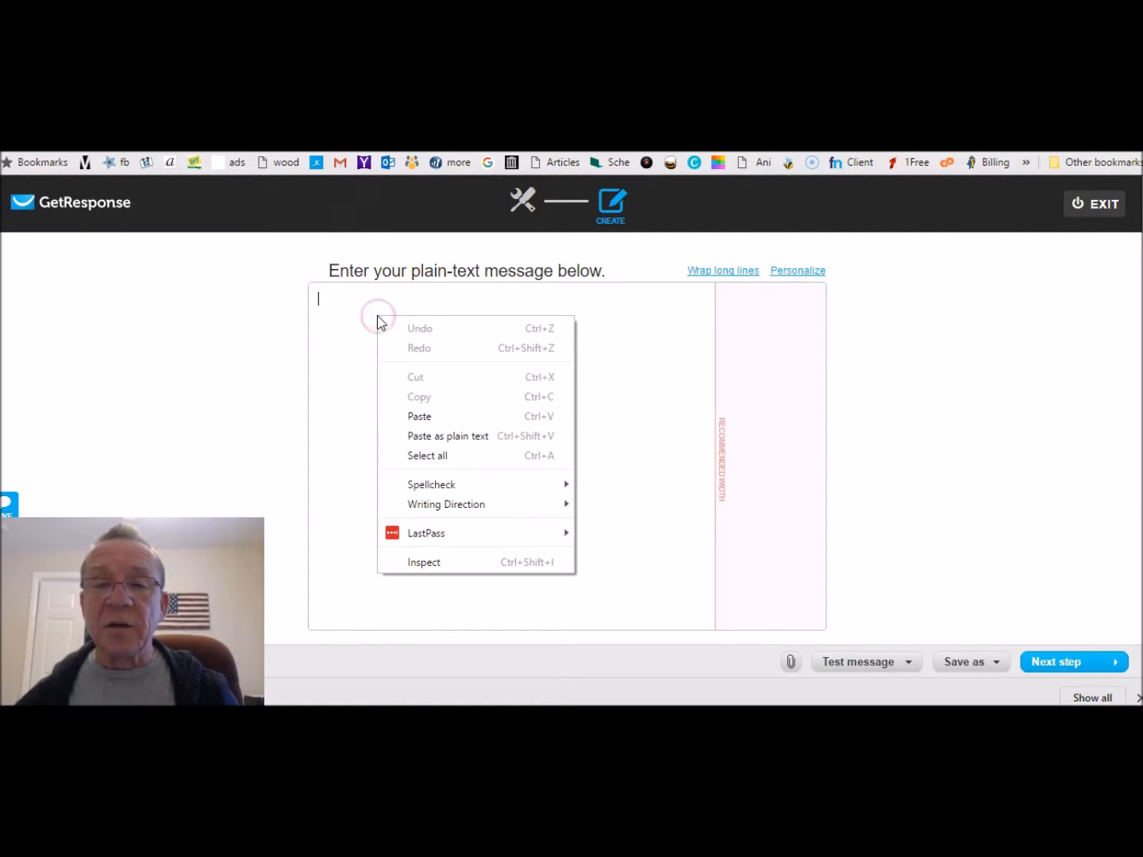
pyautogui.click(416, 418)
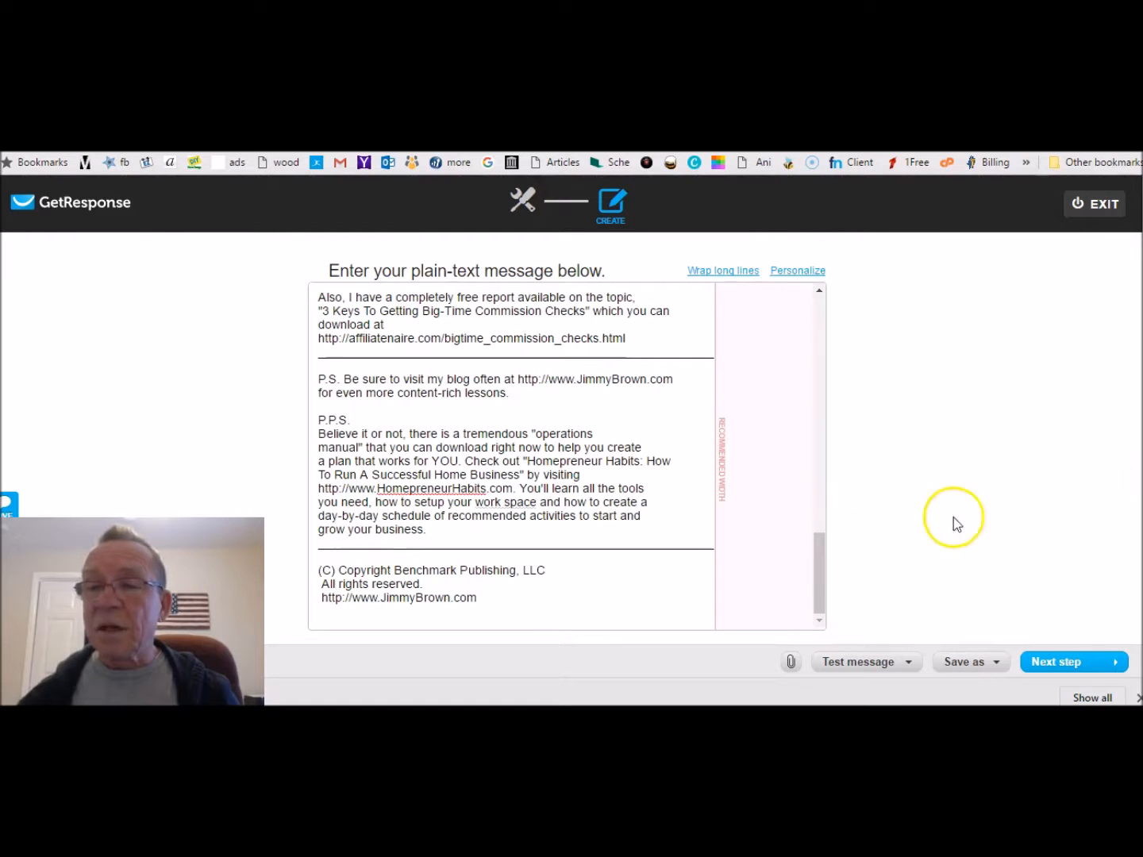
# Replace REVENUE in the newsletter's title line with the publisher's full name in possessive form and centre the line with leading spaces.
pyautogui.moveTo(817, 556); pyautogui.dragTo(809, 312)
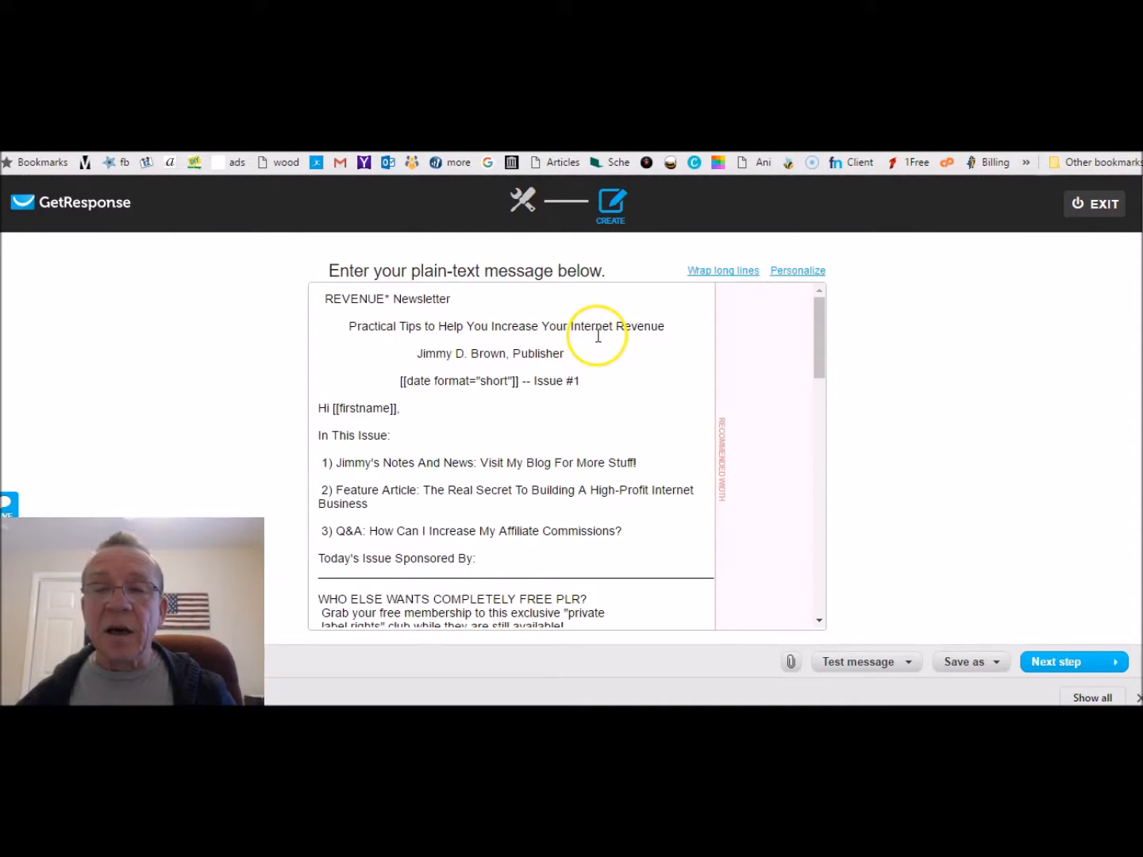
pyautogui.click(384, 299)
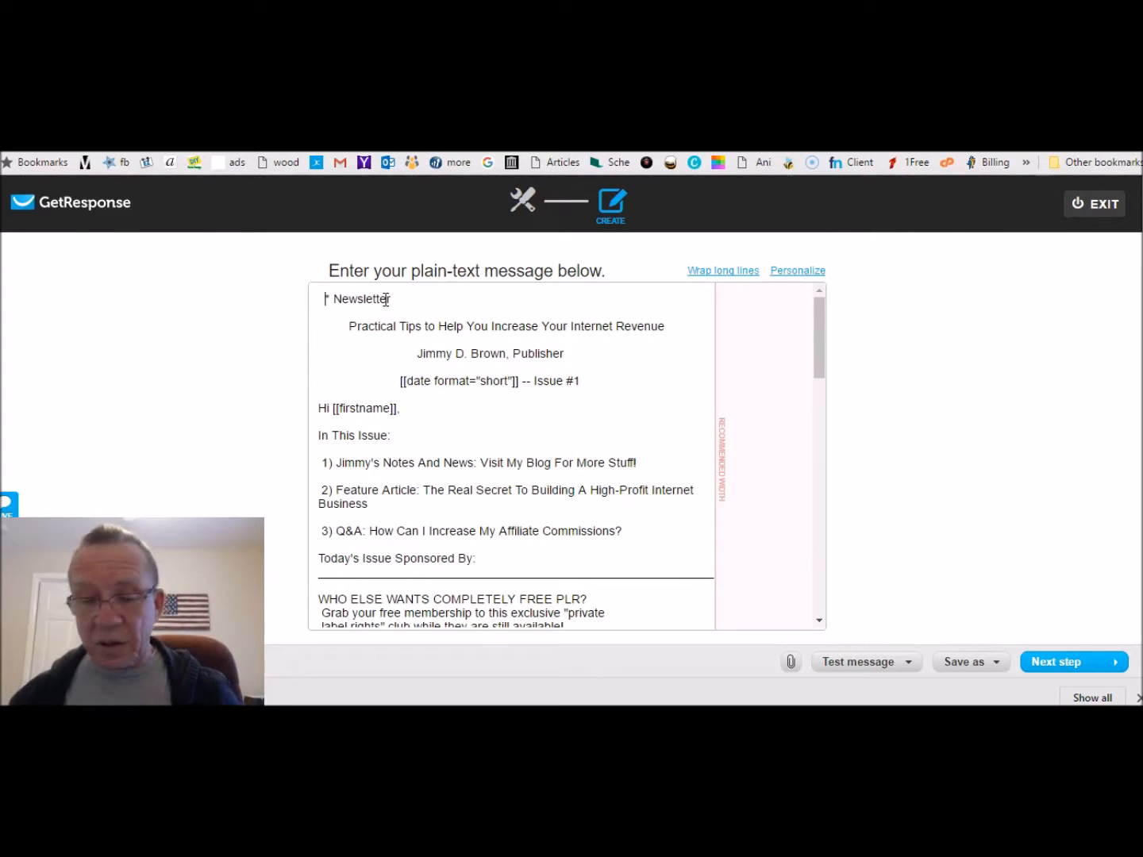
pyautogui.press('BackSpace')
pyautogui.write('Re')
pyautogui.write('v')
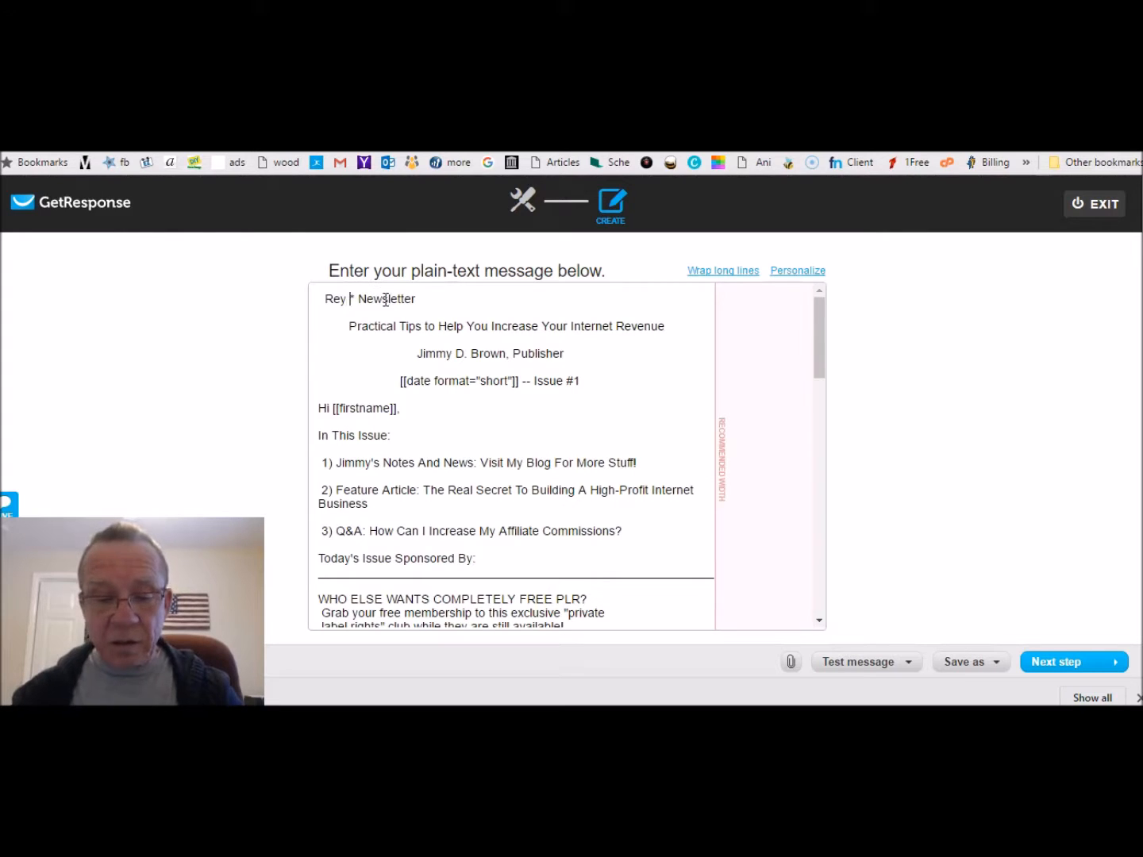
pyautogui.write(" Alberts'")
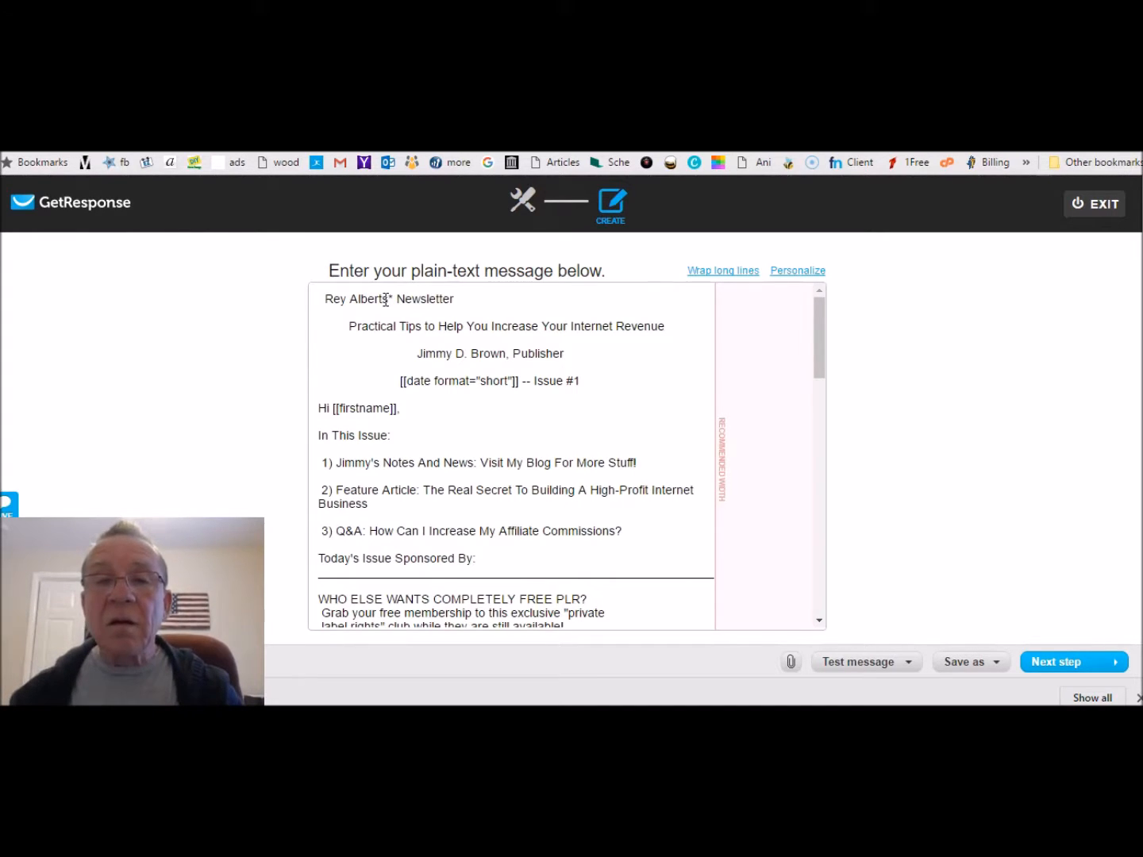
pyautogui.click(324, 298)
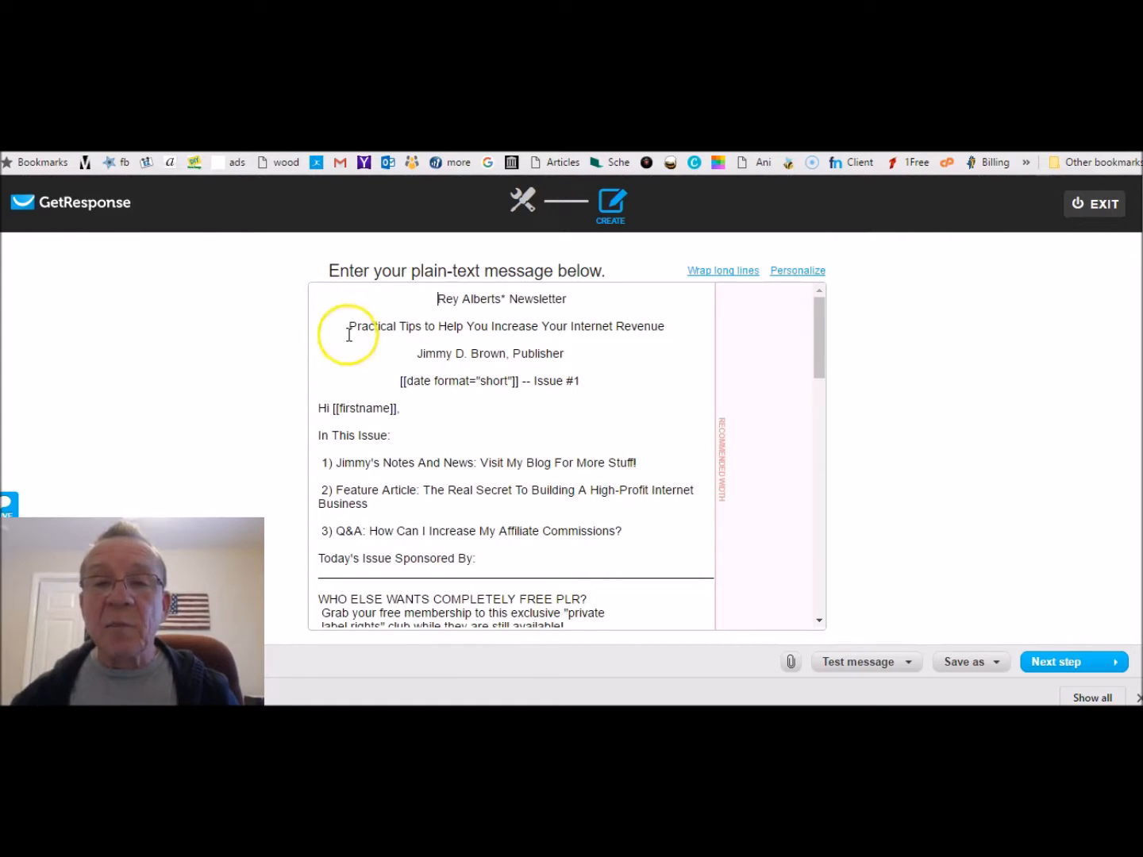
# Replace the newsletter's tagline with "Home Business Ideas" and centre it beneath the title with leading spaces.
pyautogui.moveTo(665, 327); pyautogui.dragTo(352, 326)
pyautogui.write('Home Business Ideas')
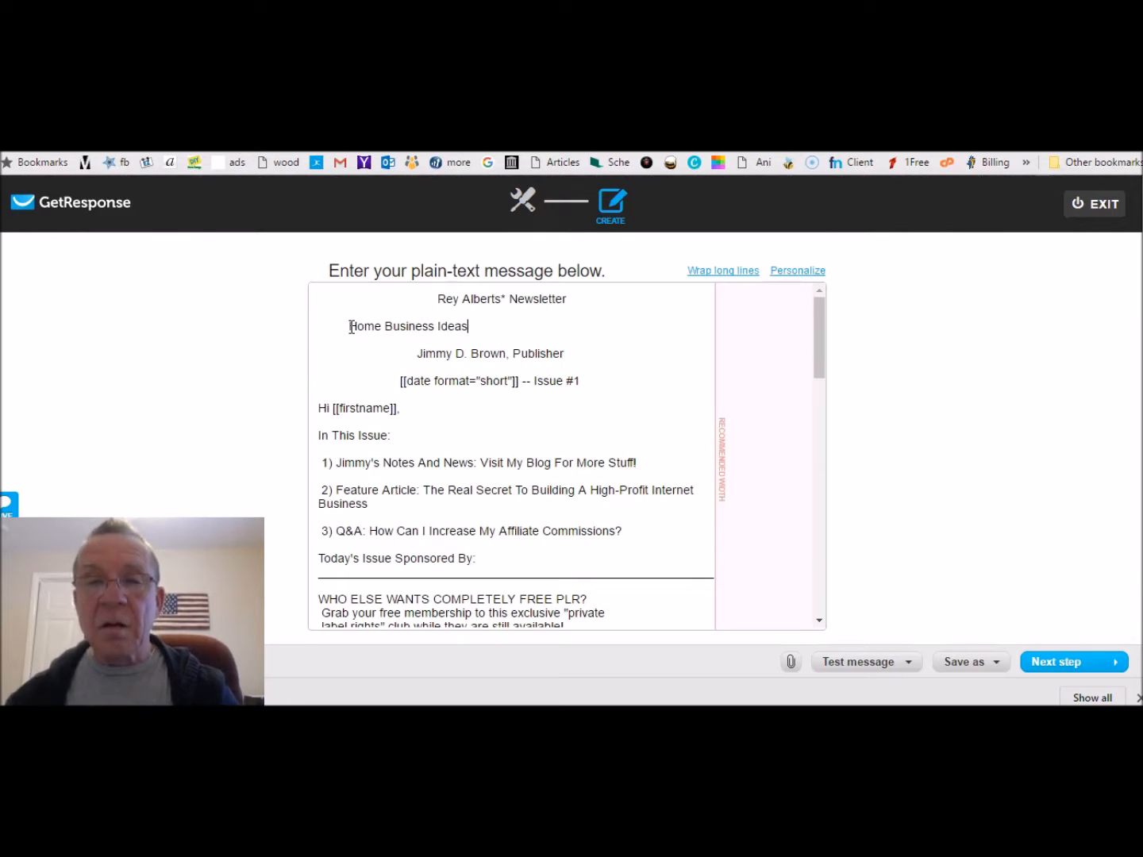
pyautogui.click(338, 326)
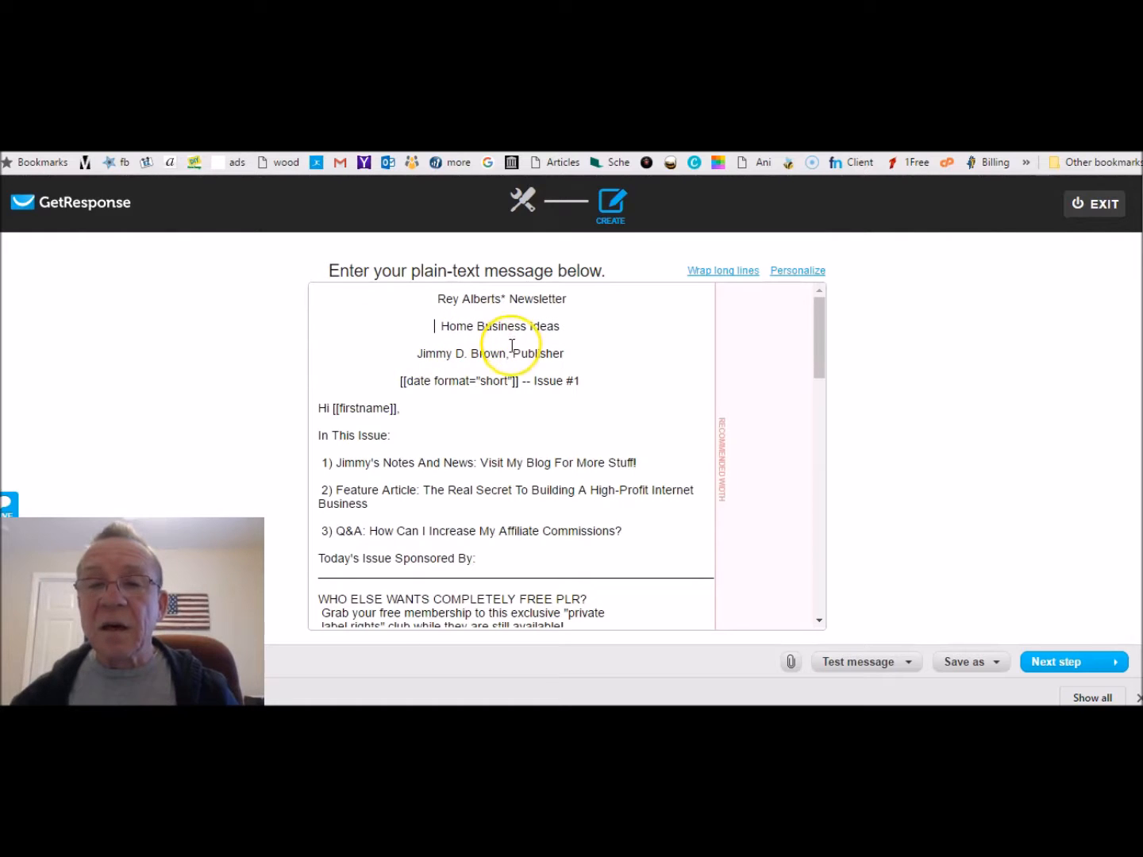
# Replace the template author's name before "Publisher" with the sender's full name, centre that line, and retype the comma after the [[firstname]] greeting.
pyautogui.moveTo(506, 353); pyautogui.dragTo(433, 354)
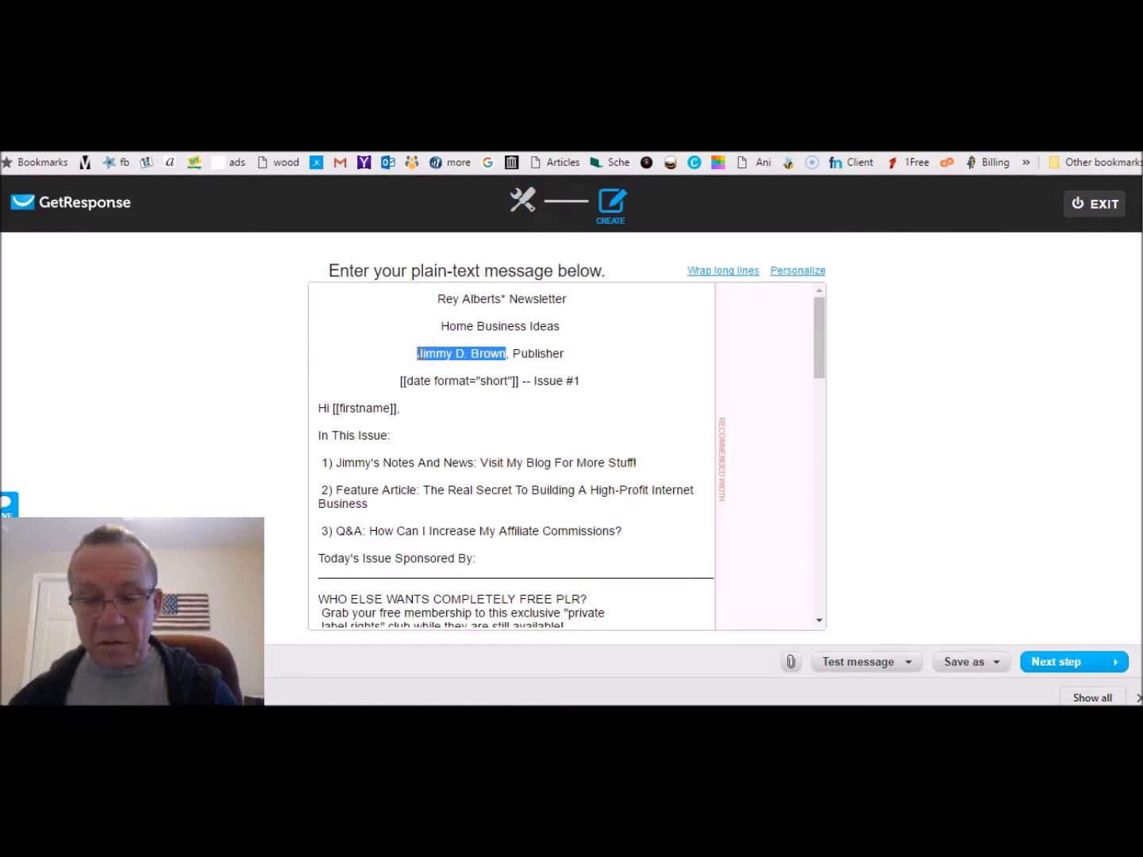
pyautogui.write('Rey Albert')
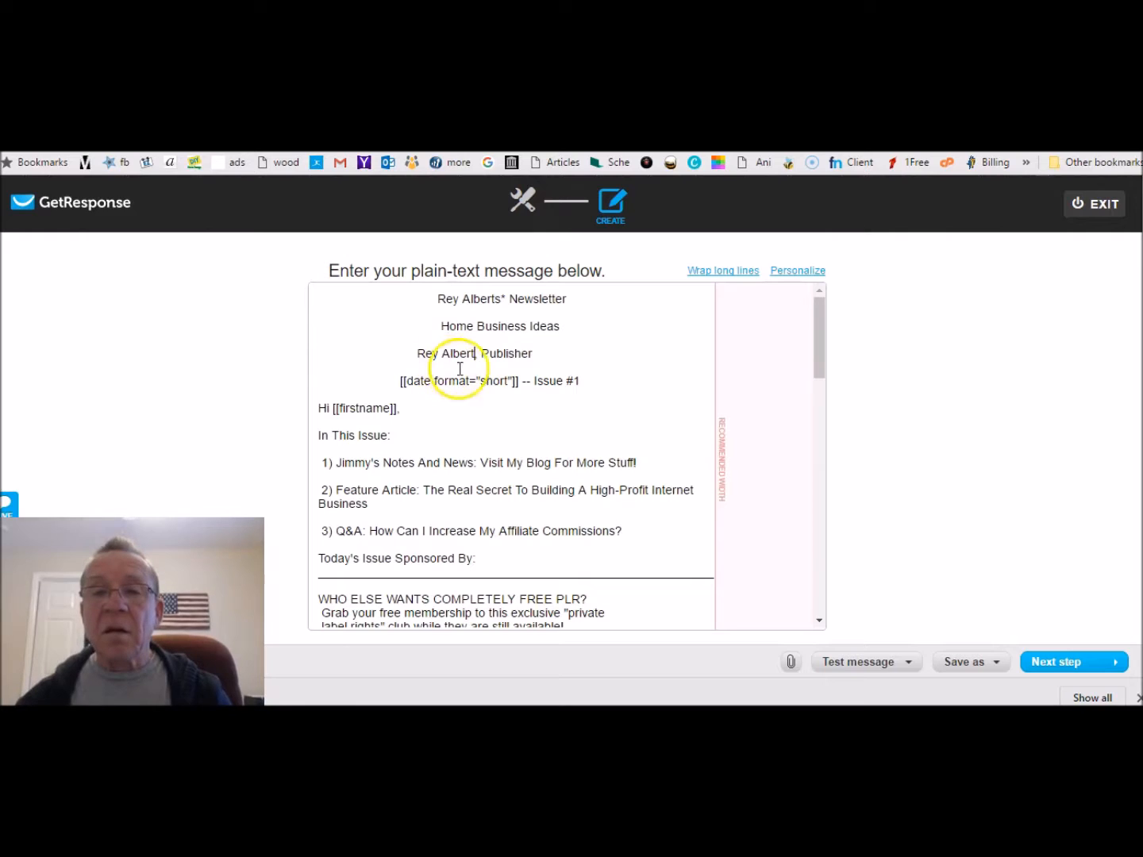
pyautogui.click(416, 356)
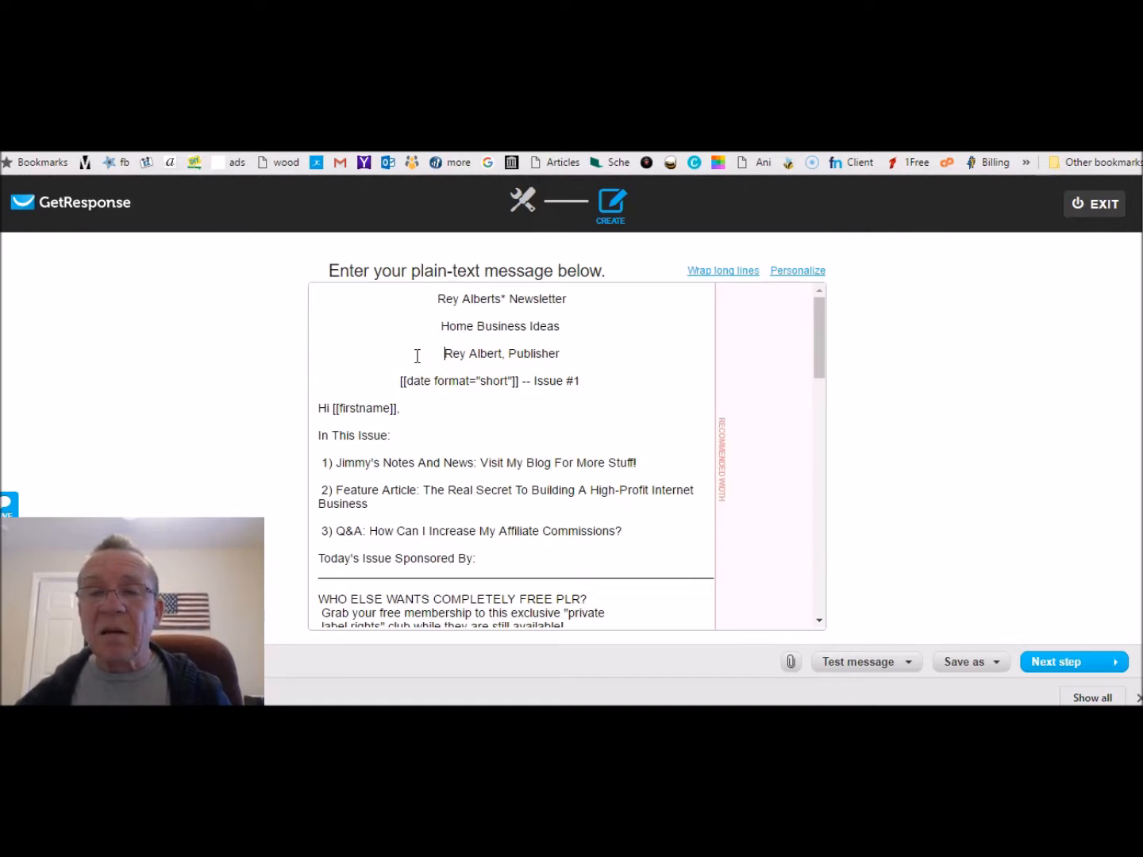
pyautogui.press('BackSpace')
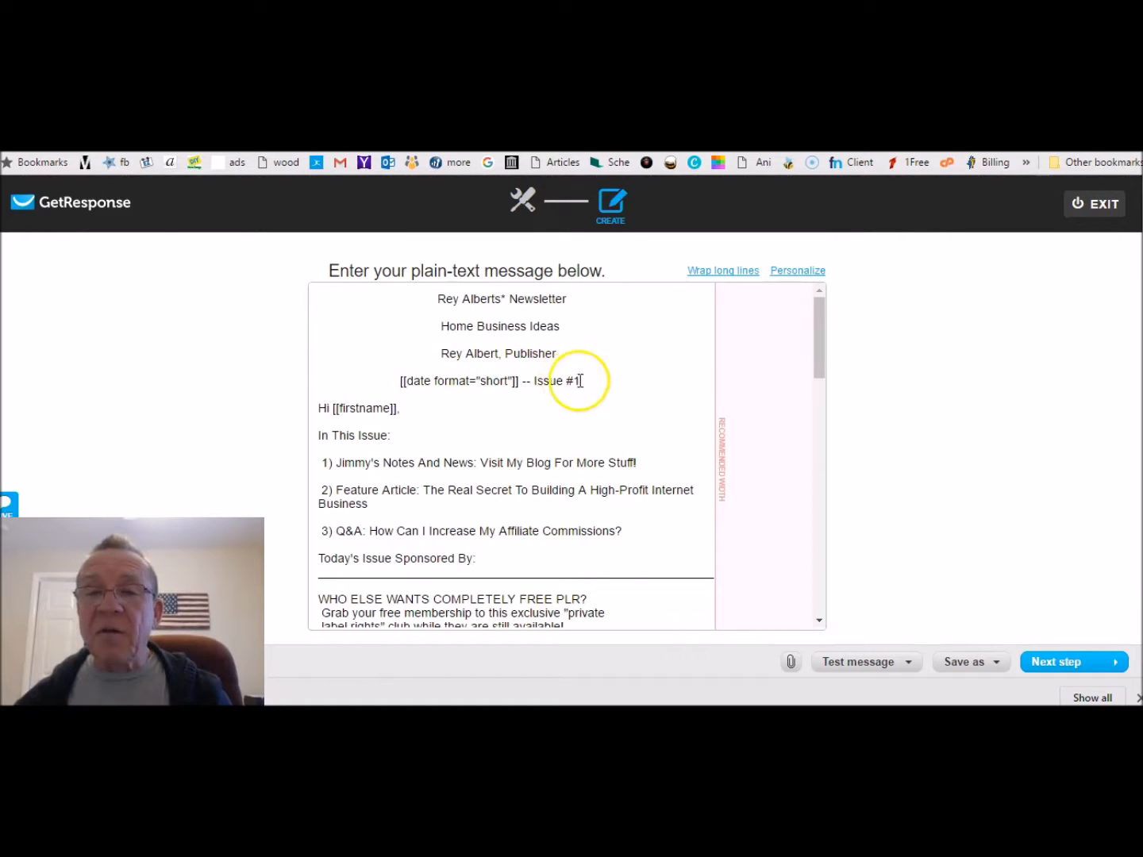
pyautogui.click(398, 409)
pyautogui.press('BackSpace')
pyautogui.write(',')
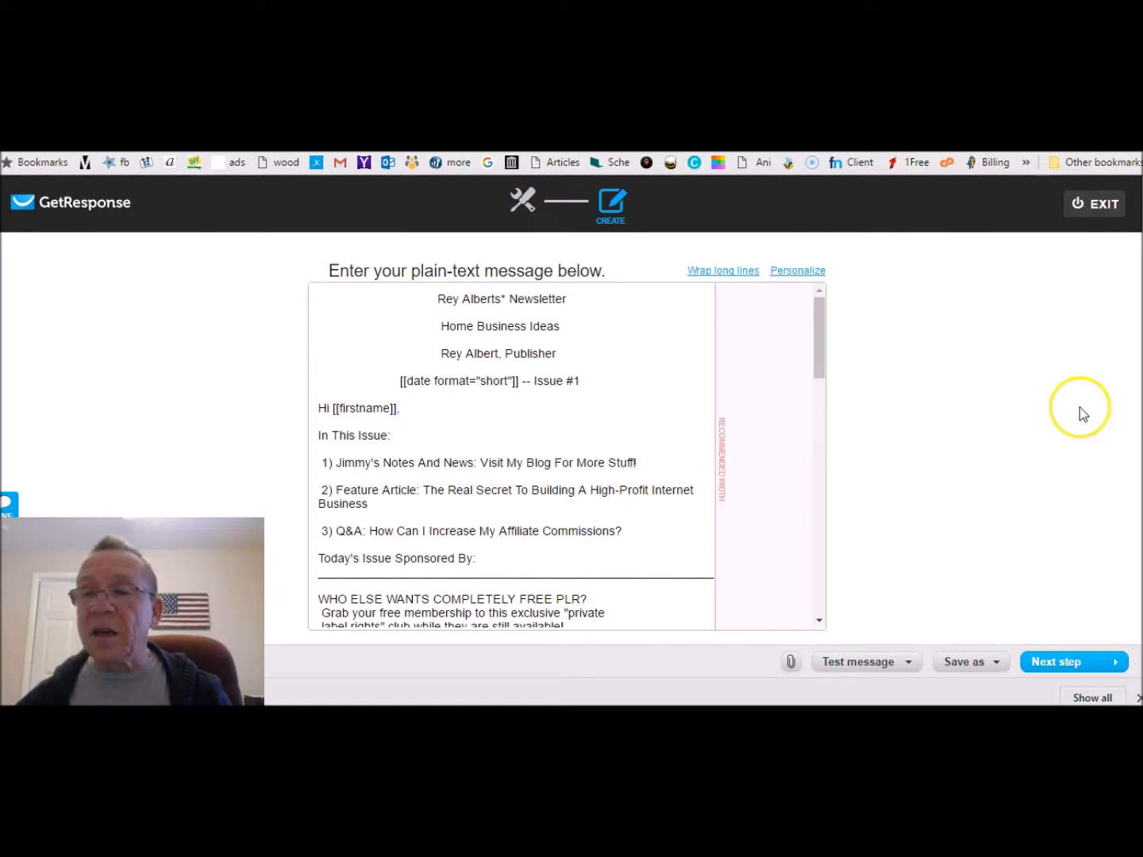
# Review the rest of the newsletter body, from the issue contents and sponsor section through the Q&A and postscripts to the copyright lines.
pyautogui.scroll(-2, 818, 357)
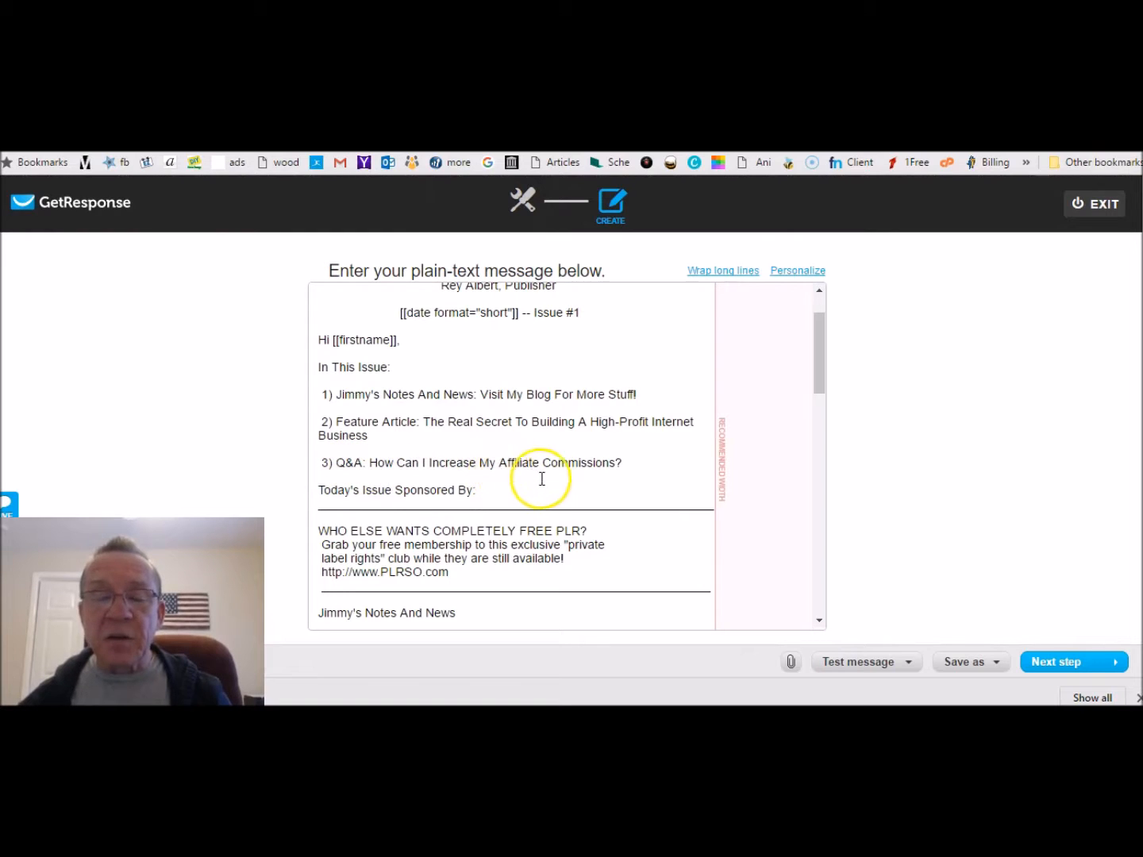
pyautogui.moveTo(817, 379); pyautogui.dragTo(828, 427)
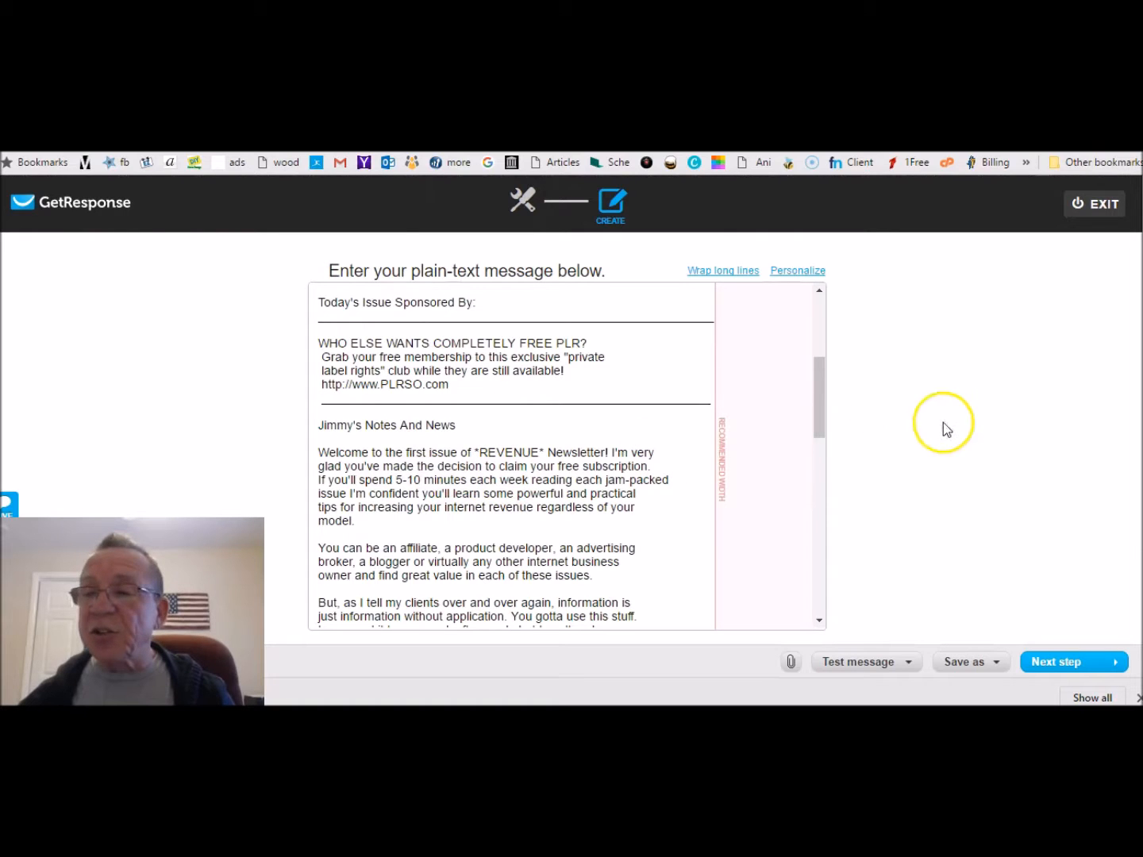
pyautogui.click(820, 407)
pyautogui.moveTo(820, 407); pyautogui.dragTo(825, 431)
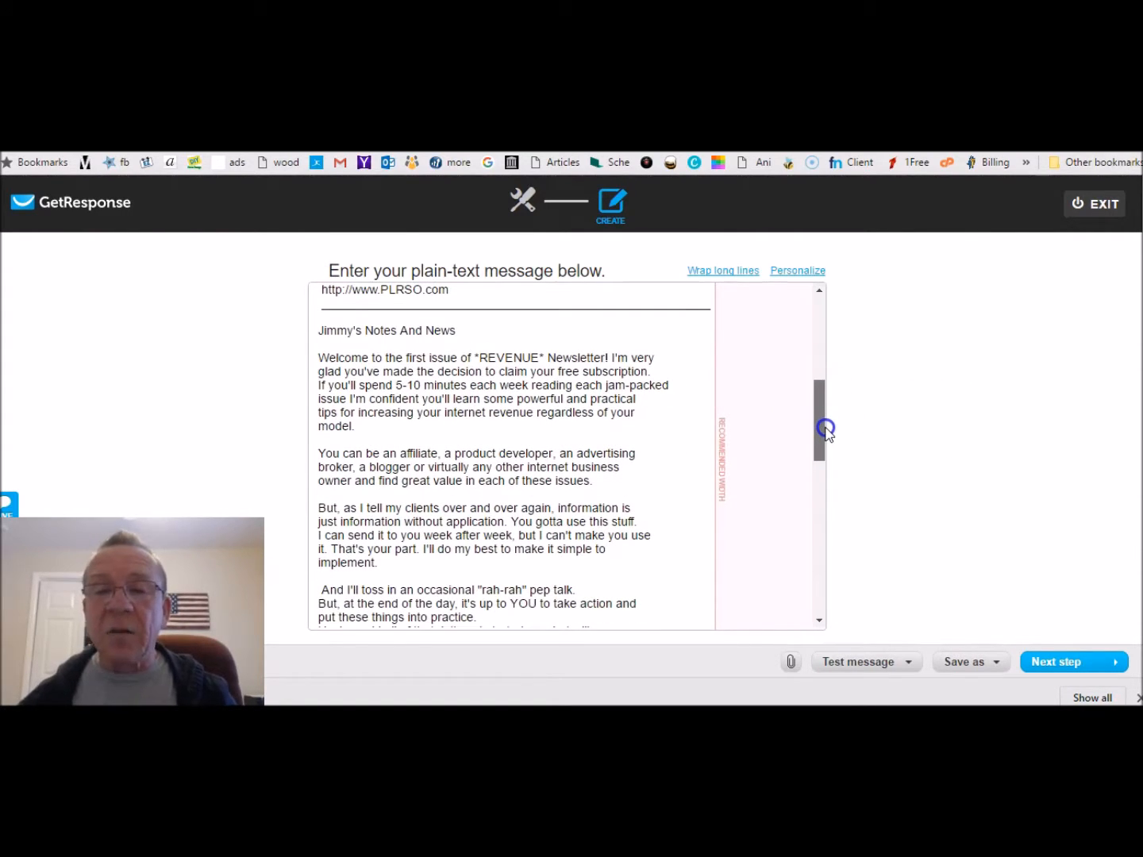
pyautogui.moveTo(826, 431); pyautogui.dragTo(834, 524)
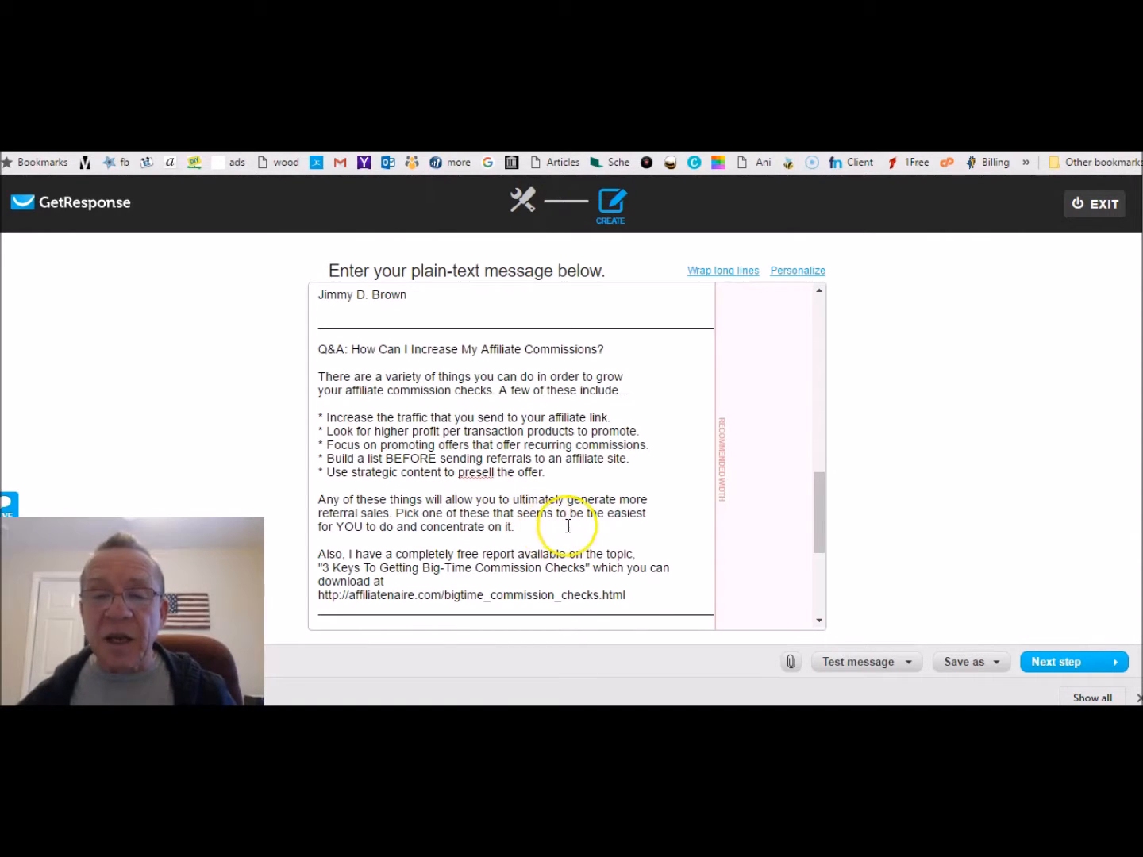
pyautogui.moveTo(817, 502); pyautogui.dragTo(822, 523)
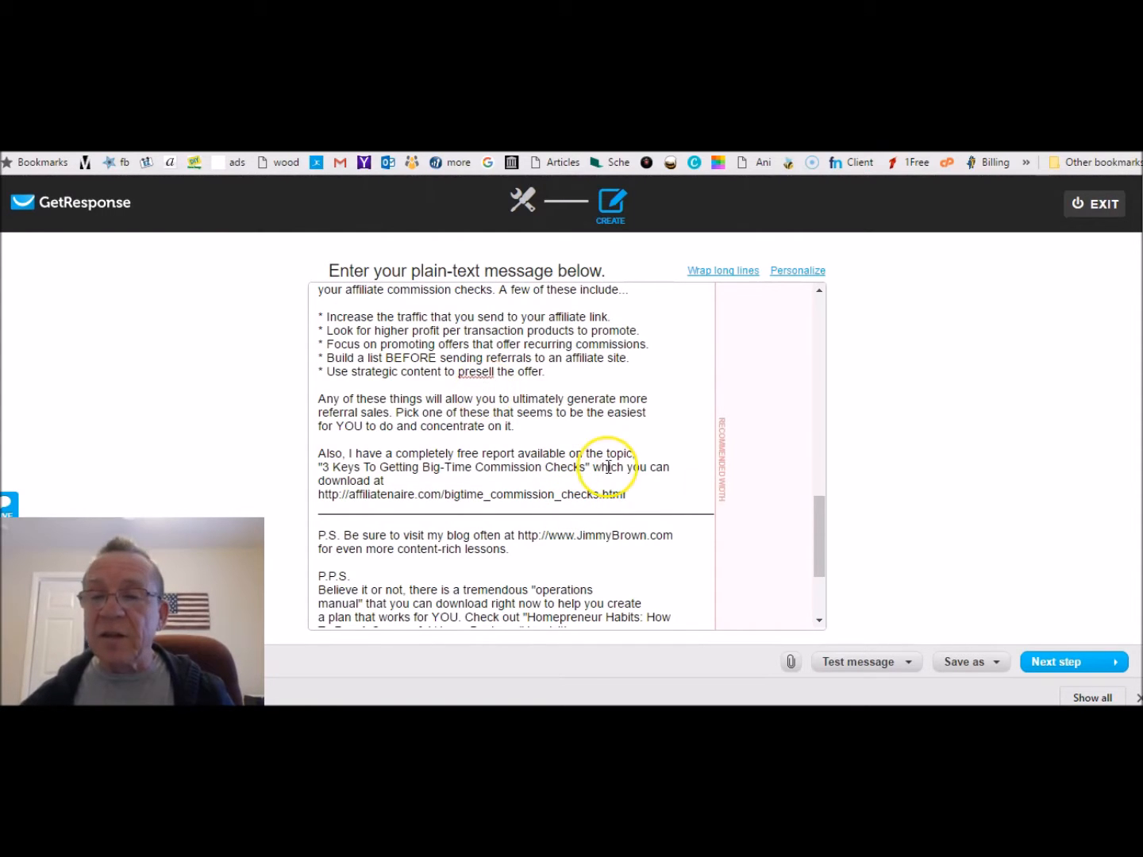
pyautogui.moveTo(819, 567); pyautogui.dragTo(826, 600)
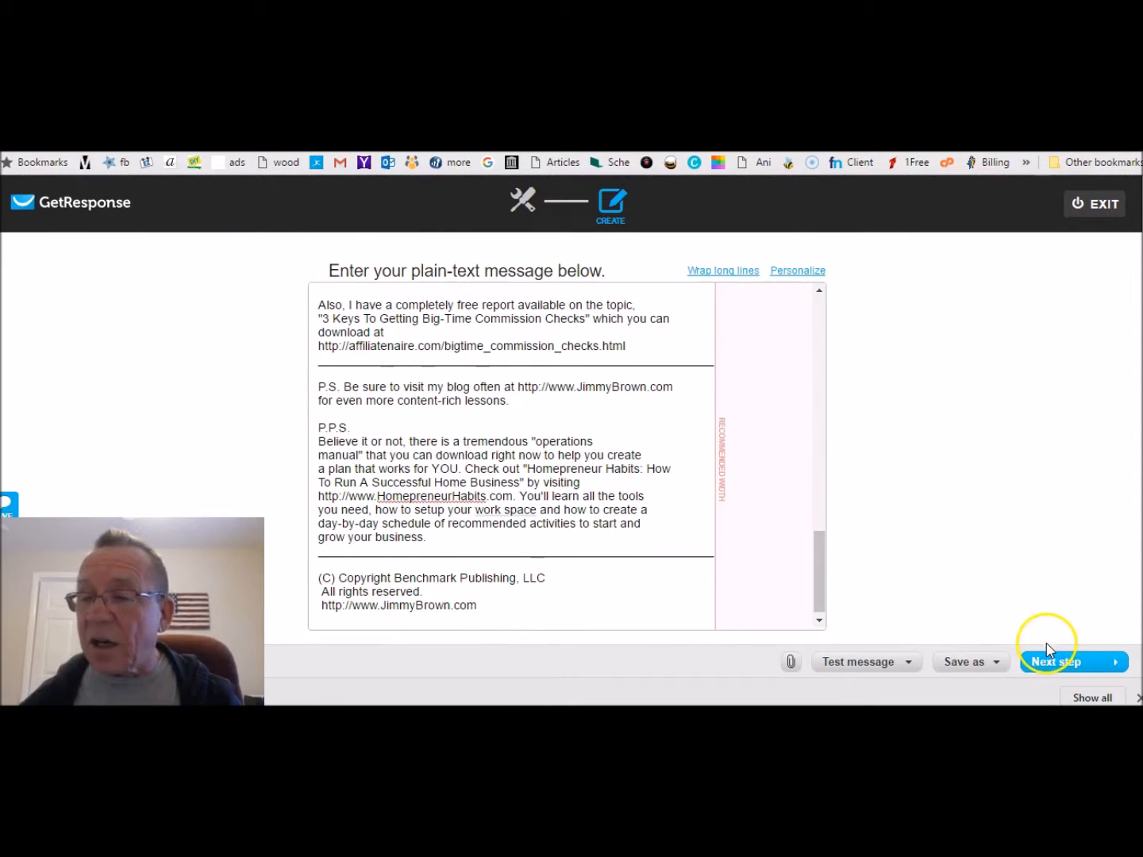
# Finish the plain-text message, then save and publish the Newsletter #1 autoresponder.
pyautogui.click(1067, 664)
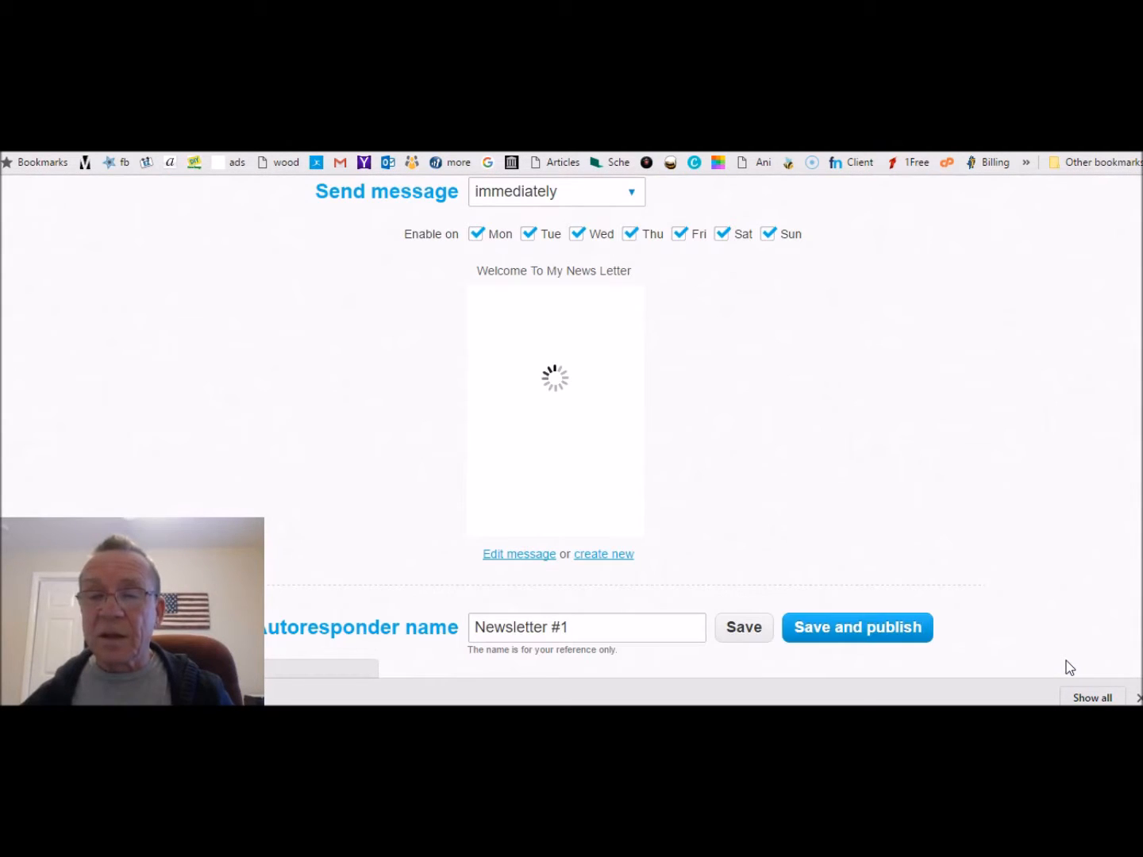
pyautogui.click(997, 553)
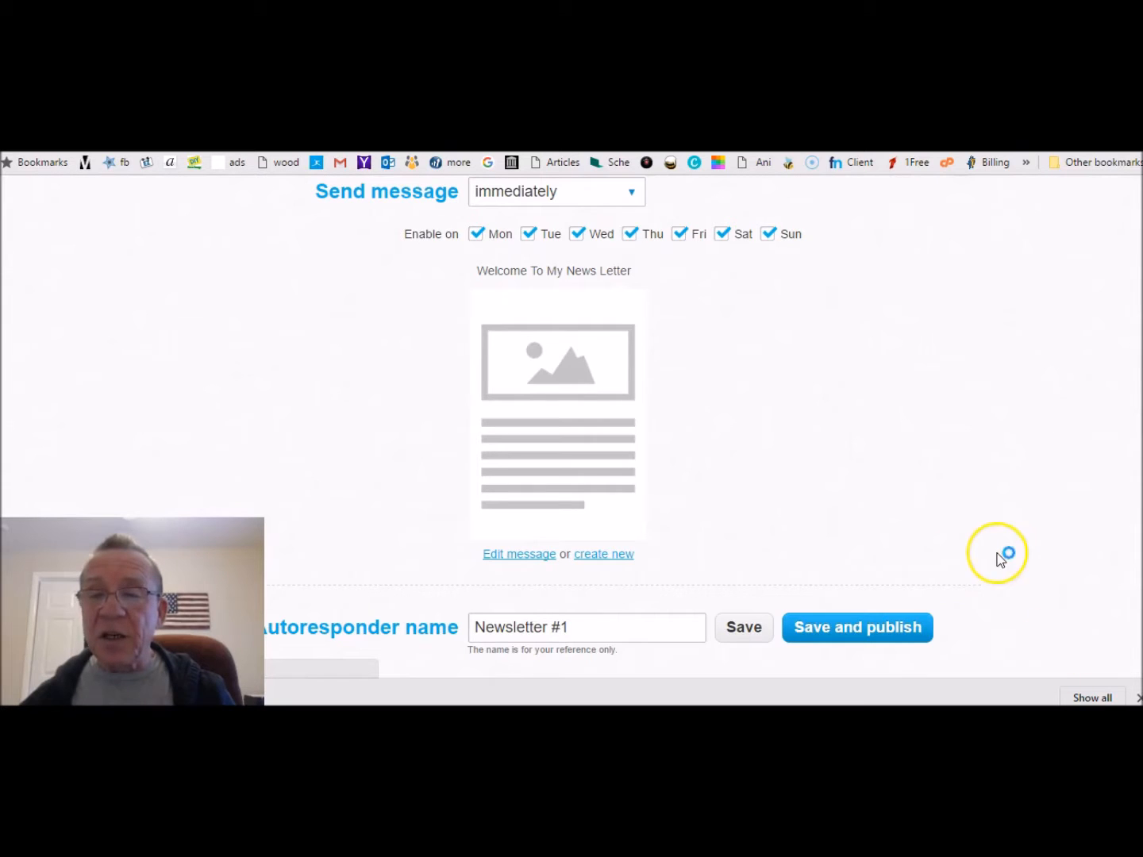
pyautogui.click(854, 626)
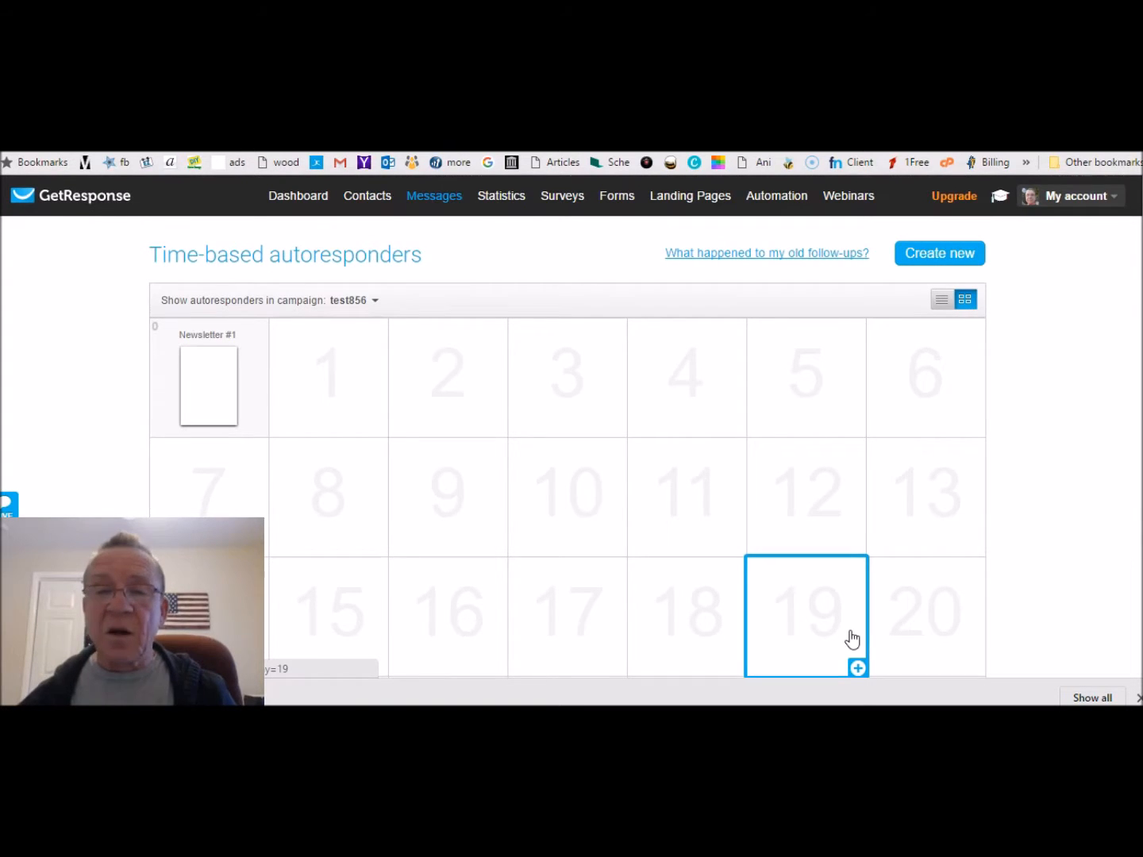
# Start a new time-based autoresponder from the day 1 calendar cell and set its sending day to 2.
pyautogui.moveTo(227, 394)
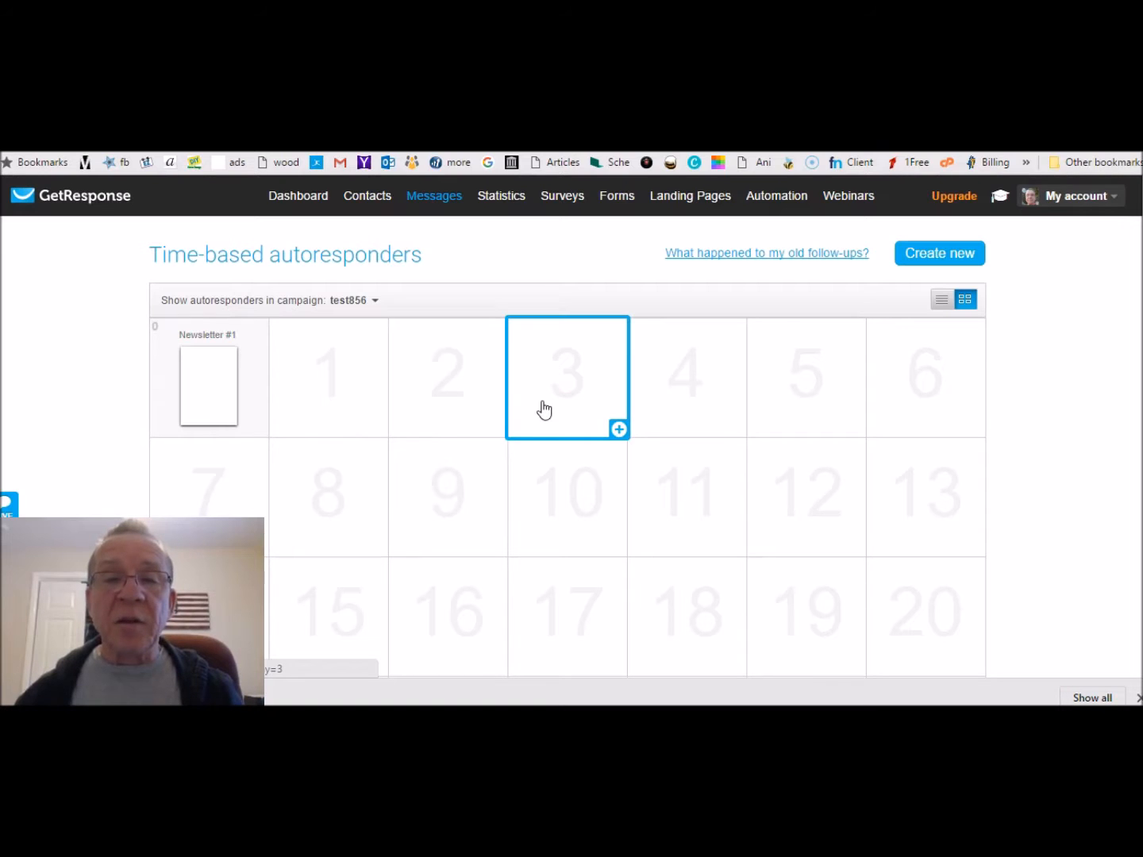
pyautogui.click(335, 373)
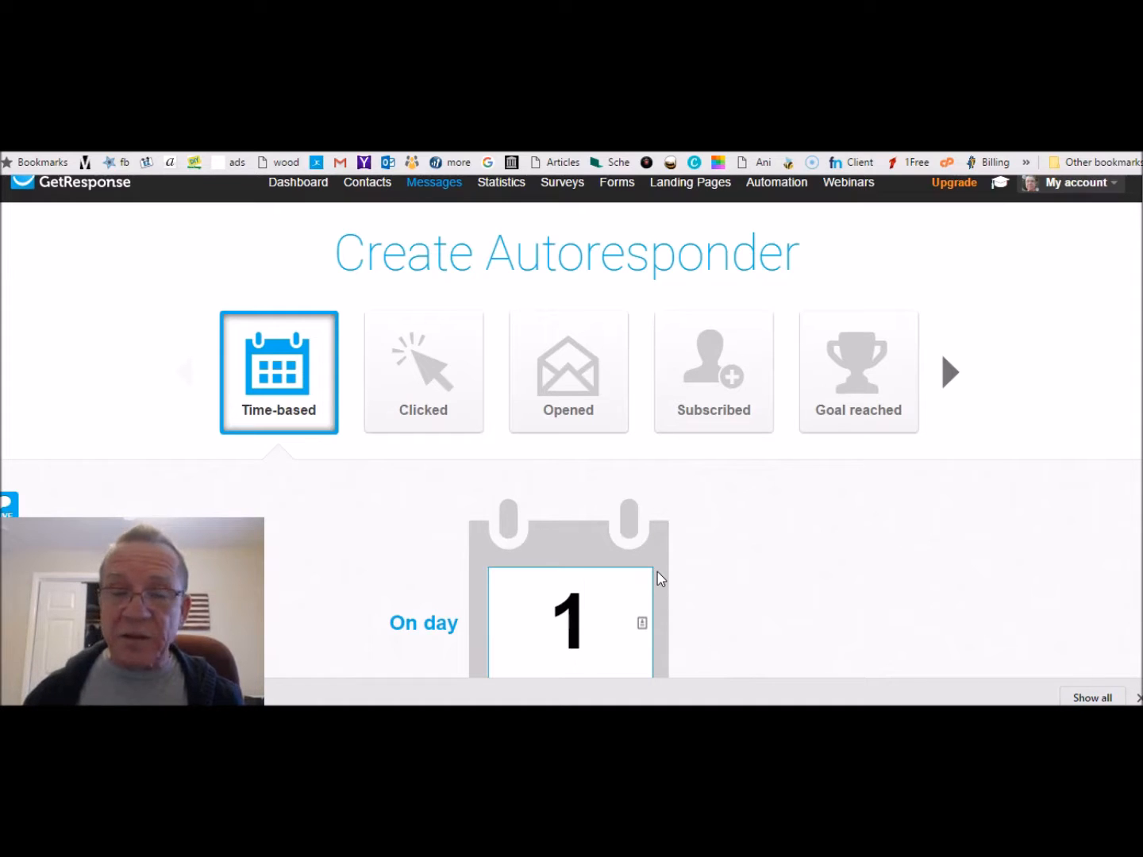
pyautogui.press('BackSpace')
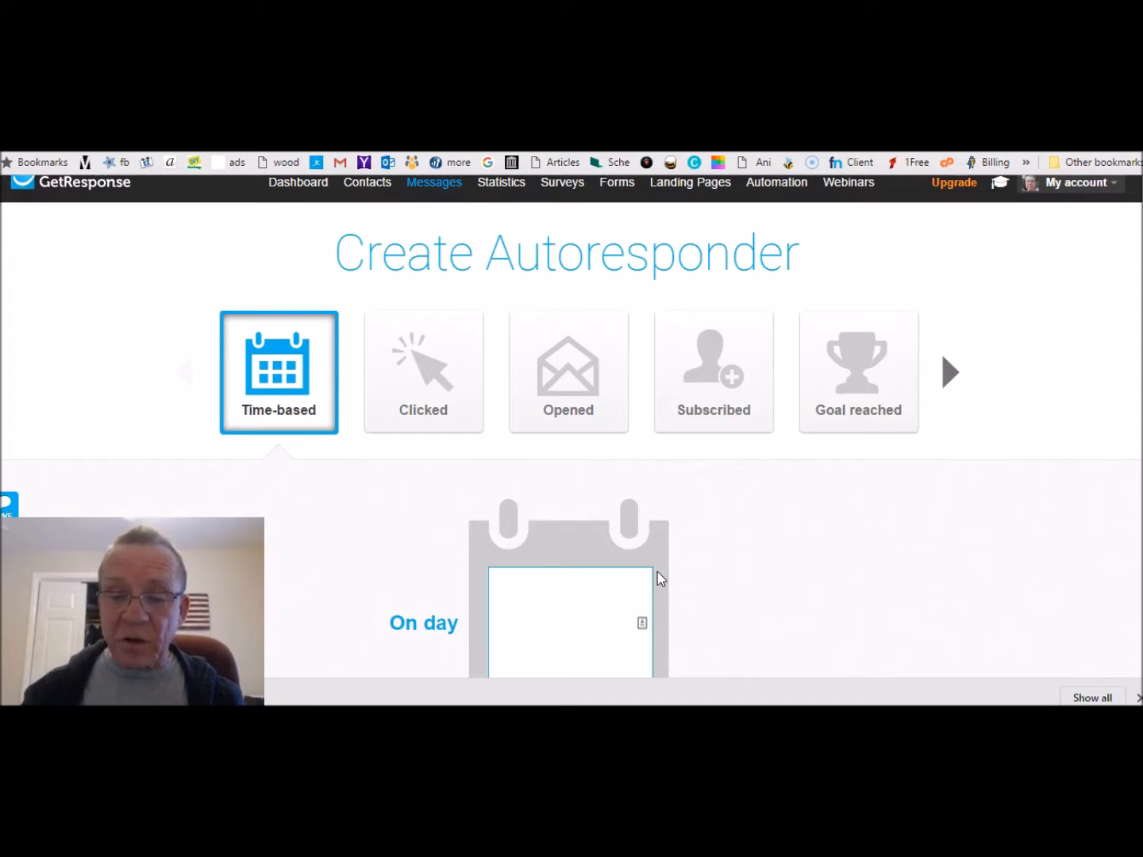
pyautogui.write('3')
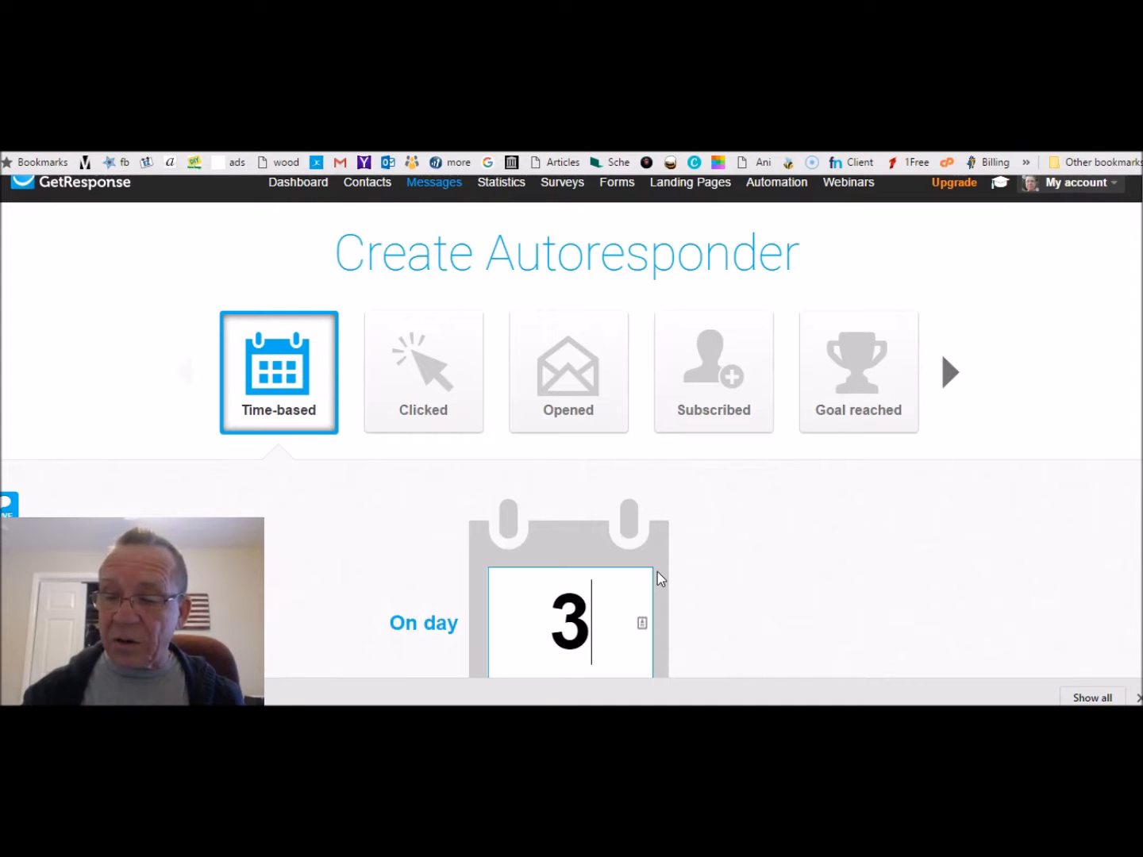
pyautogui.press('BackSpace')
pyautogui.write('2')
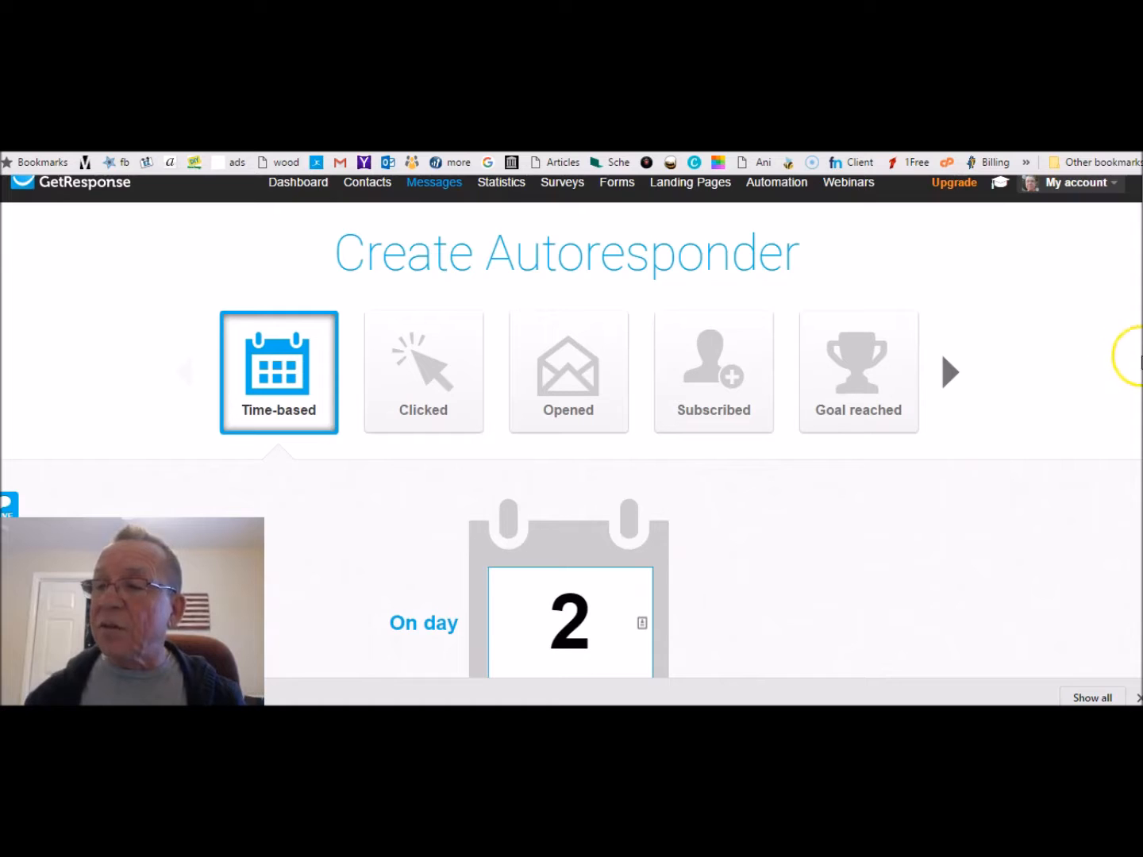
# Name the day 2 autoresponder "Opt ins".
pyautogui.scroll(-3, 572, 428)
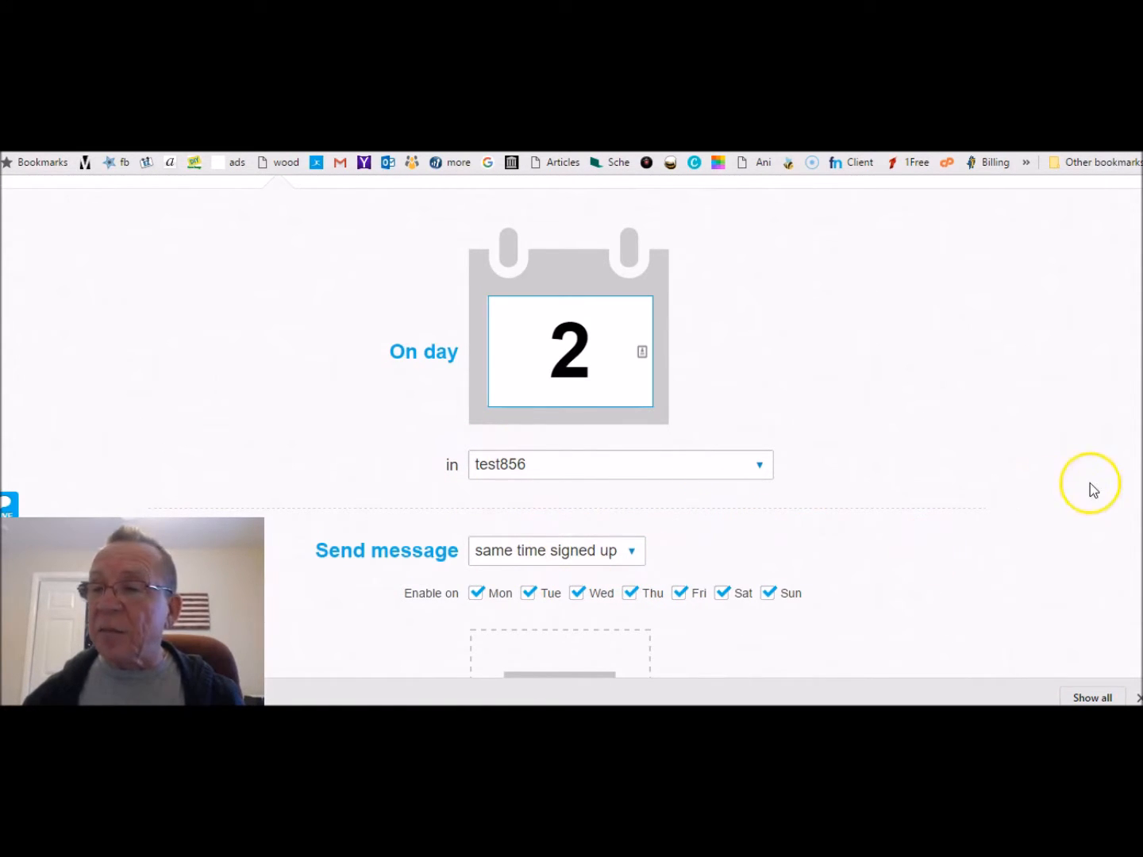
pyautogui.scroll(-1, 1131, 484)
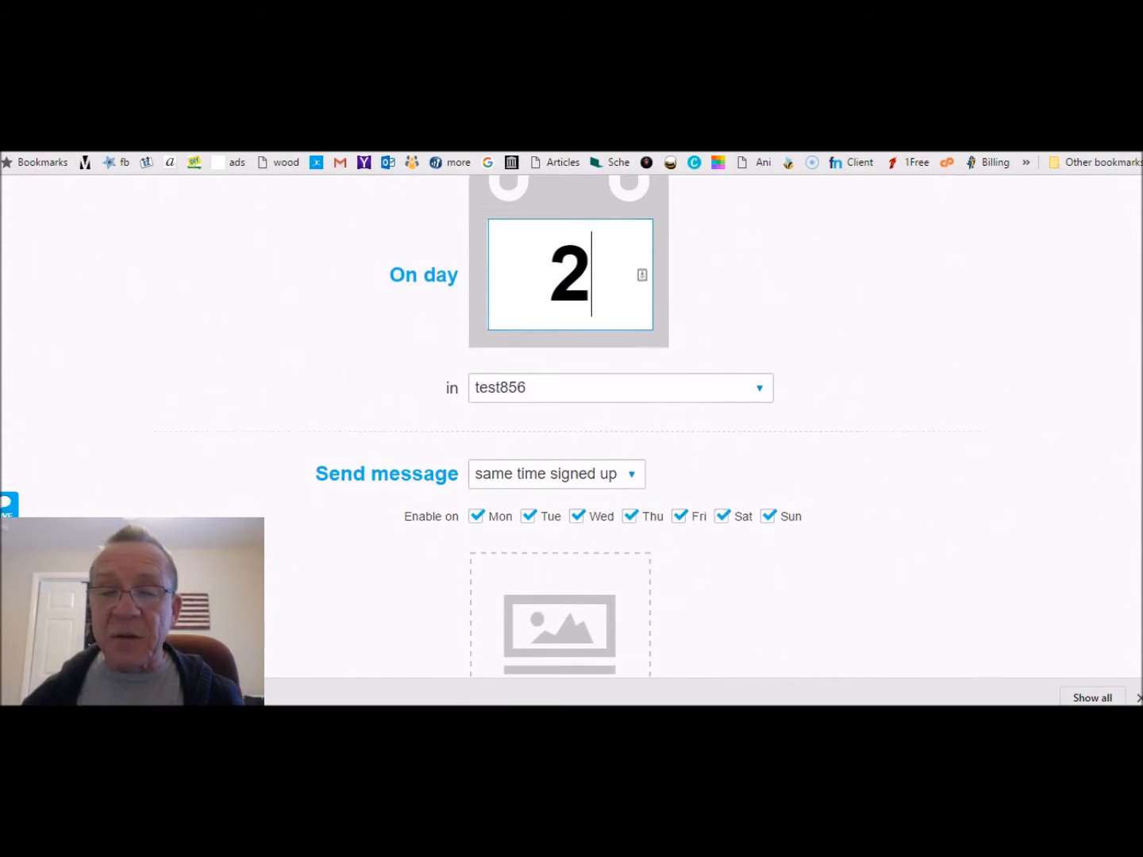
pyautogui.scroll(-3, 572, 428)
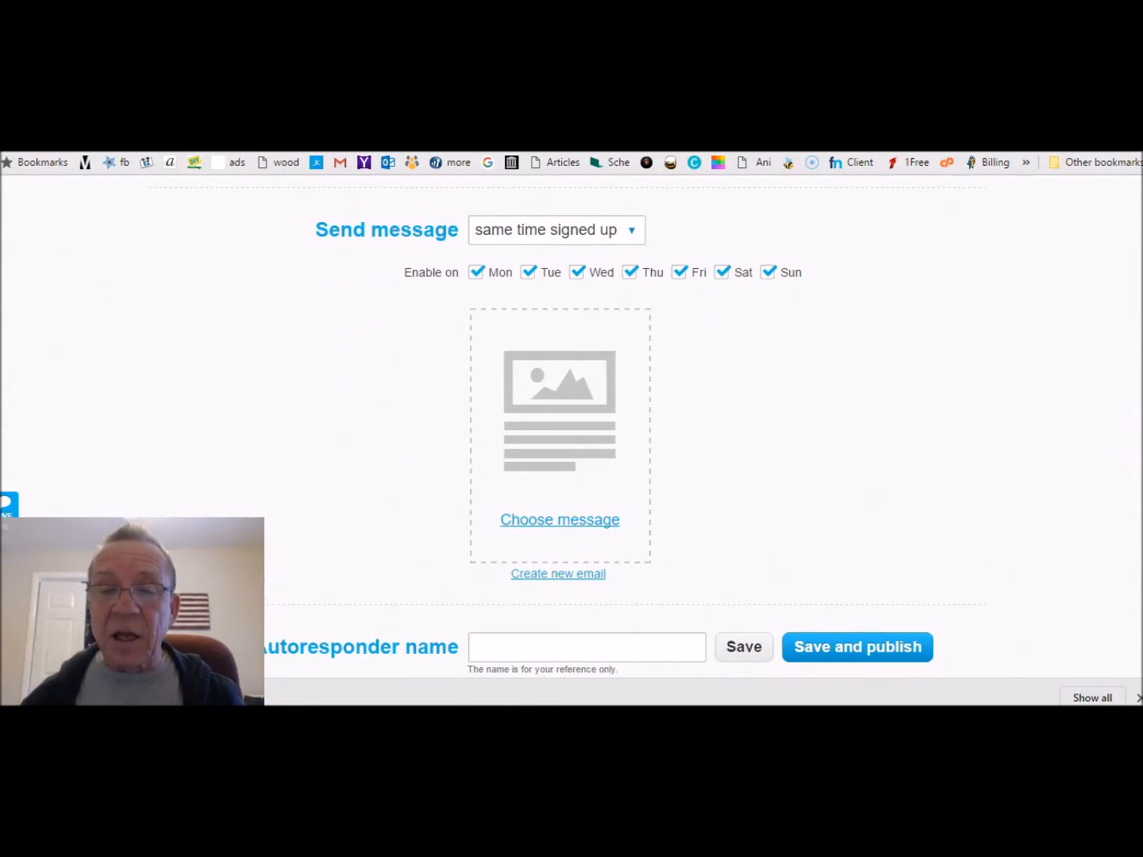
pyautogui.scroll(-1, 1127, 643)
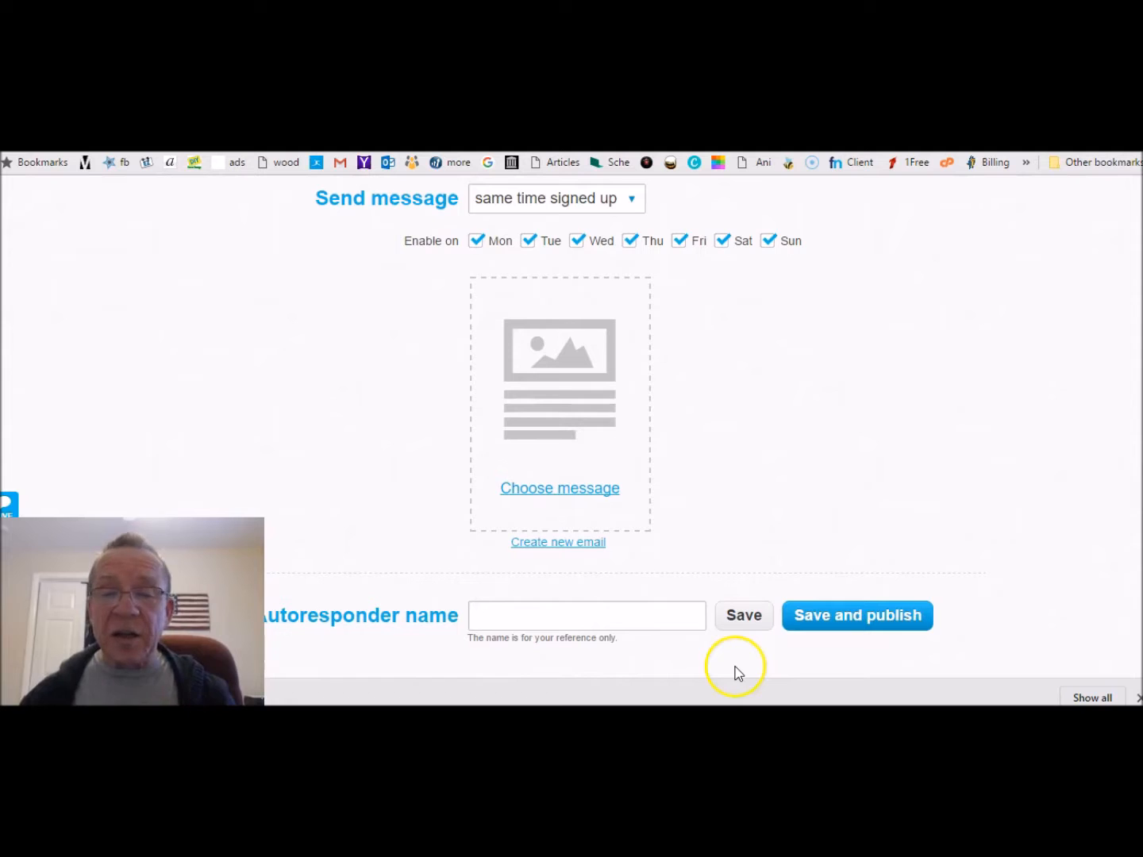
pyautogui.click(538, 613)
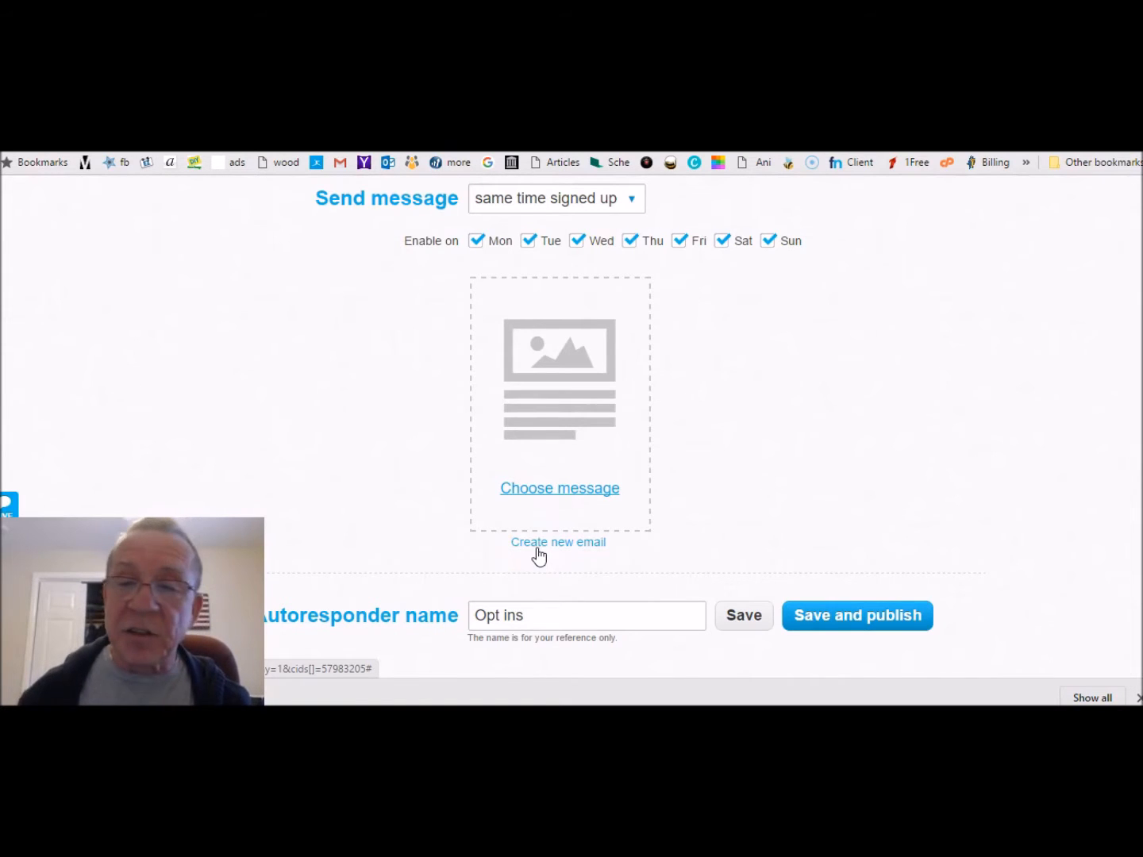
# Choose the existing autoresponder message "Welcome To My News Letter" as the content of the new autoresponder.
pyautogui.click(545, 490)
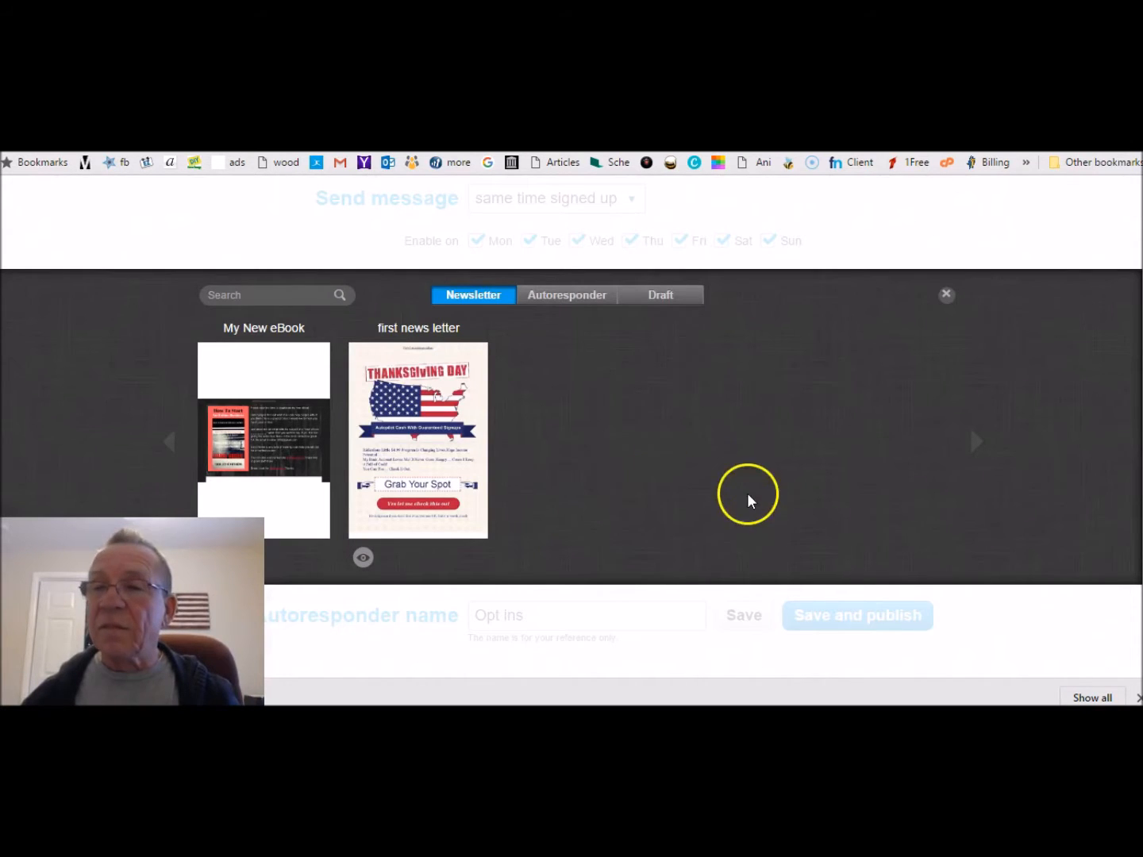
pyautogui.click(975, 442)
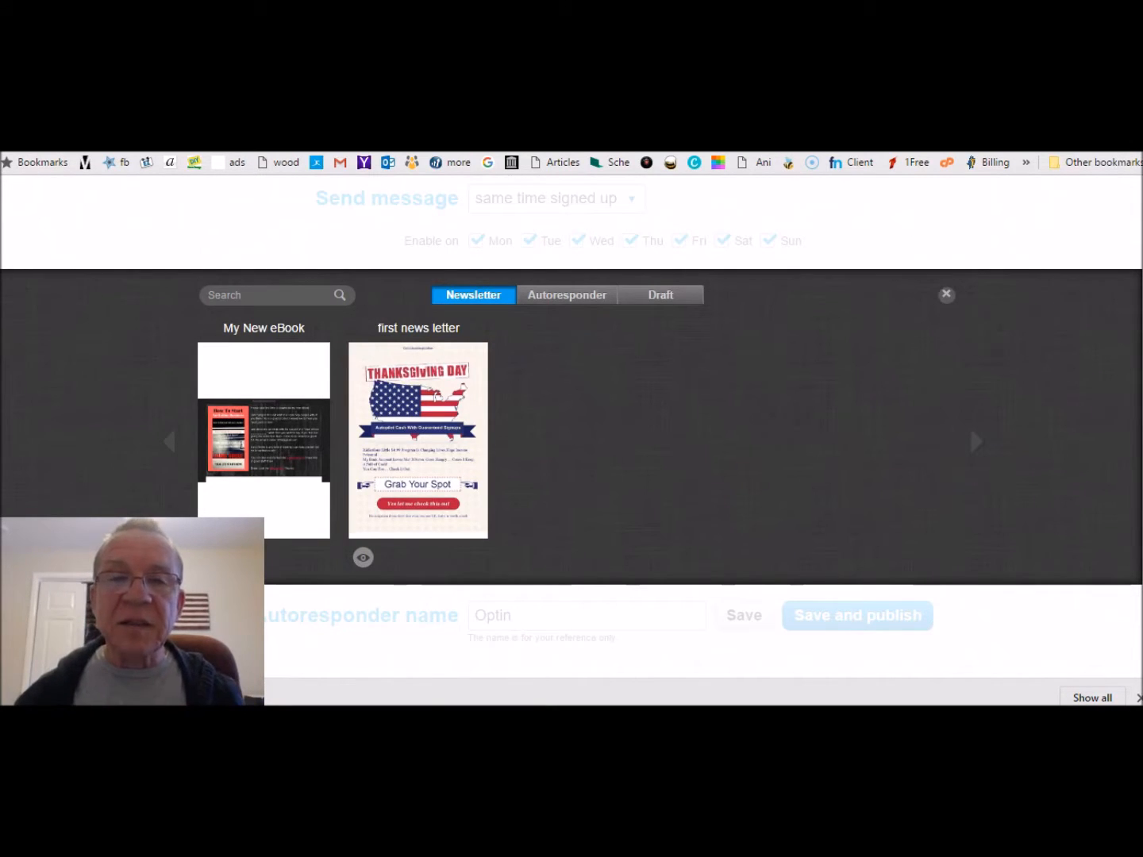
pyautogui.moveTo(477, 423)
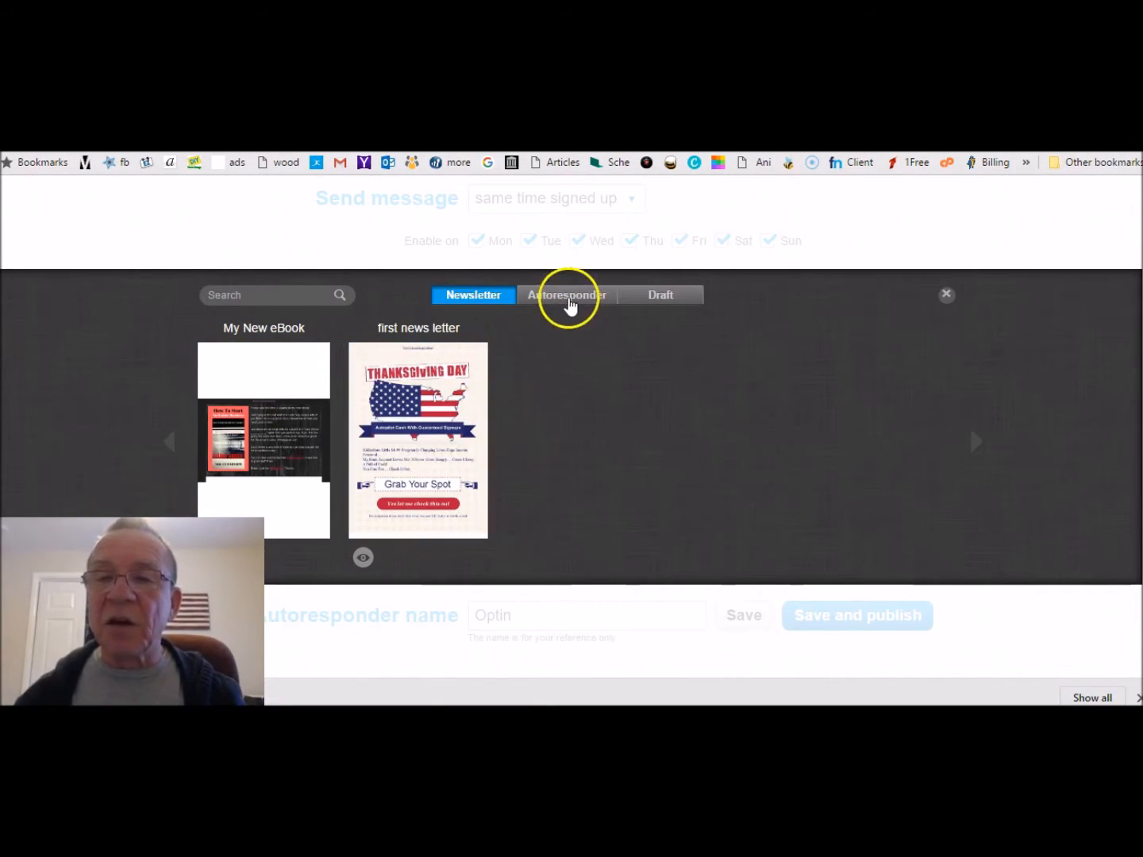
pyautogui.click(569, 302)
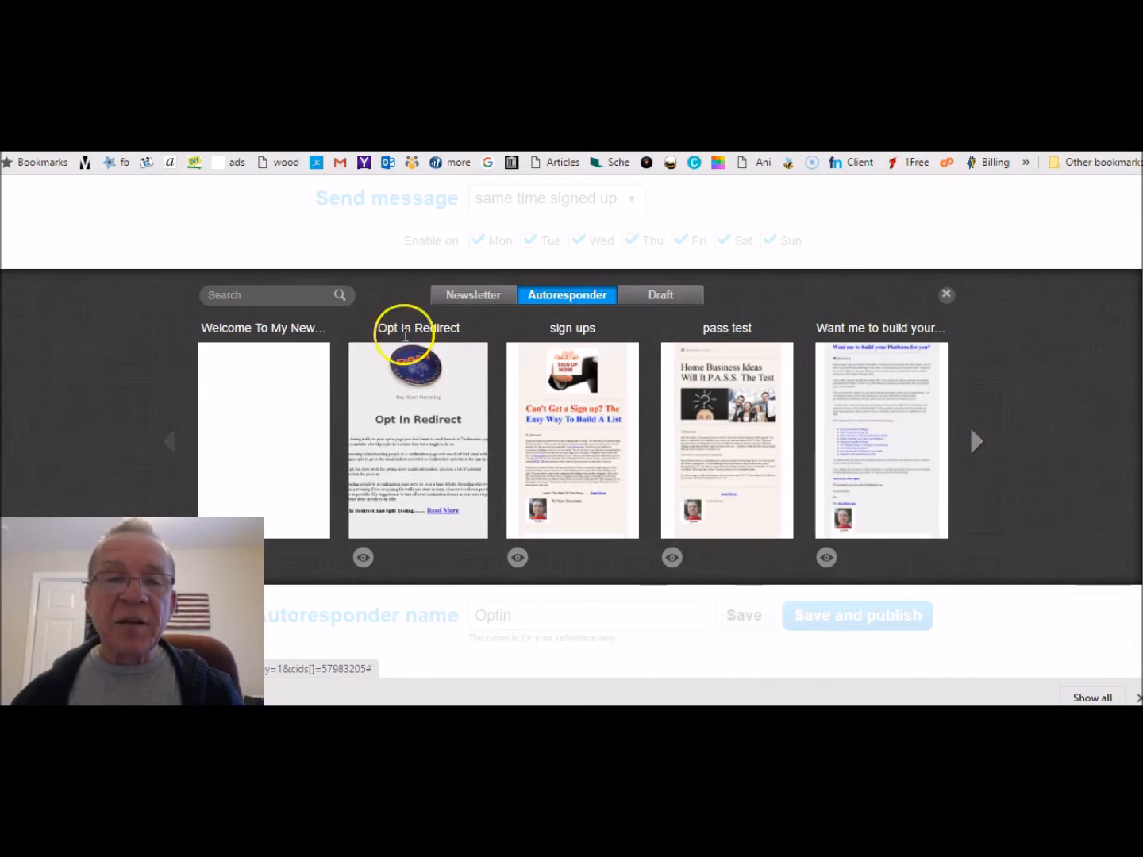
pyautogui.moveTo(267, 400)
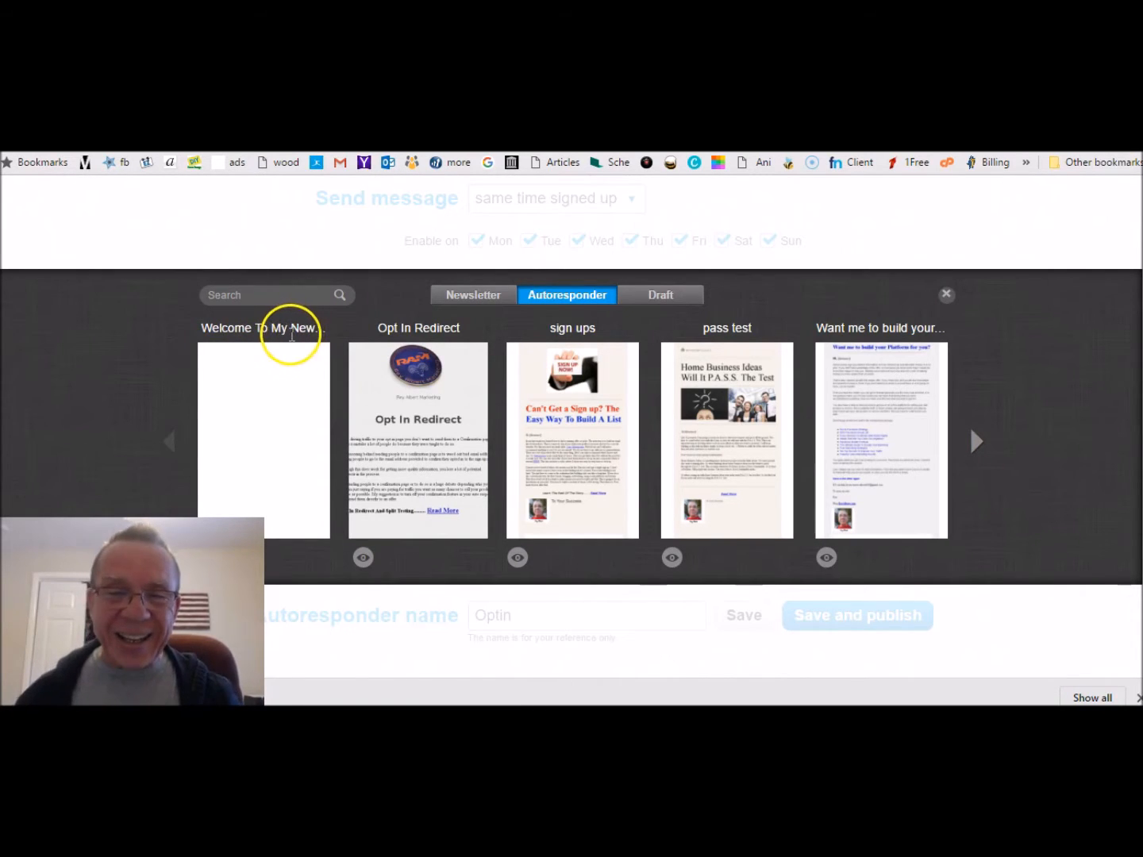
pyautogui.moveTo(272, 433)
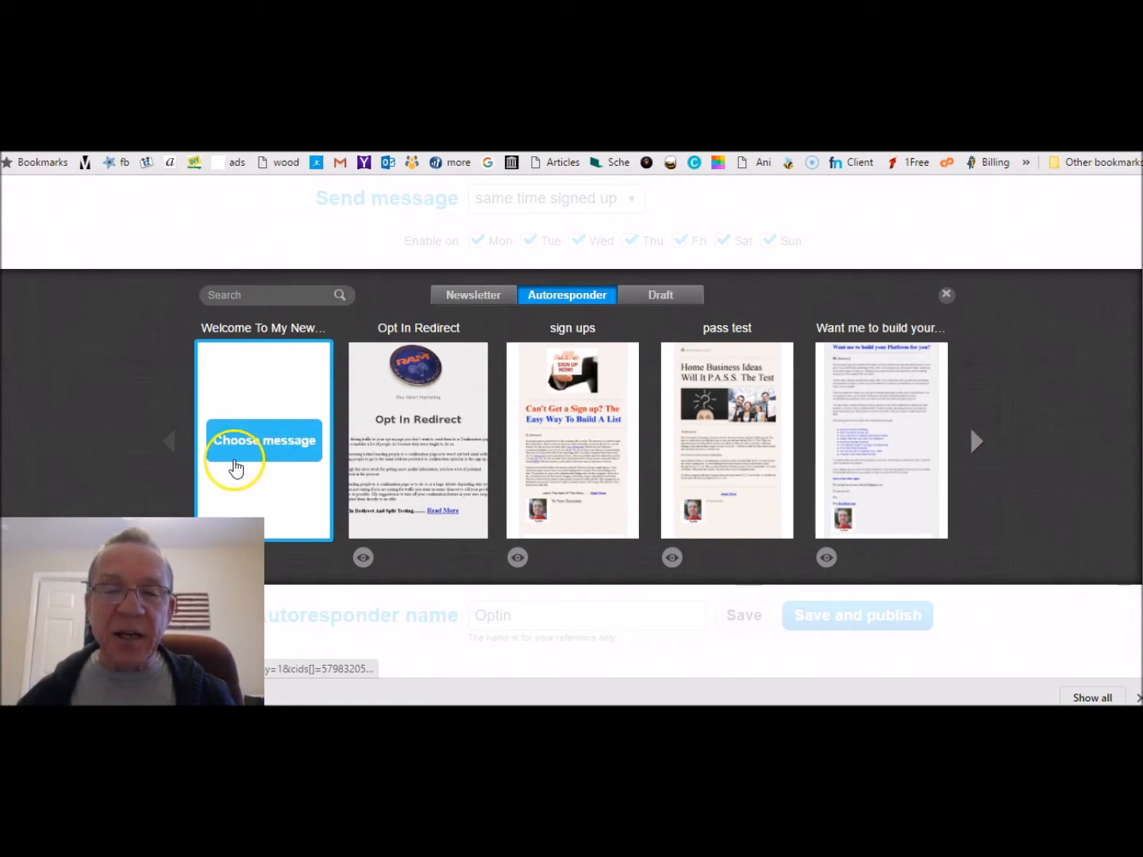
pyautogui.click(257, 446)
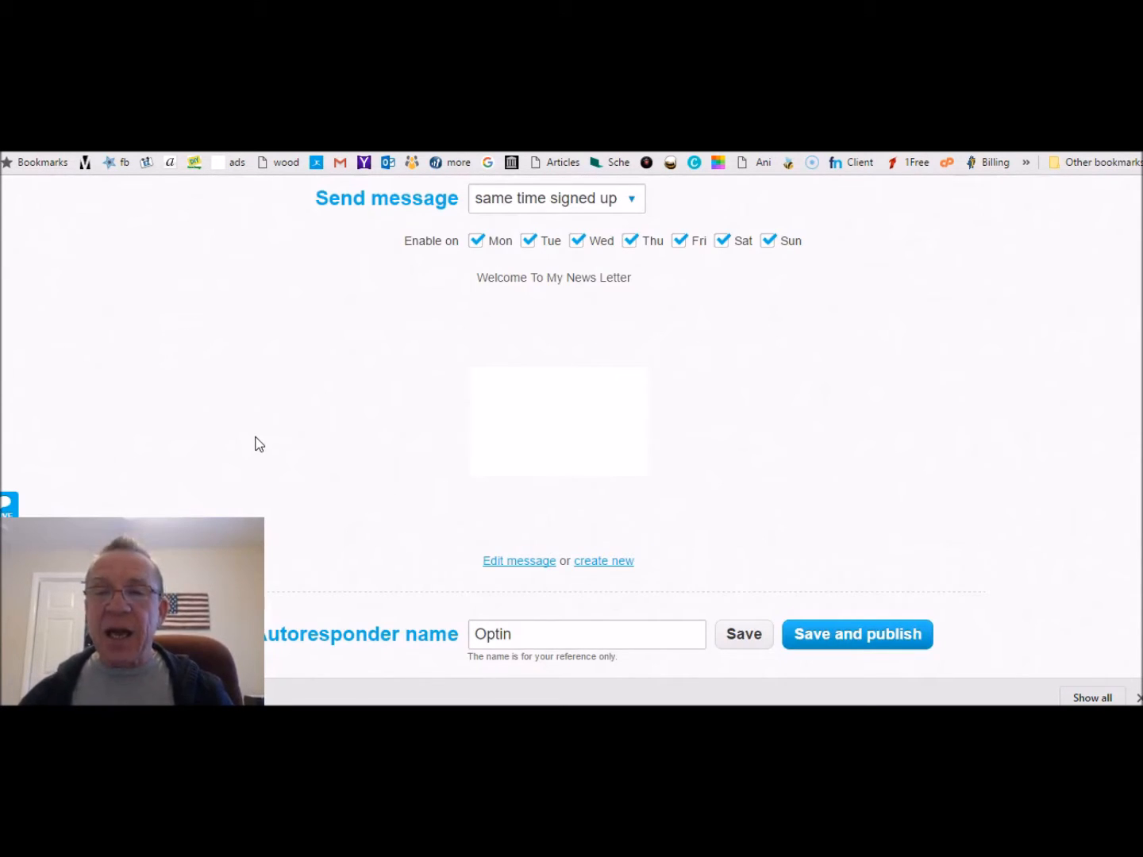
pyautogui.moveTo(616, 408)
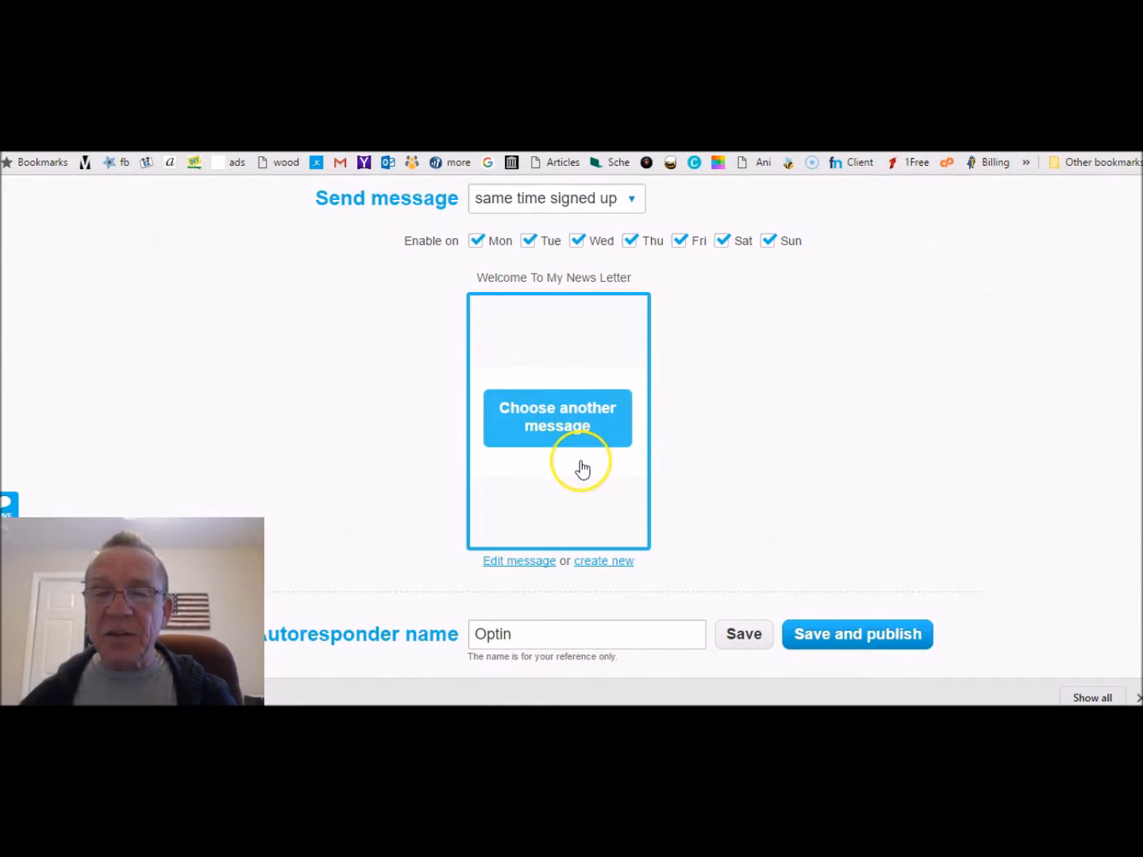
# Edit the chosen message, naming it "Welcome To My News Letter #2" with the subject "Welcome [[firstname]], News Letter 2".
pyautogui.click(524, 564)
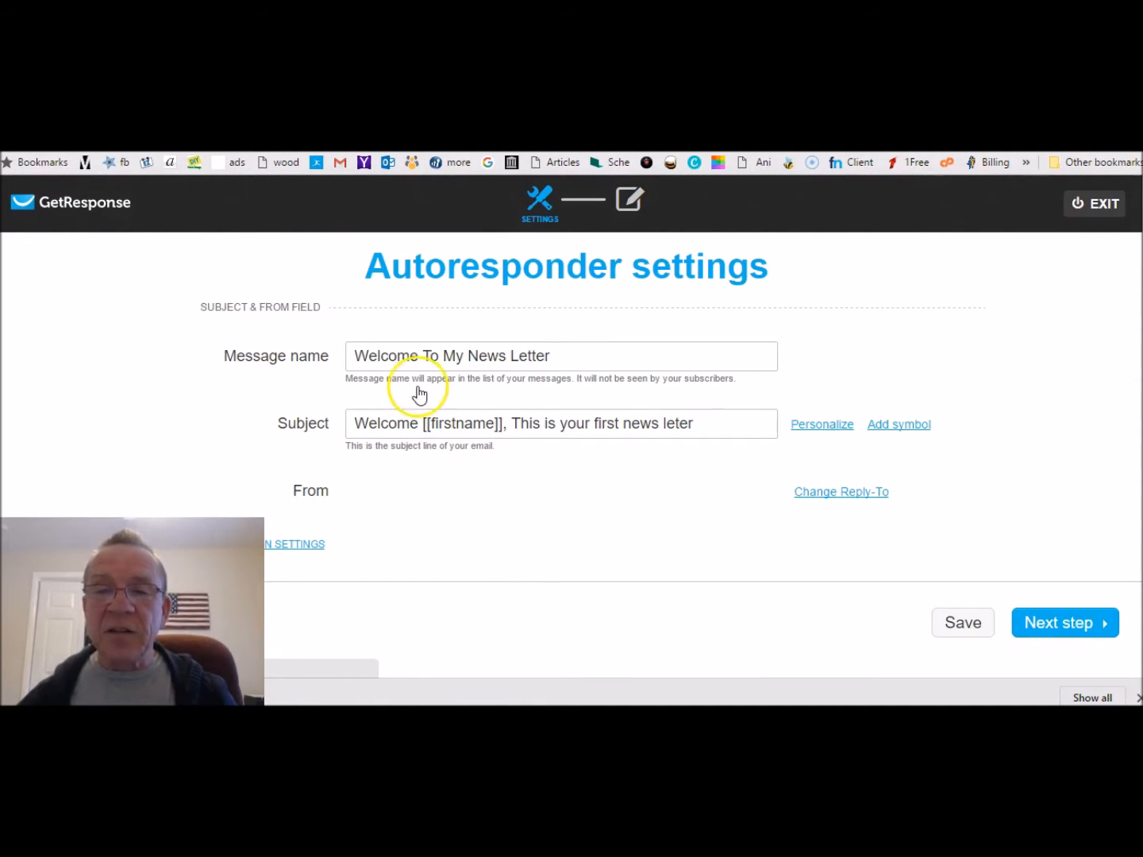
pyautogui.click(574, 358)
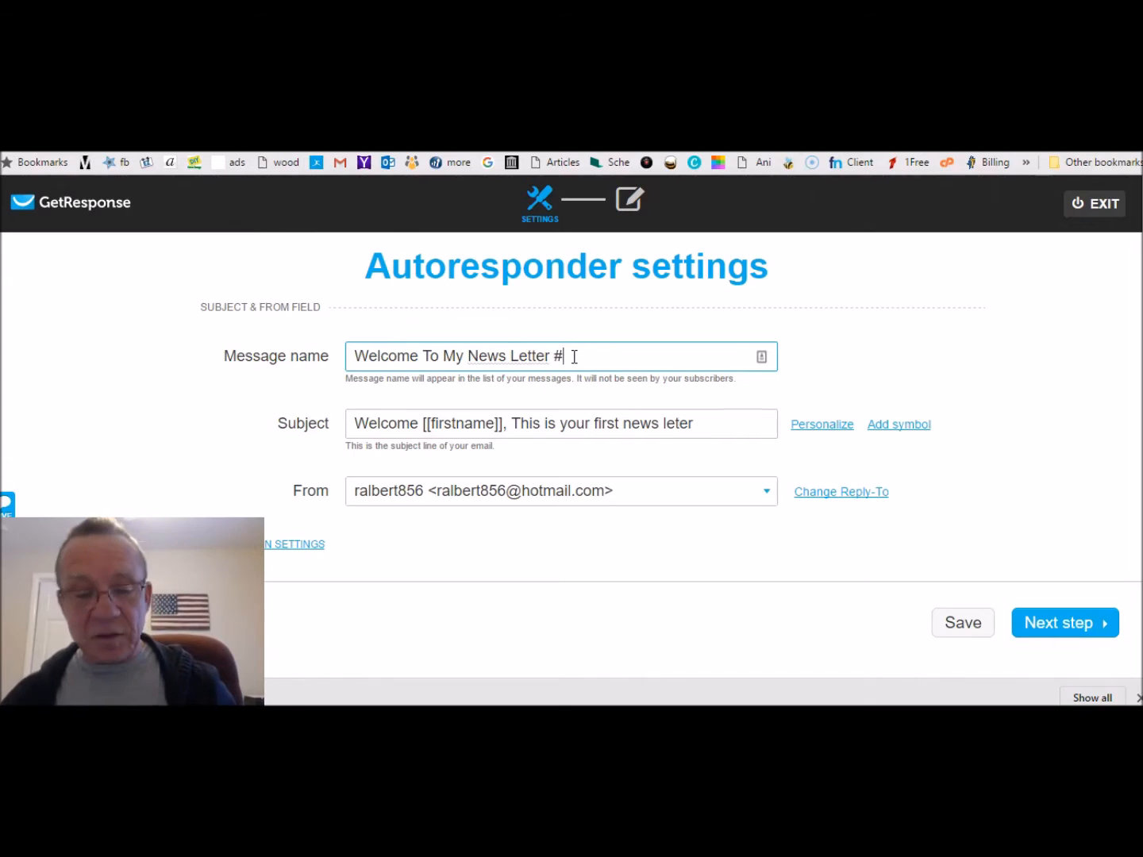
pyautogui.click(702, 424)
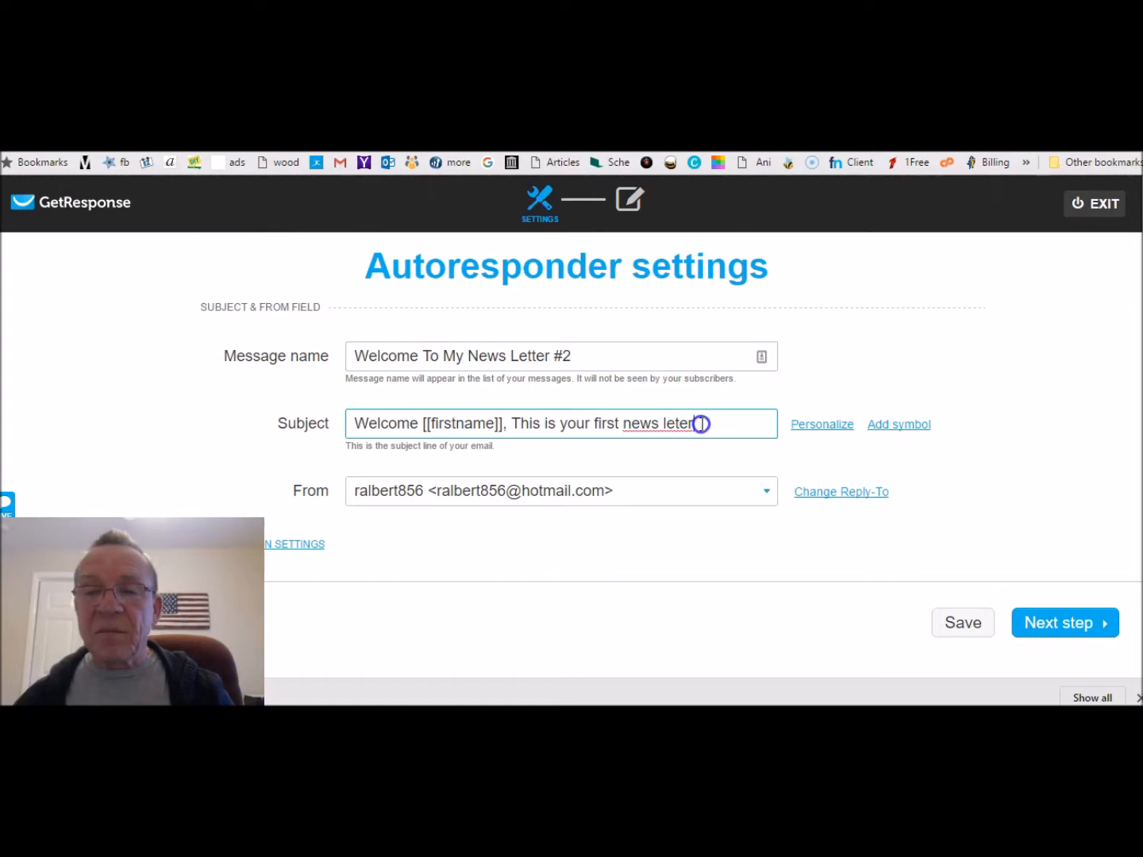
pyautogui.moveTo(702, 423); pyautogui.dragTo(515, 419)
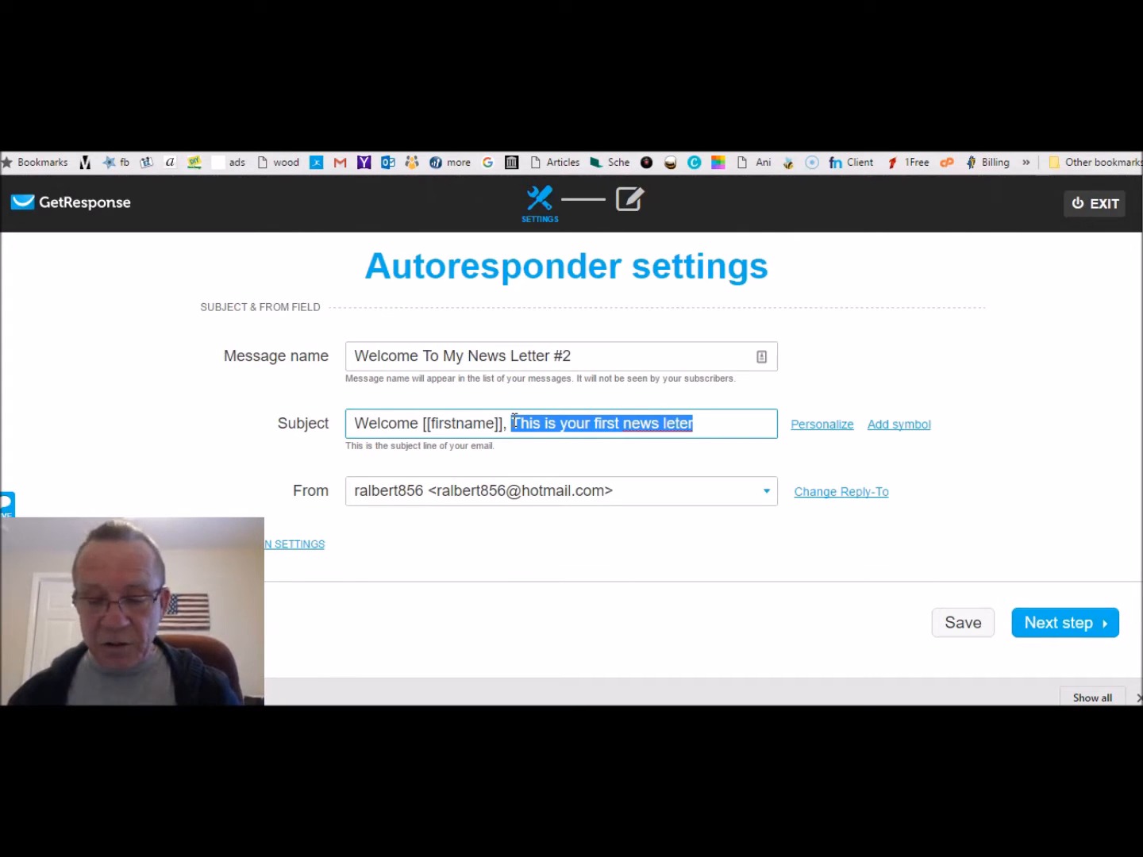
pyautogui.write('N')
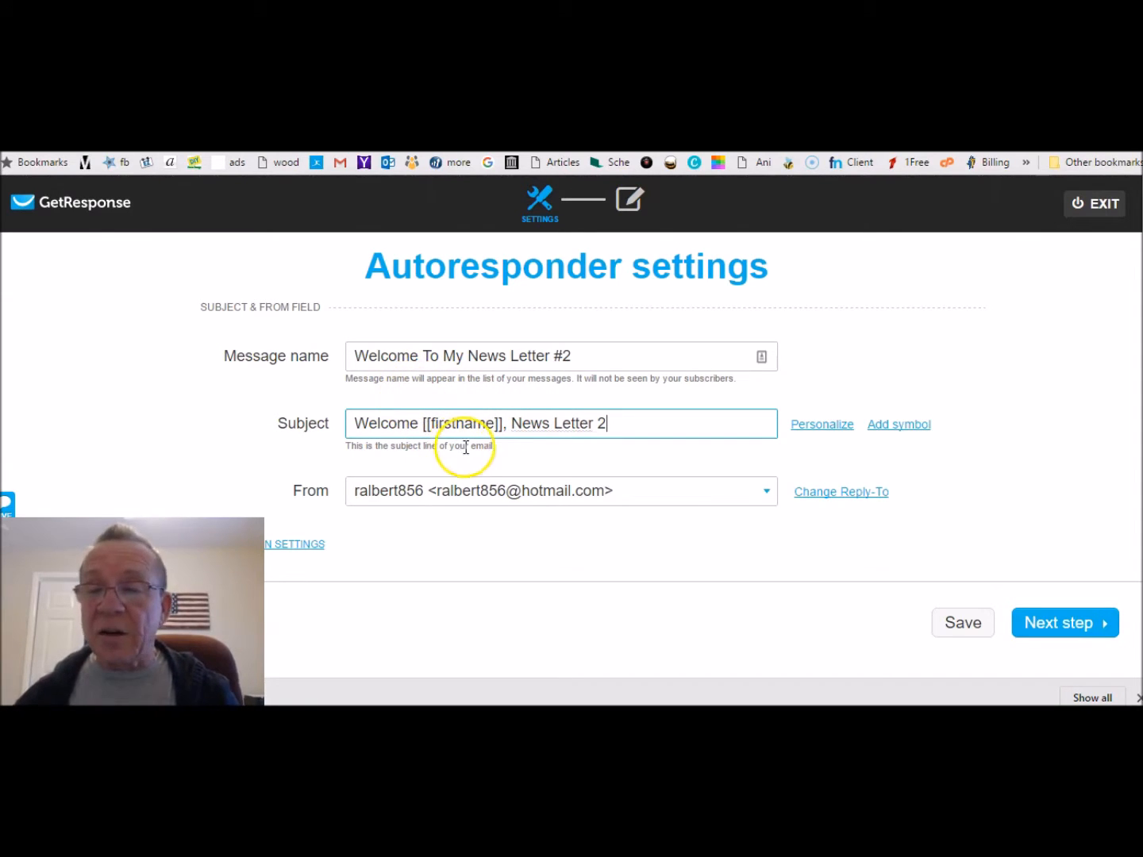
pyautogui.click(1056, 633)
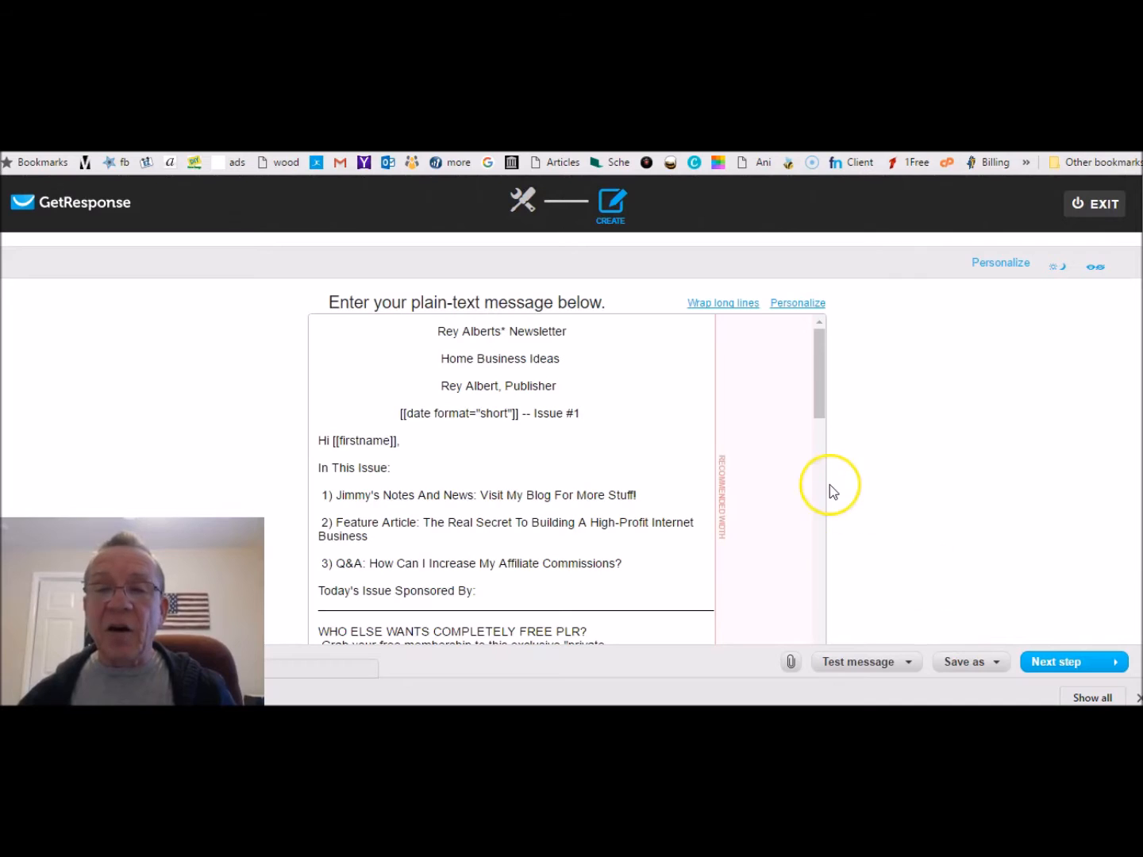
# Change the date line in the newsletter header to Issue #2 and look through the message body down to the copyright lines.
pyautogui.click(395, 380)
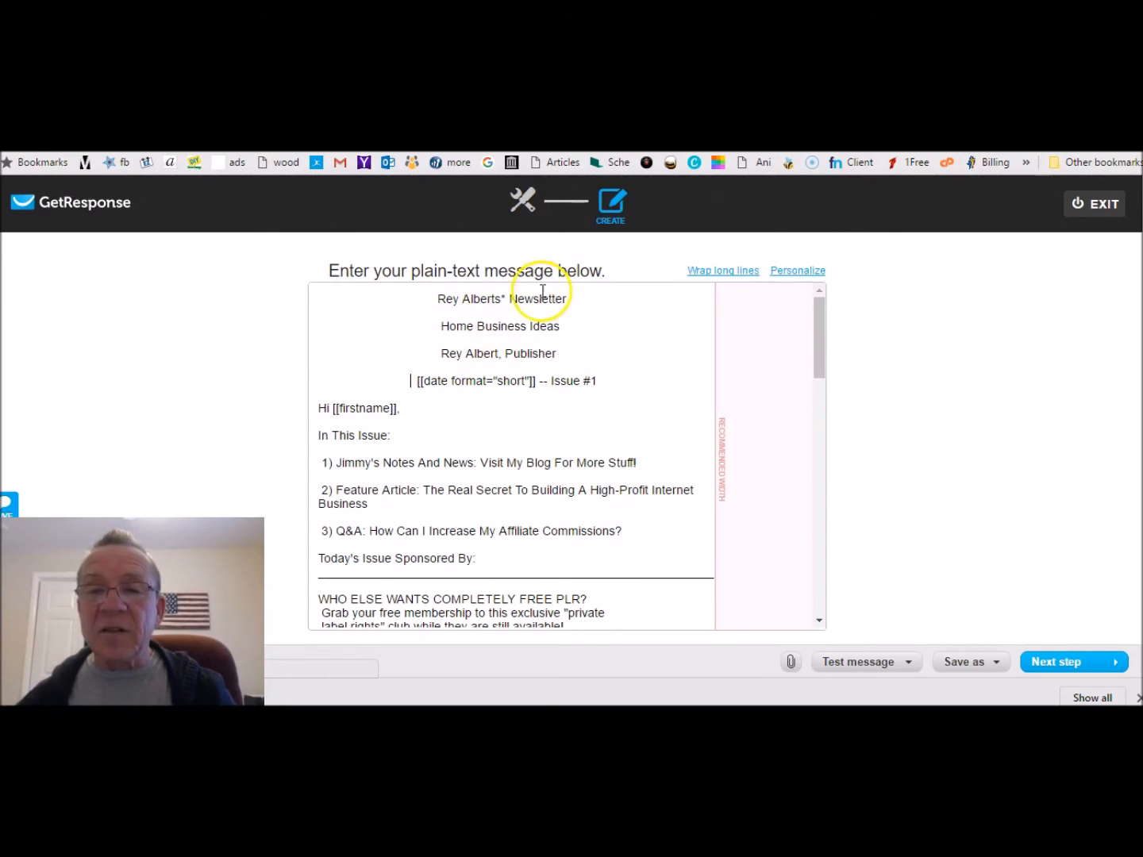
pyautogui.click(601, 381)
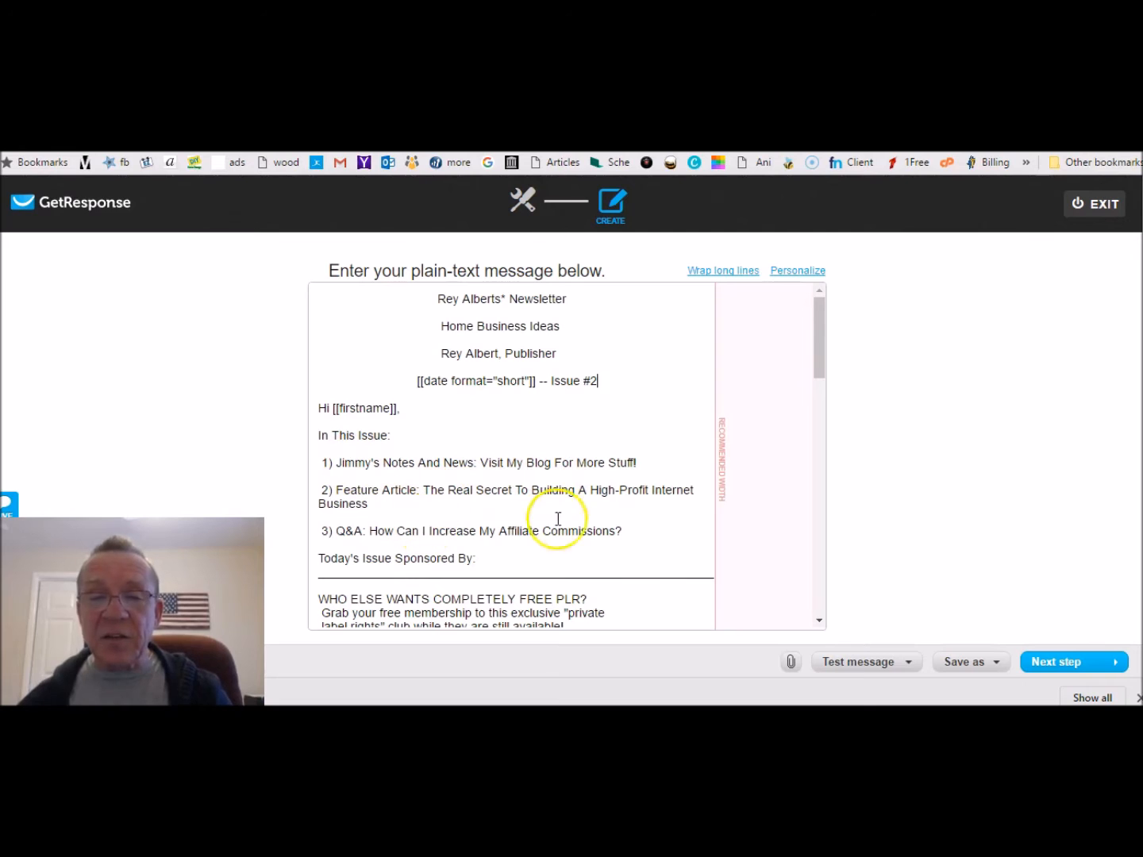
pyautogui.moveTo(819, 365); pyautogui.dragTo(821, 408)
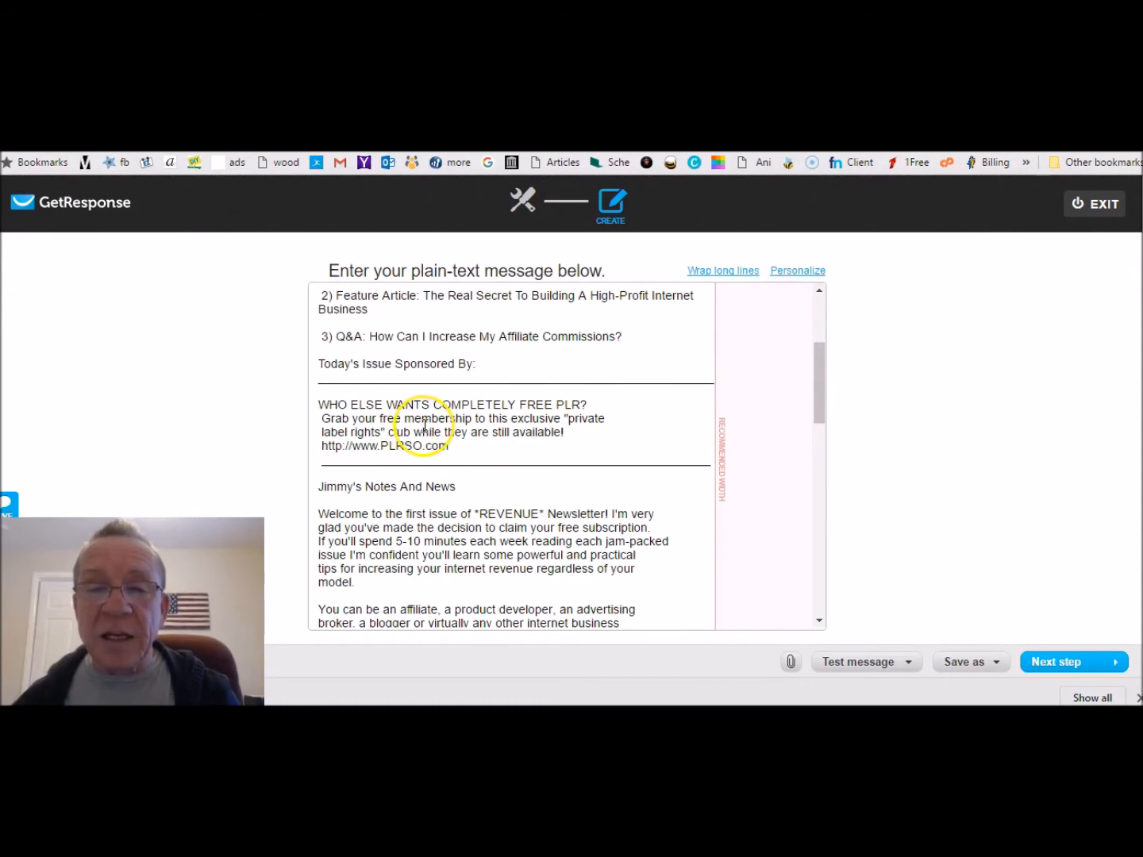
pyautogui.moveTo(818, 403); pyautogui.dragTo(822, 440)
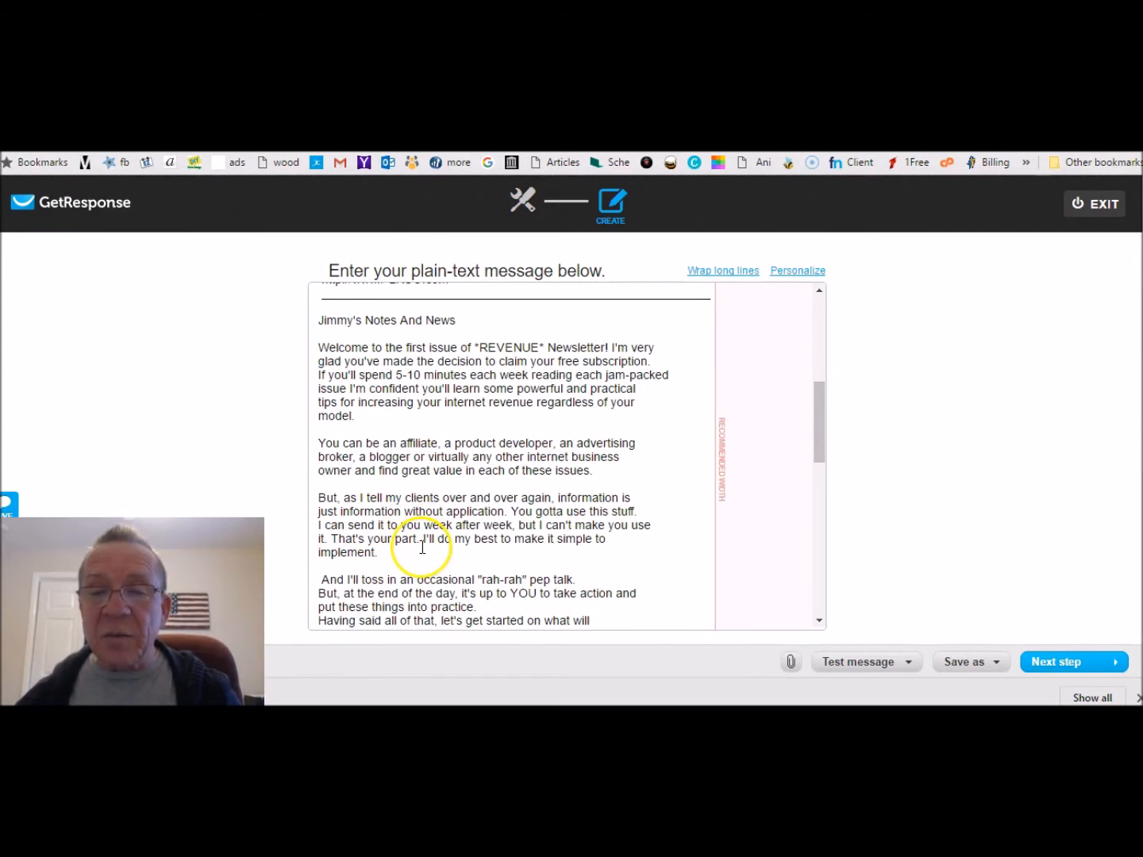
pyautogui.moveTo(822, 440); pyautogui.dragTo(823, 612)
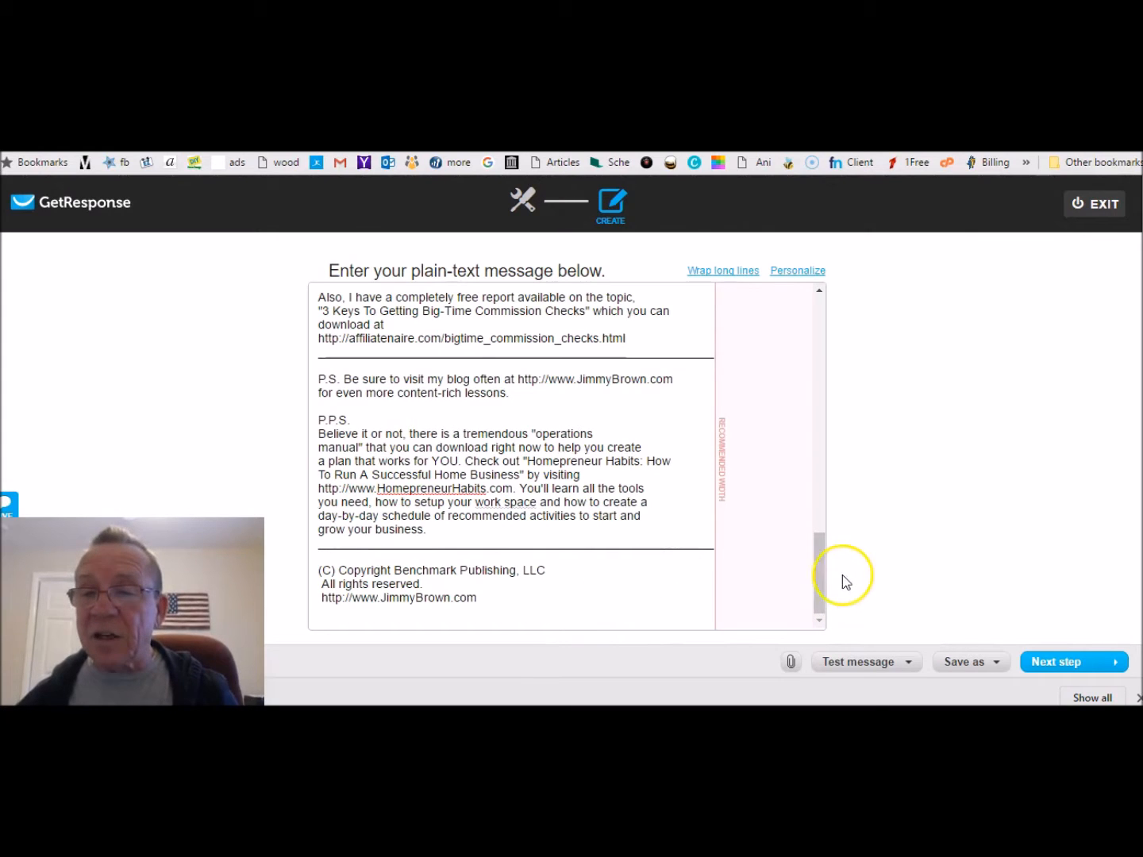
pyautogui.moveTo(820, 582); pyautogui.dragTo(819, 329)
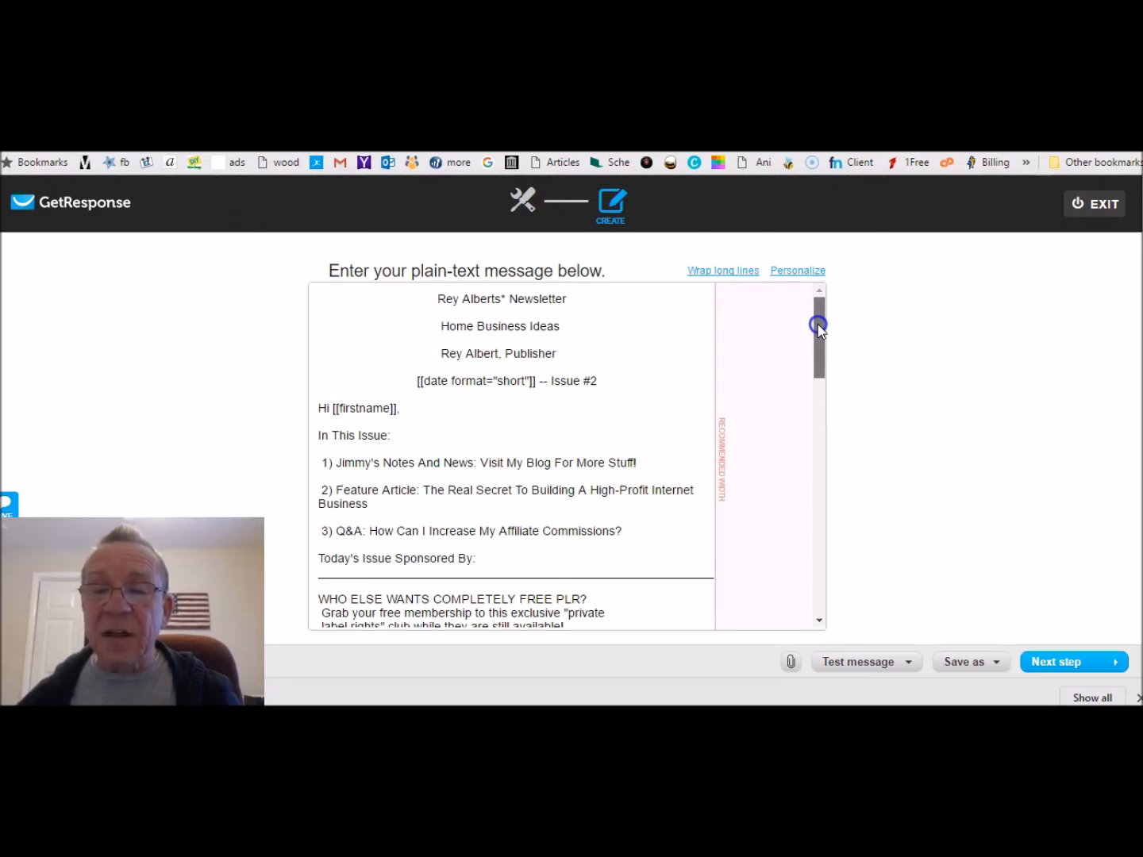
# Finish the edited plain-text message, then save and publish the Optin autoresponder.
pyautogui.click(1069, 665)
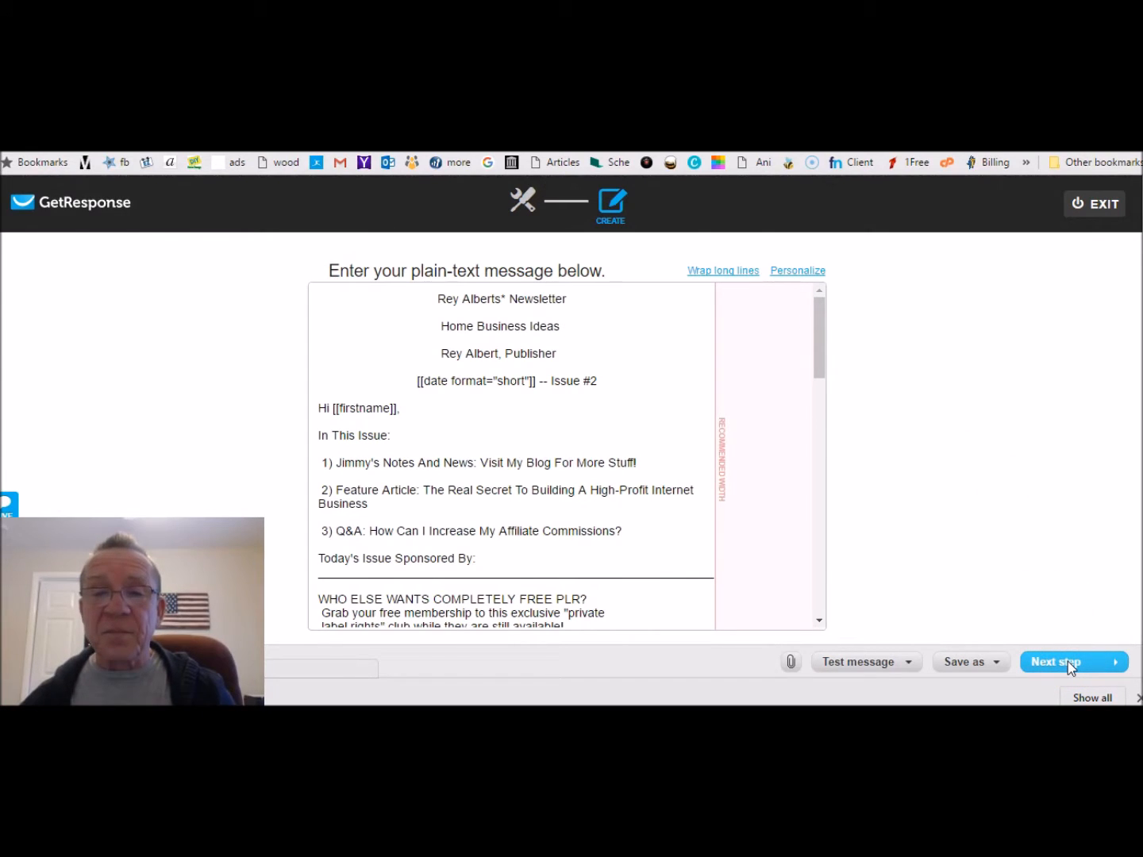
pyautogui.scroll(-8, 1115, 579)
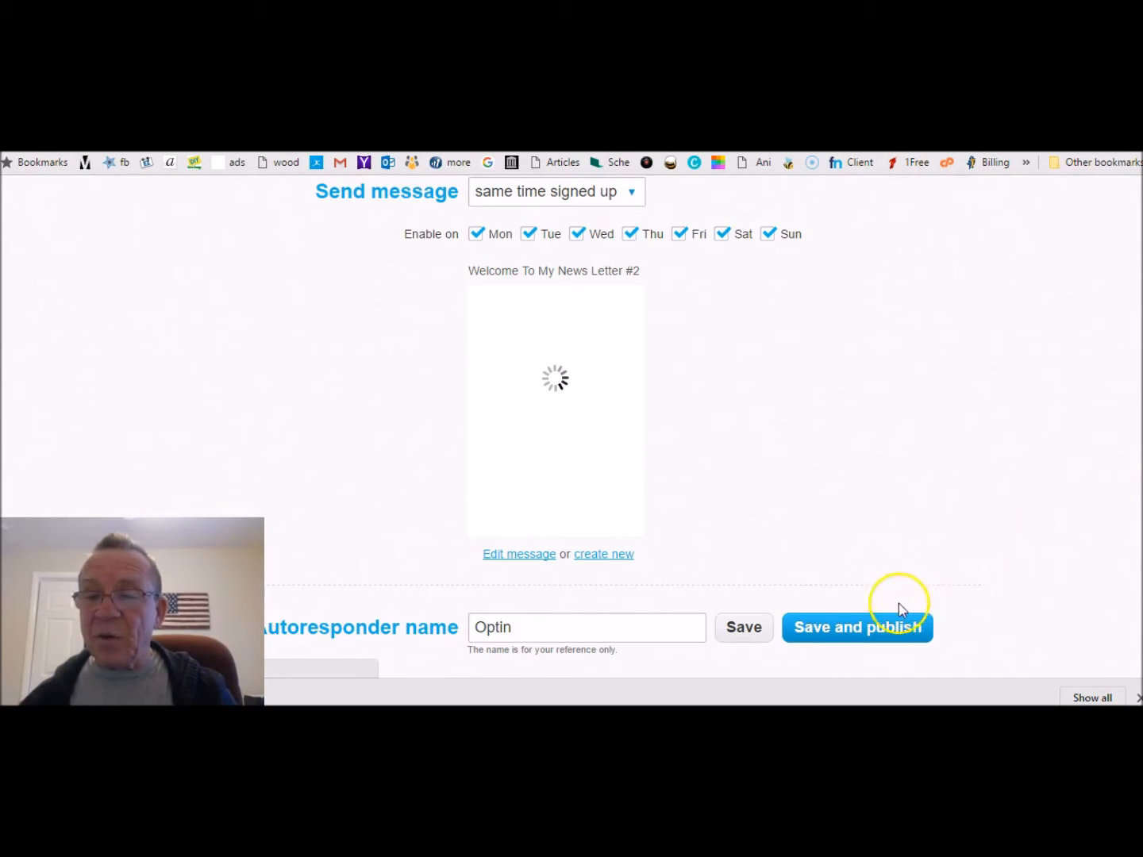
pyautogui.click(866, 639)
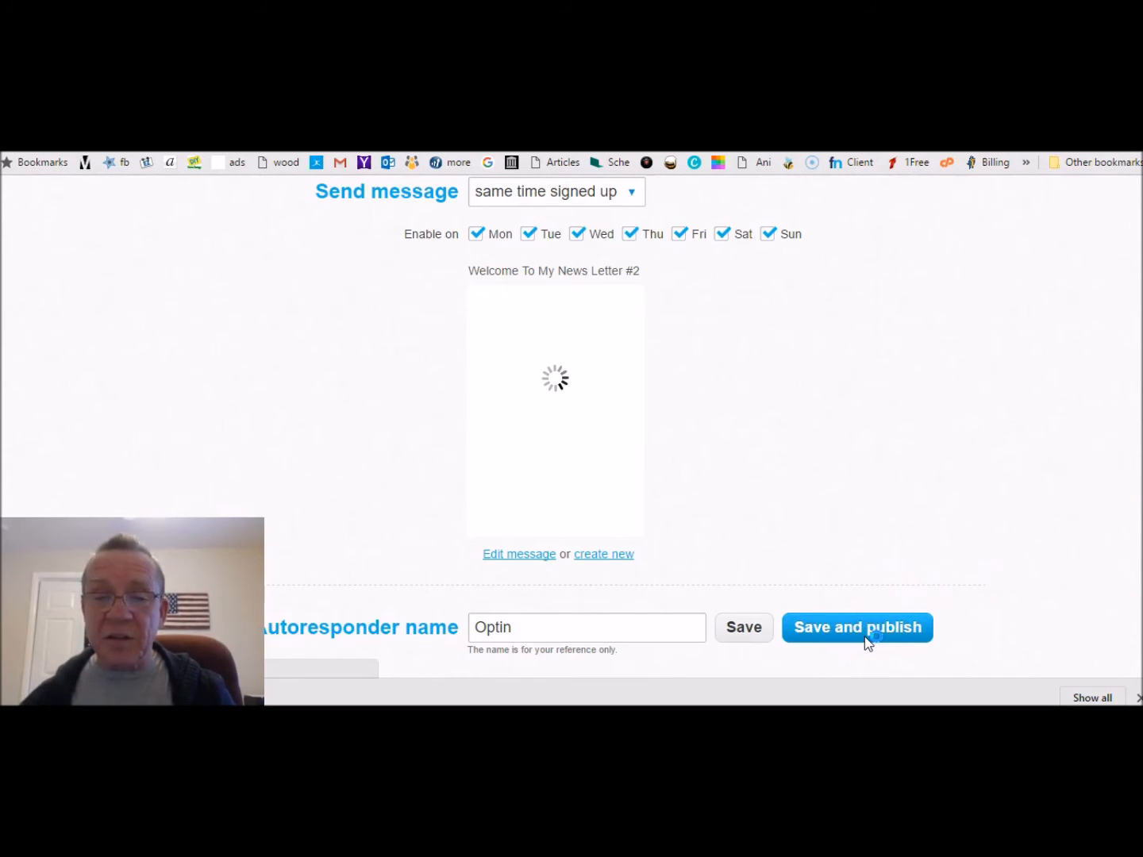
pyautogui.click(867, 642)
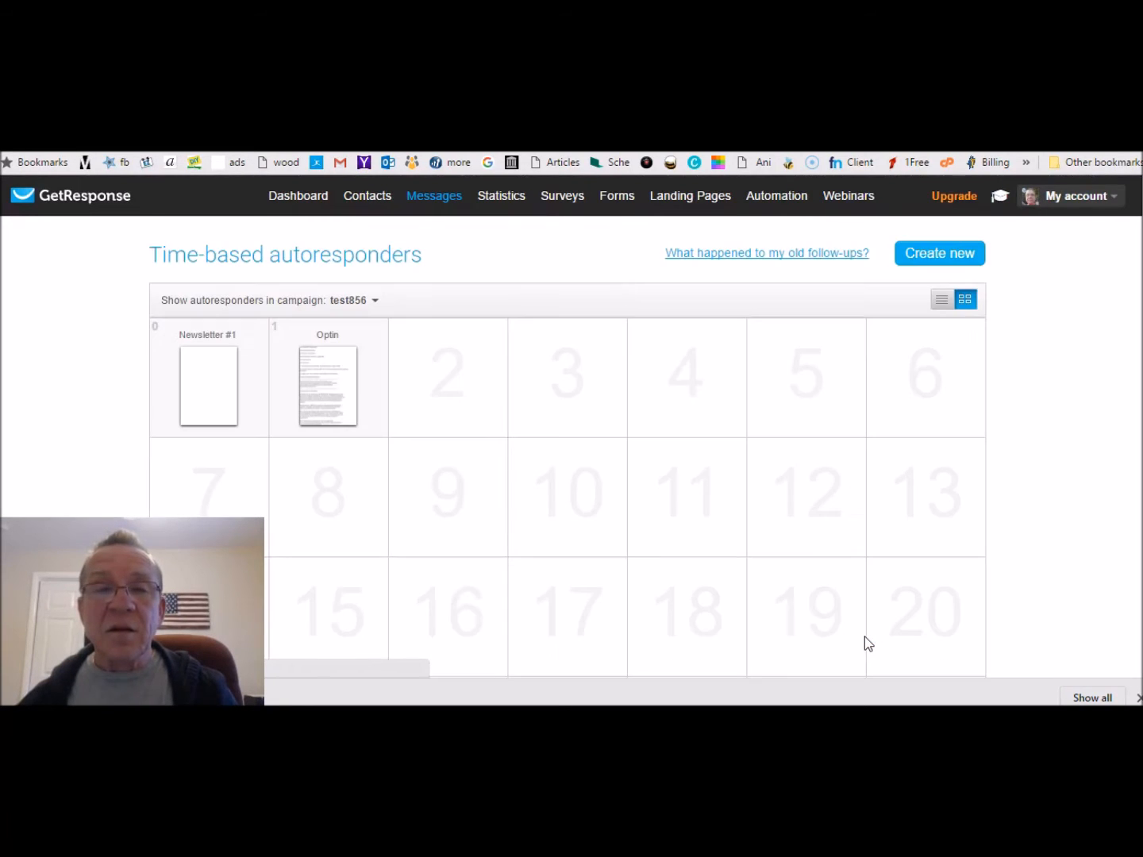
# Send a test message of the Optin autoresponder to the account's own e-mail address.
pyautogui.click(572, 542)
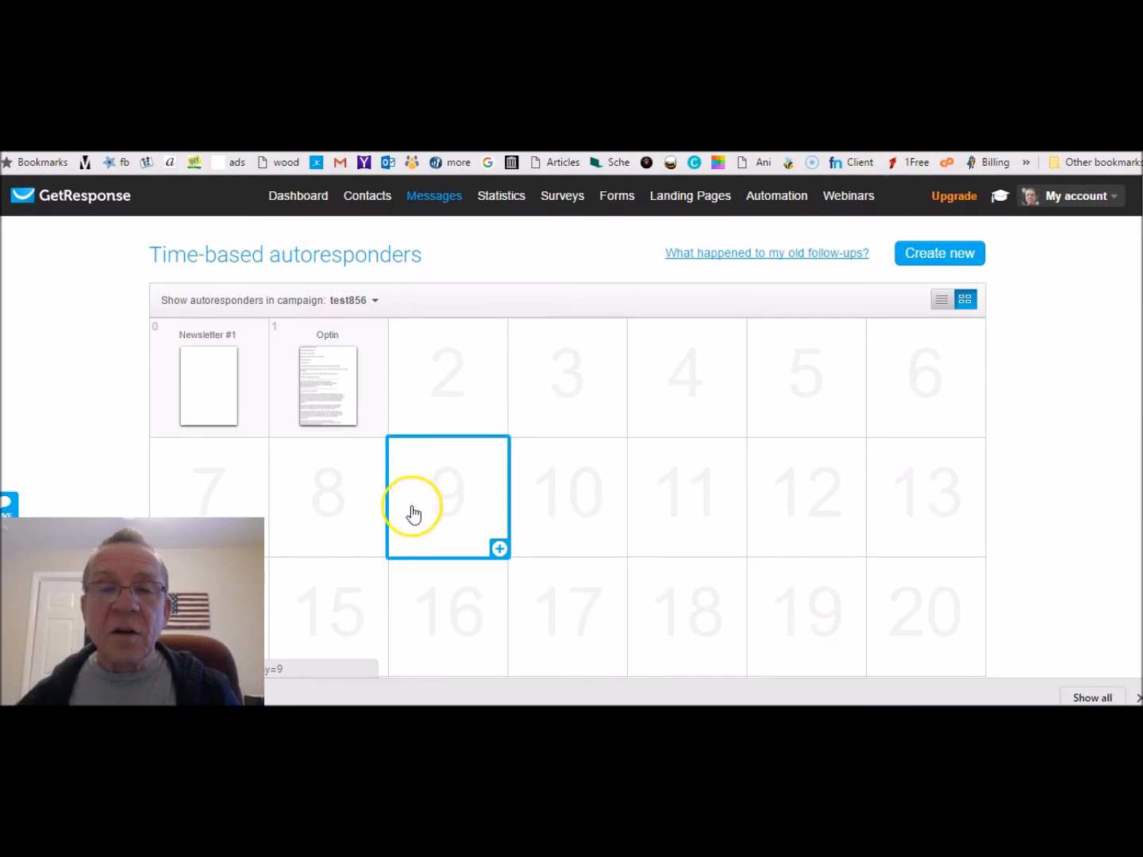
pyautogui.moveTo(337, 399)
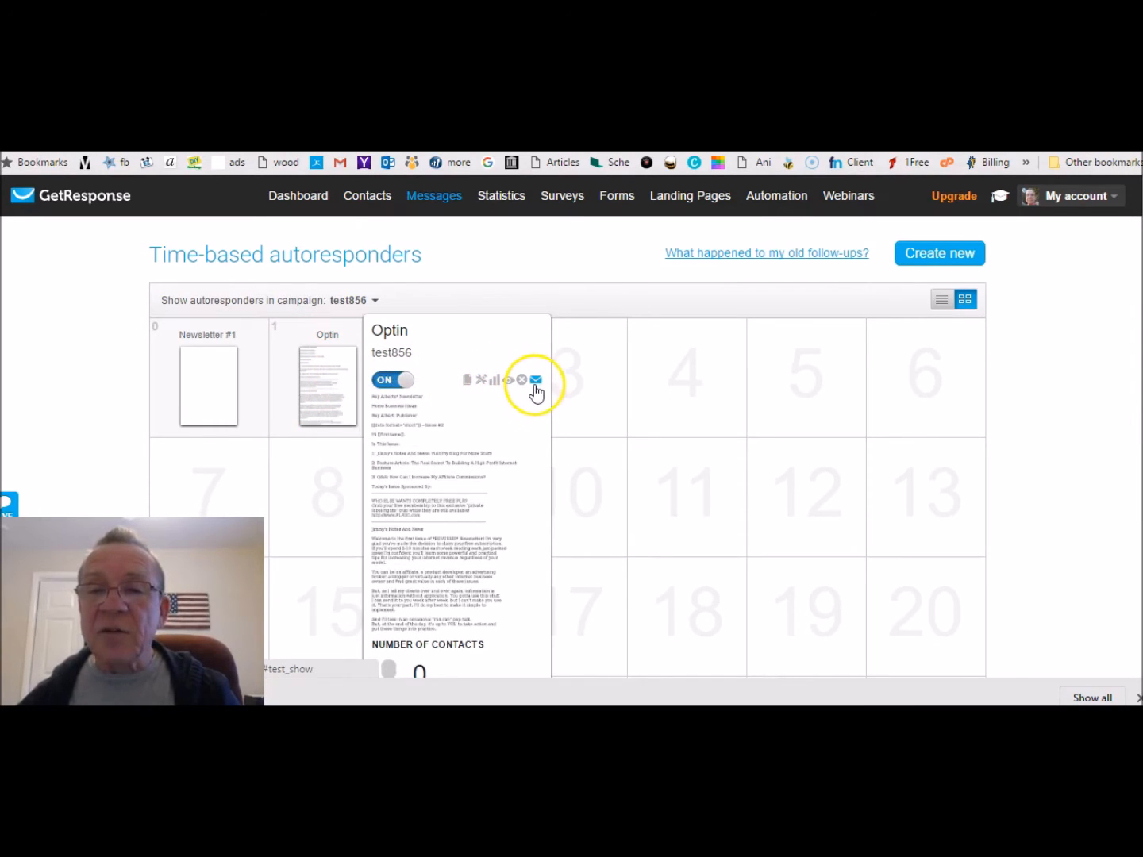
pyautogui.click(536, 381)
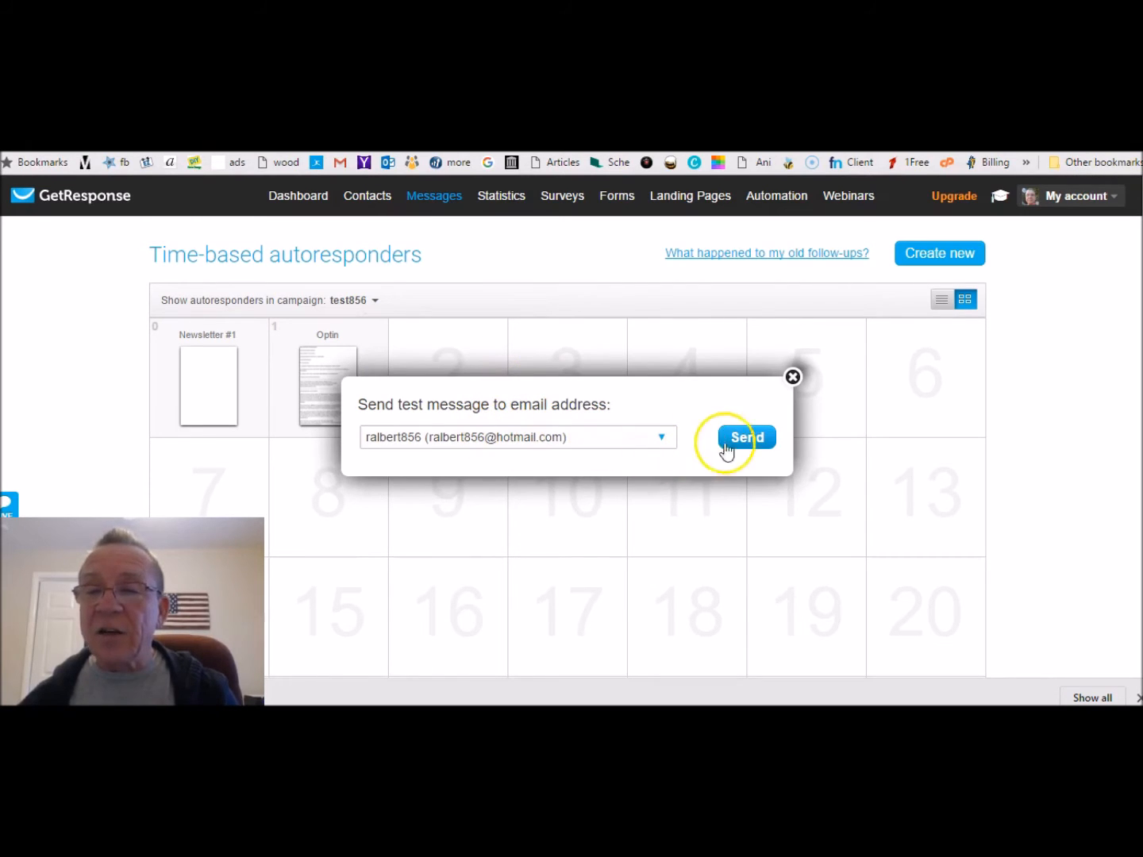
pyautogui.click(755, 438)
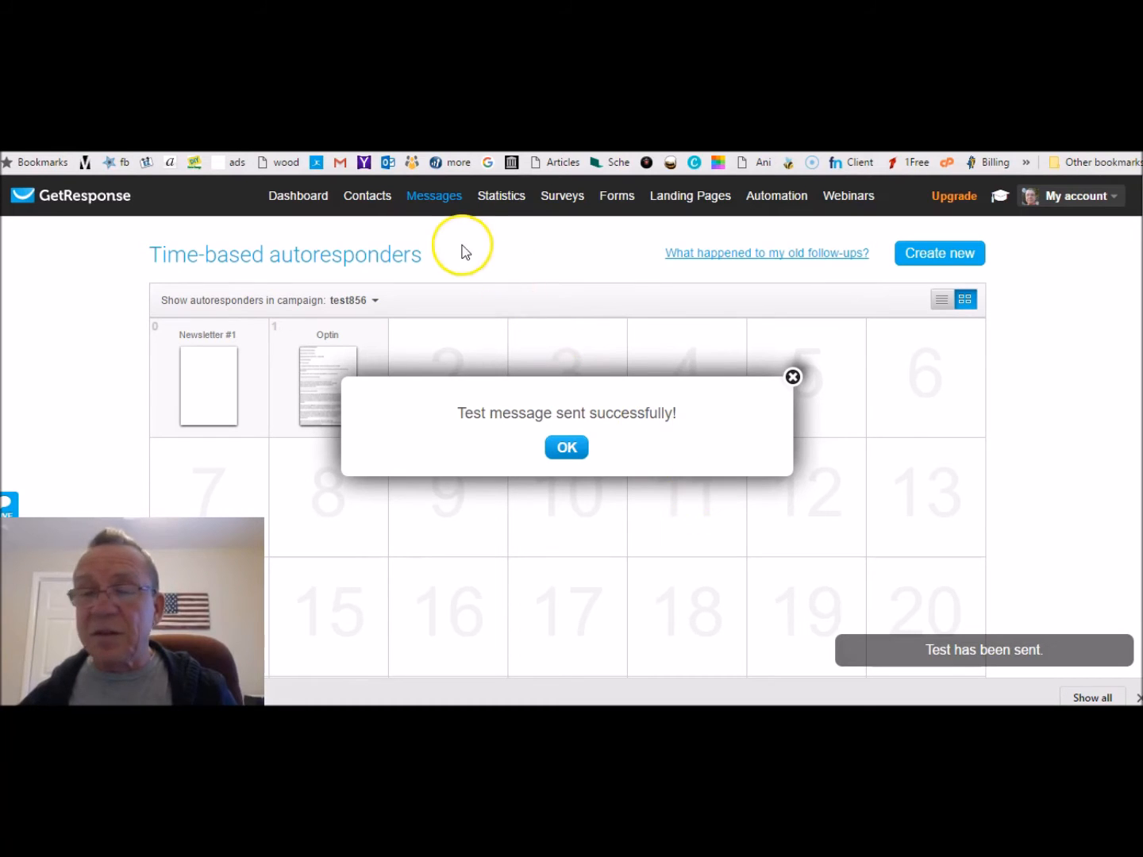
# Switch to Outlook Mail and sign in with the account's e-mail address and password.
pyautogui.hotkey('ctrl', 't')
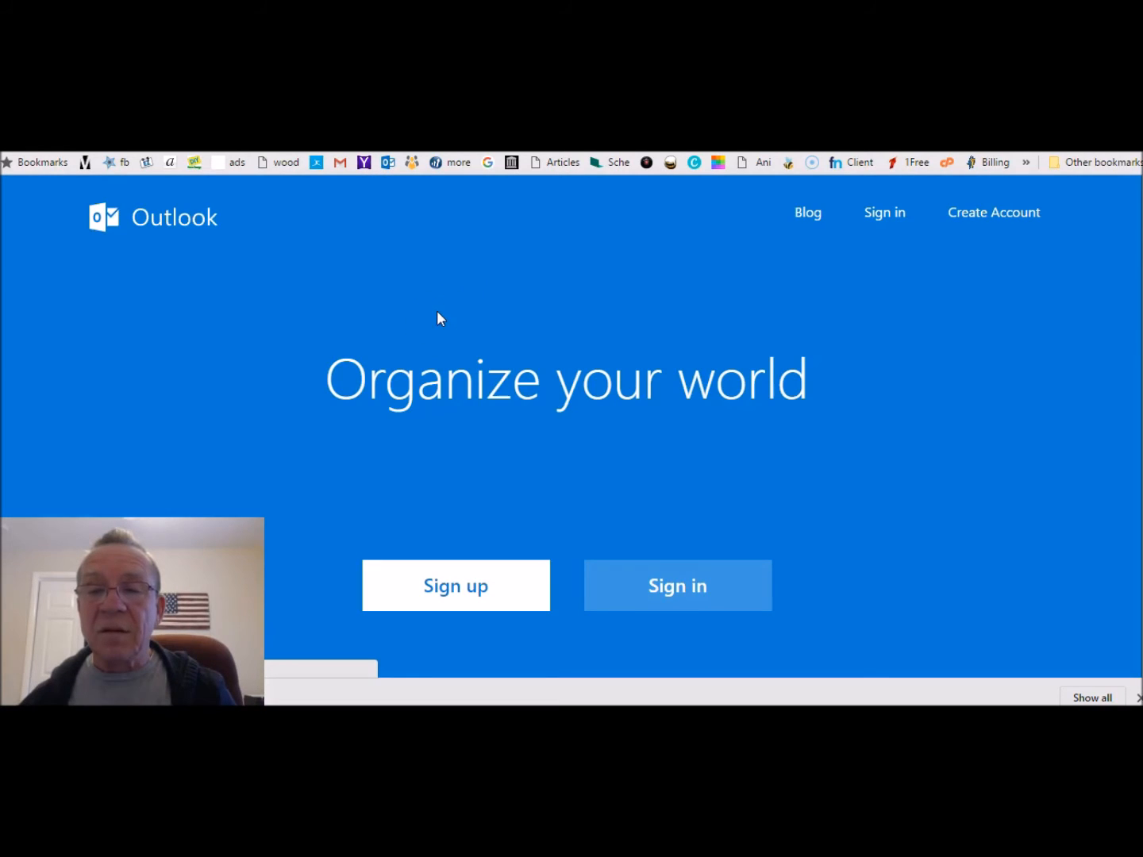
pyautogui.click(657, 592)
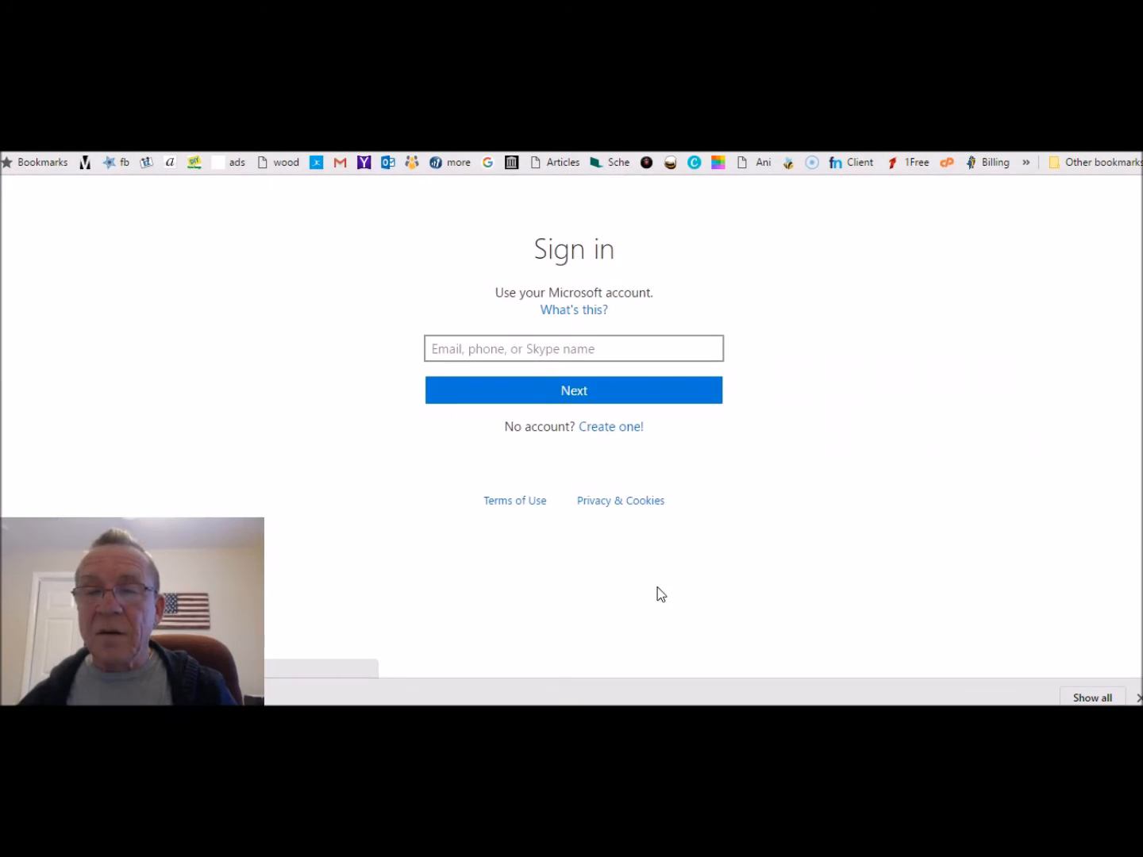
pyautogui.click(599, 418)
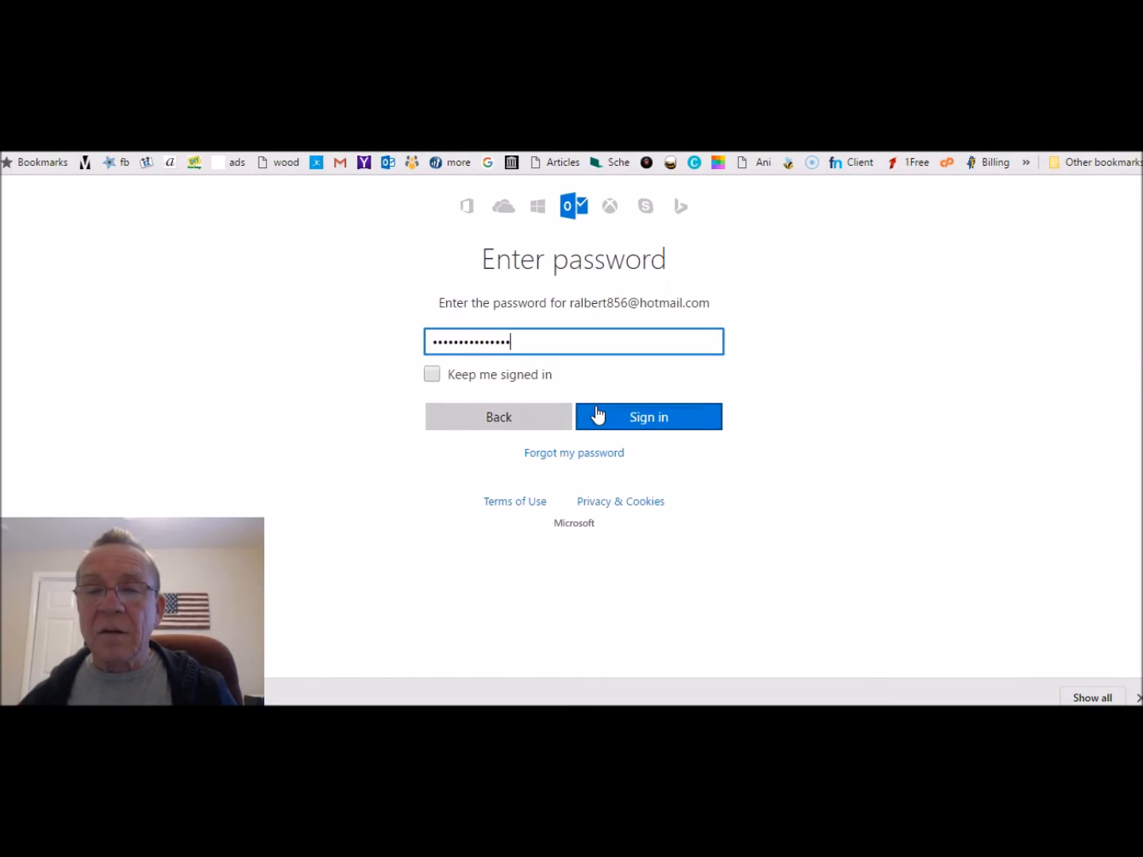
pyautogui.click(599, 416)
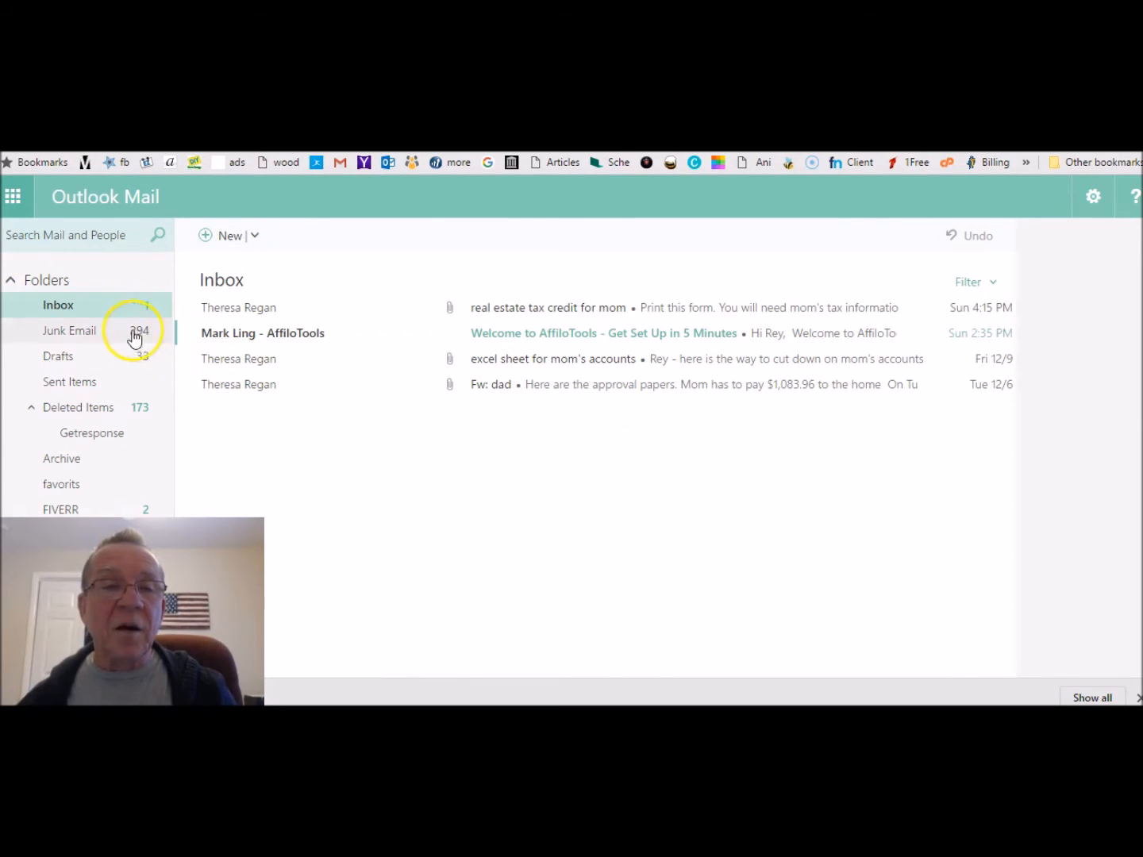
# Open the News Letter 2 test message in the Junk Email folder and check its personalization, date, issue number and body.
pyautogui.click(79, 331)
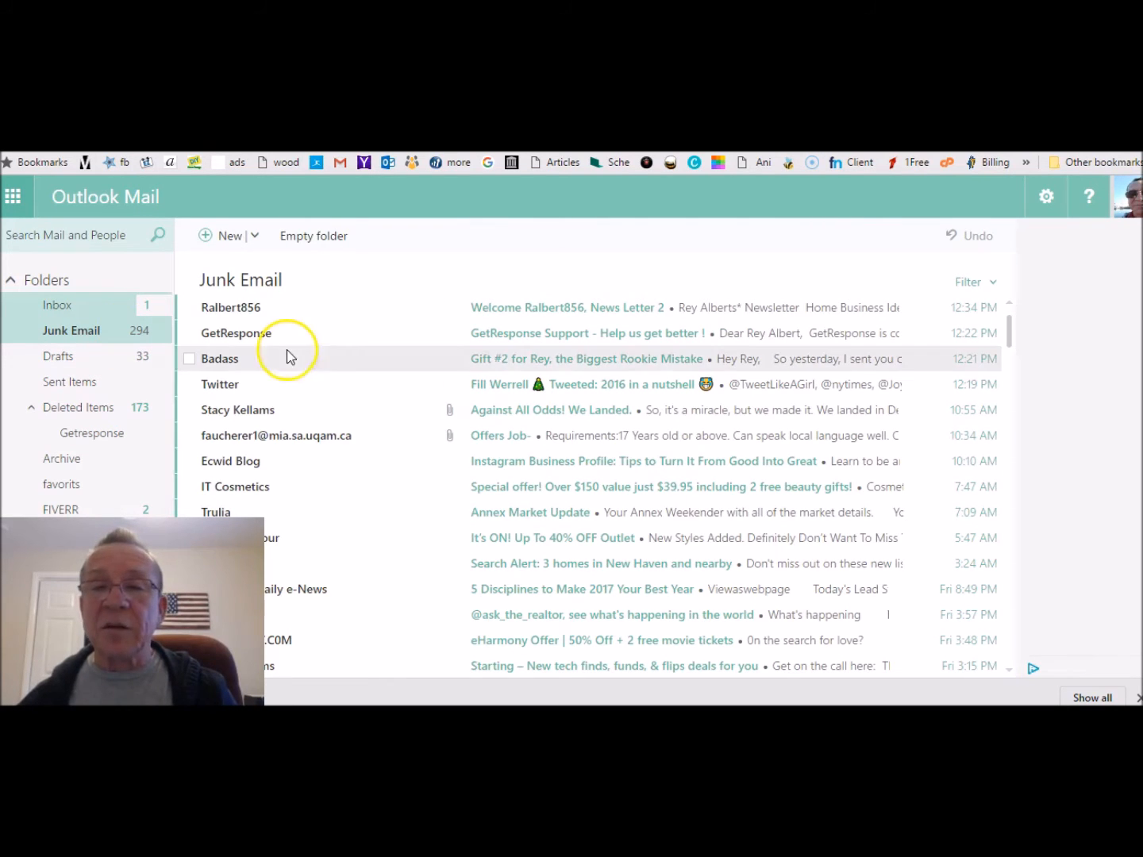
pyautogui.click(530, 310)
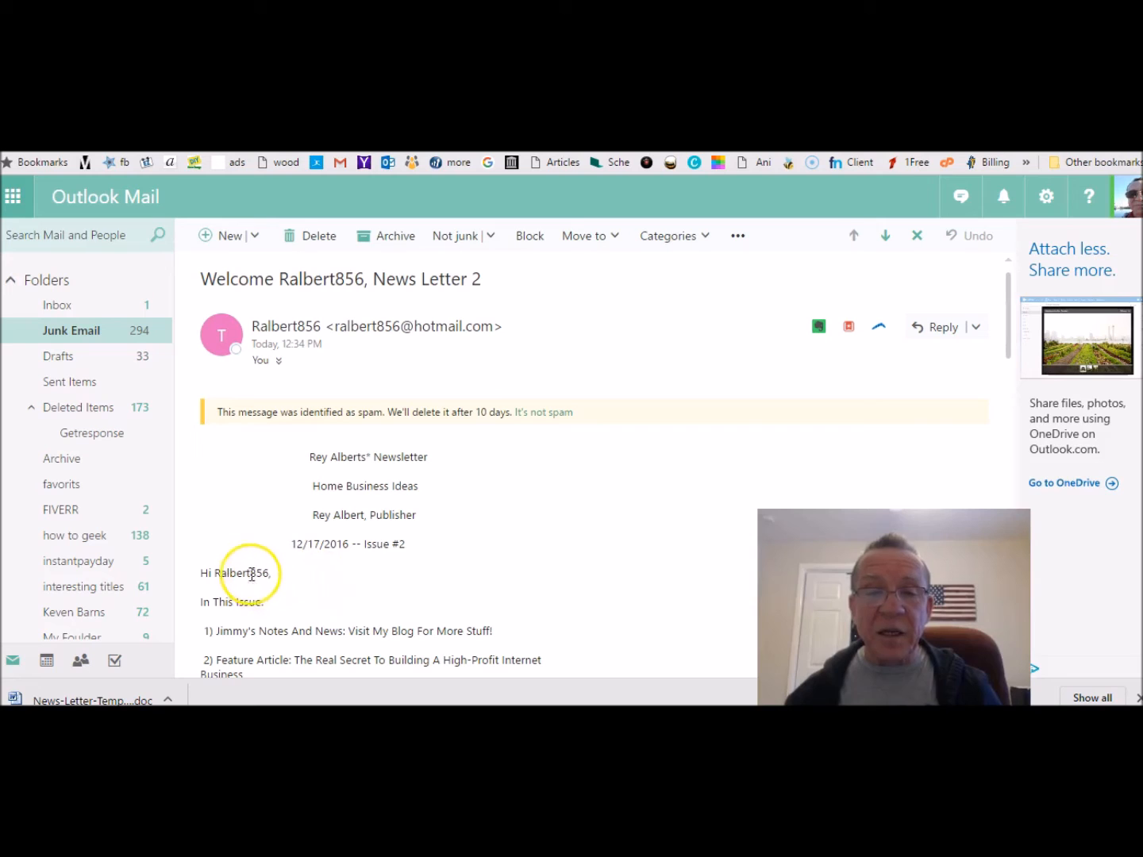
pyautogui.moveTo(1009, 344); pyautogui.dragTo(1020, 413)
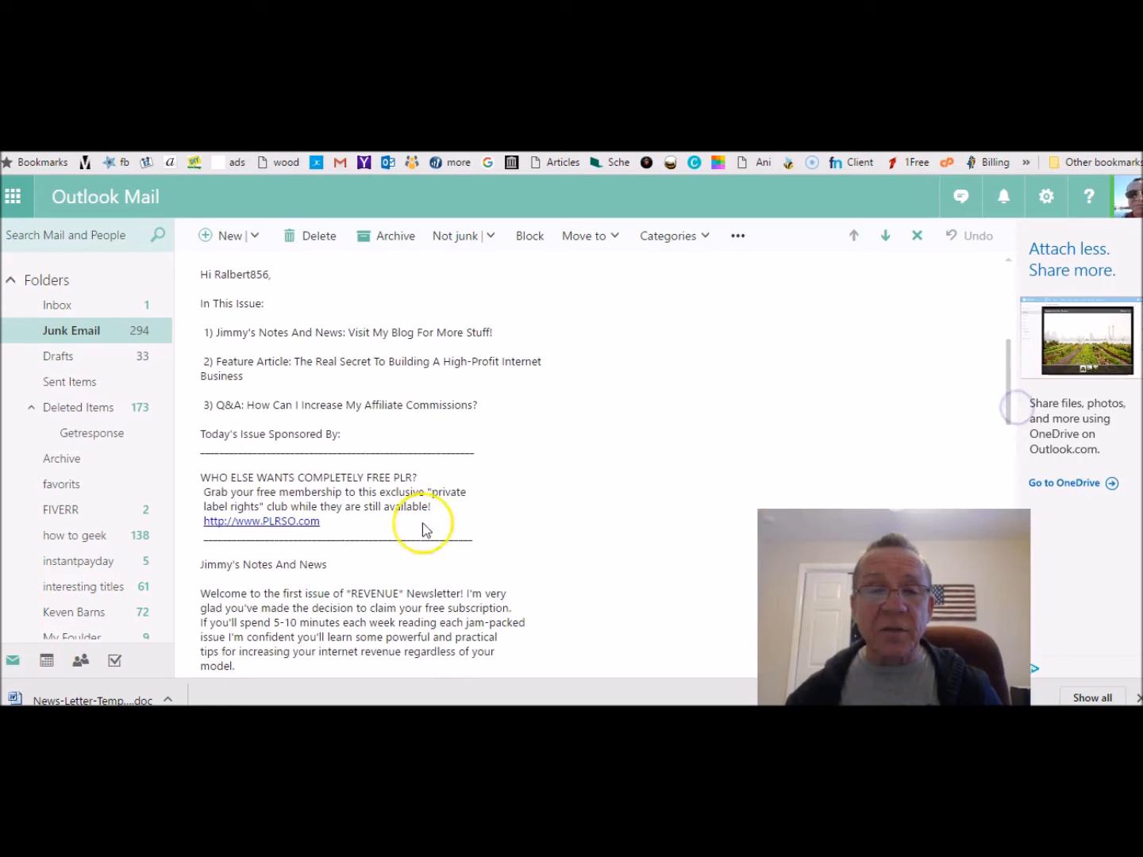
pyautogui.moveTo(1009, 416); pyautogui.dragTo(1026, 347)
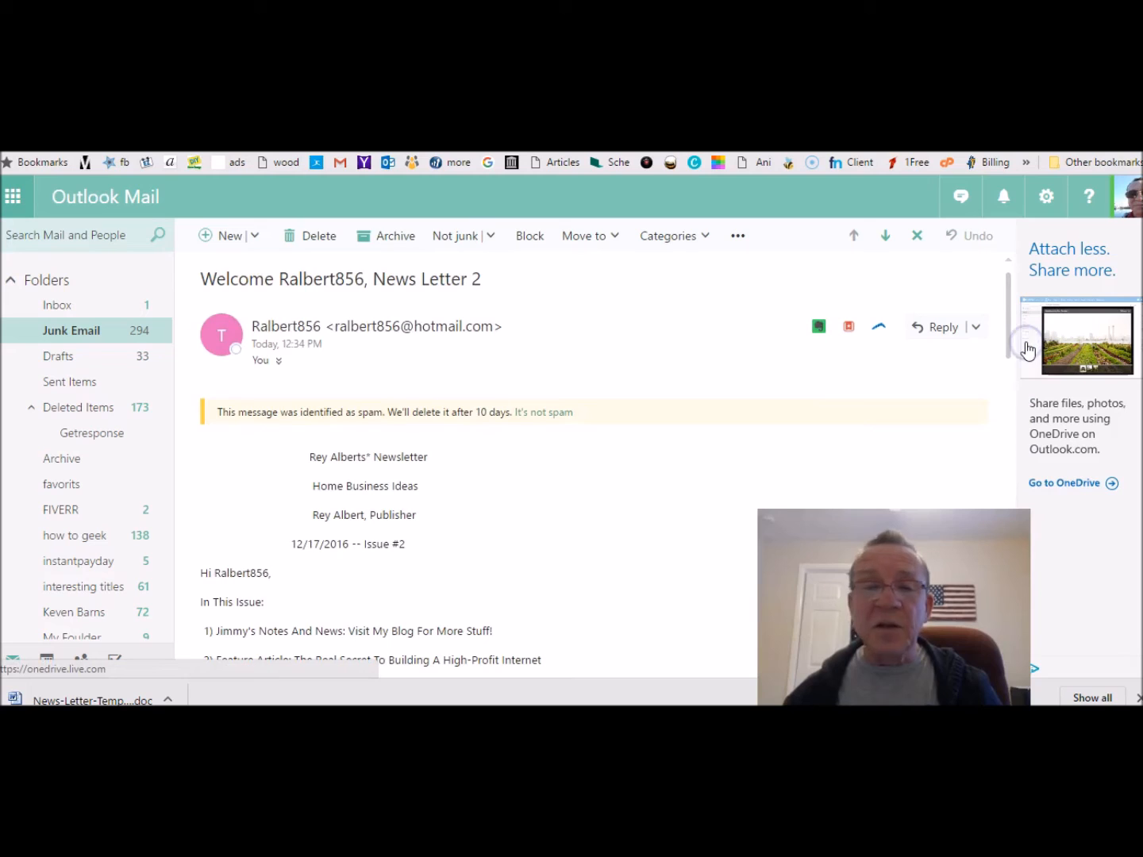